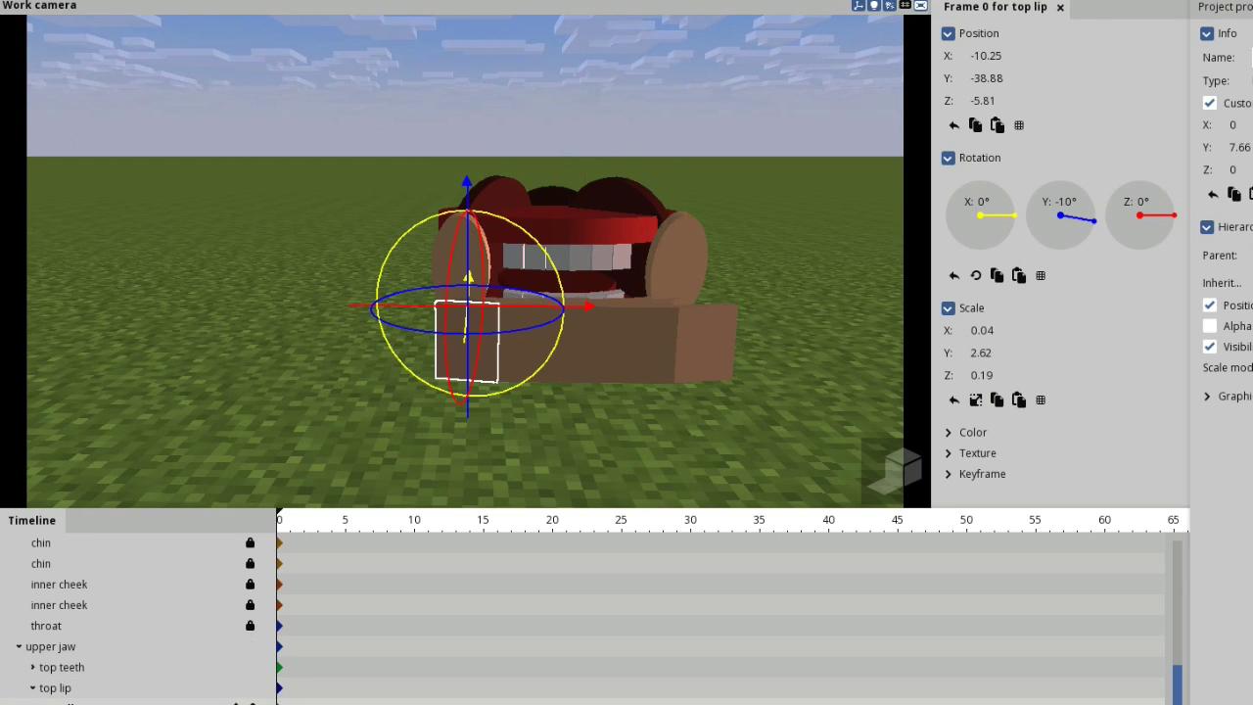
- Select the three top lip pieces and move them onto the front of the upper jaw, at about X 0.33, Y -3.00
{"action": "left_click", "coordinate": [705, 343]}
{"action": "left_click", "coordinate": [466, 343]}
{"action": "left_click", "coordinate": [705, 343], "text": "shift"}
{"action": "left_click", "coordinate": [588, 306], "text": "shift"}
{"action": "left_click", "coordinate": [587, 343], "text": "shift"}
{"action": "left_click_drag", "start_coordinate": [372, 421], "coordinate": [607, 456]}
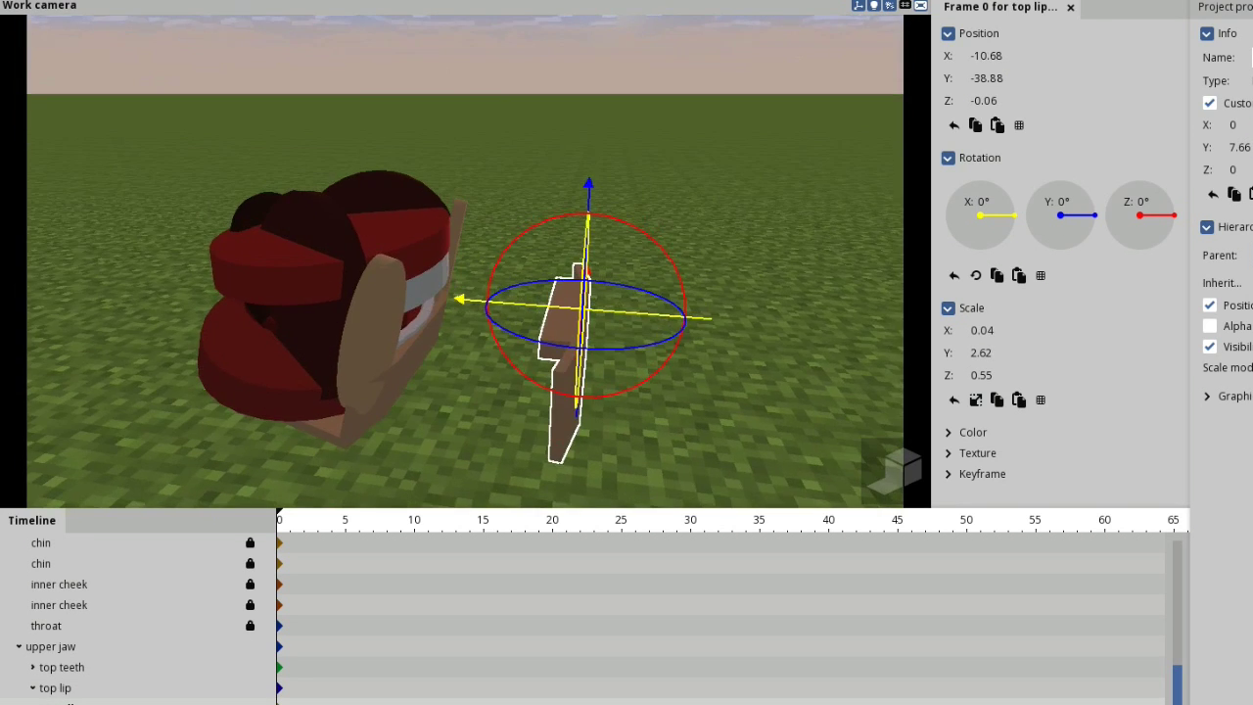
{"action": "left_click_drag", "start_coordinate": [459, 299], "coordinate": [359, 292]}
{"action": "left_click_drag", "start_coordinate": [474, 162], "coordinate": [474, 112]}
{"action": "left_click_drag", "start_coordinate": [588, 323], "coordinate": [611, 310]}
{"action": "left_click_drag", "start_coordinate": [364, 237], "coordinate": [363, 237]}
{"action": "left_click_drag", "start_coordinate": [587, 314], "coordinate": [377, 299]}
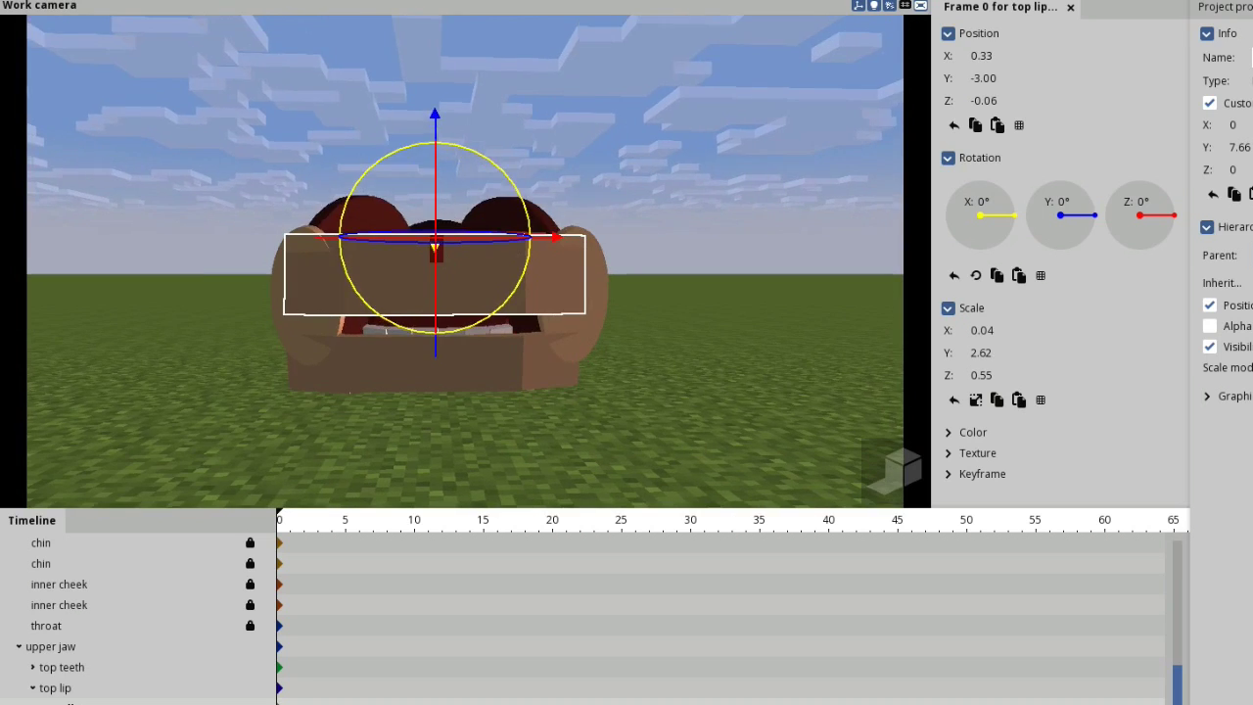
- Raise the top lip pieces to Y 8.13 and adjust their depth against the jaw to about X 0.02
{"action": "left_click_drag", "start_coordinate": [588, 313], "coordinate": [812, 384]}
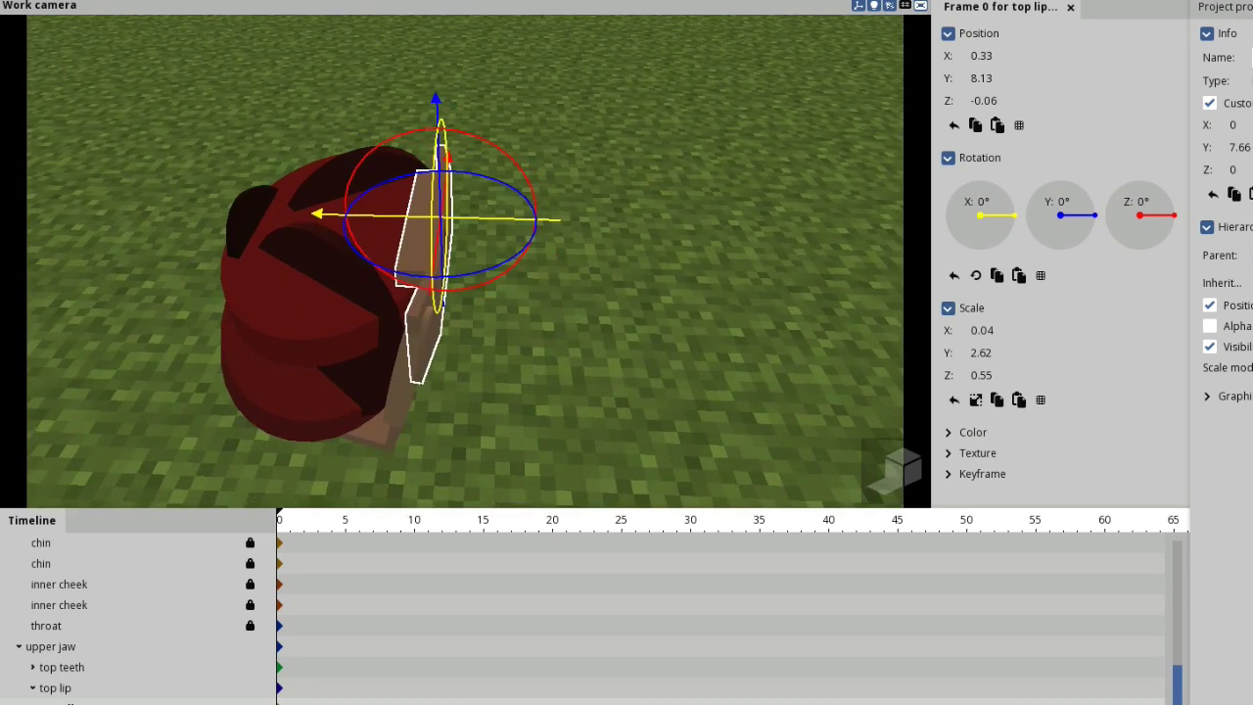
{"action": "left_click_drag", "start_coordinate": [323, 212], "coordinate": [328, 212]}
{"action": "left_click_drag", "start_coordinate": [587, 304], "coordinate": [529, 303]}
{"action": "left_click_drag", "start_coordinate": [348, 252], "coordinate": [343, 251]}
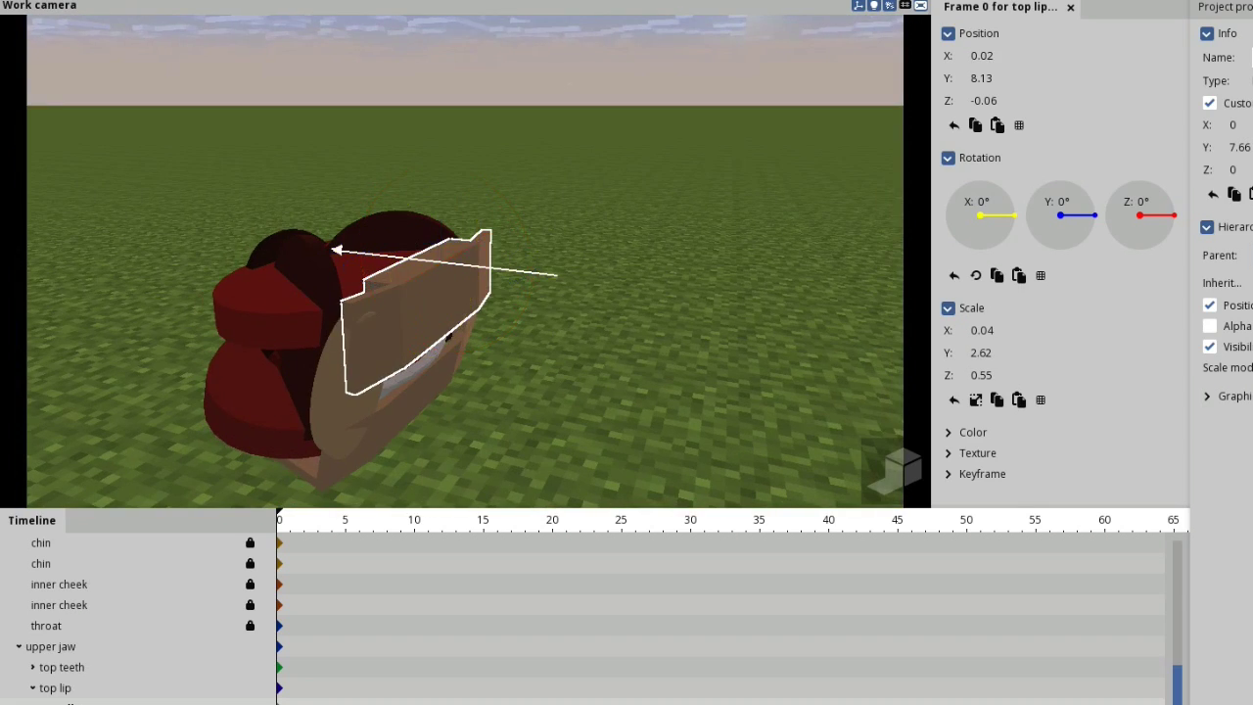
- Reset the scale of the parent top lip folder to 1 on all axes
{"action": "left_click", "coordinate": [56, 689]}
{"action": "left_click_drag", "start_coordinate": [588, 303], "coordinate": [417, 230]}
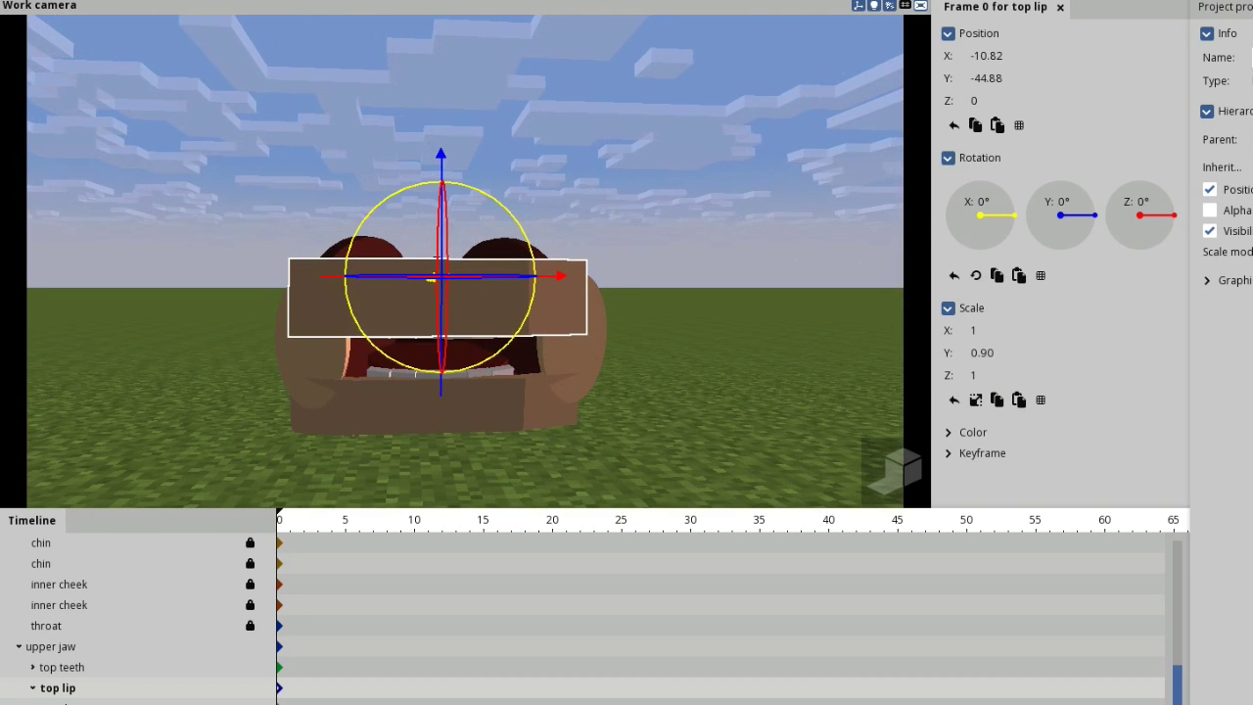
{"action": "left_click", "coordinate": [954, 400]}
{"action": "mouse_move", "coordinate": [627, 323]}
{"action": "left_mouse_down"}
{"action": "mouse_move", "coordinate": [774, 216]}
{"action": "mouse_move", "coordinate": [632, 264]}
{"action": "mouse_move", "coordinate": [626, 333]}
{"action": "left_mouse_up"}
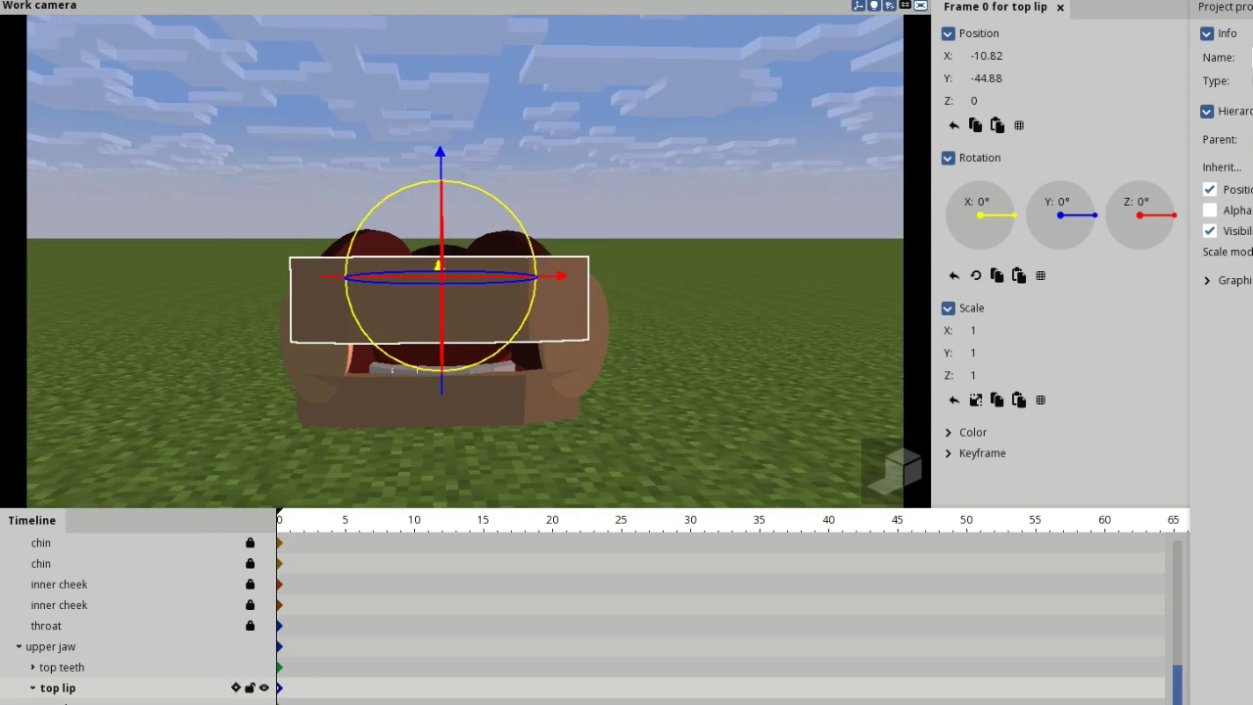
- Select the three top lip pieces and raise them to about Y 12.89, clearing the upper teeth
{"action": "left_click", "coordinate": [65, 702]}
{"action": "left_click", "coordinate": [560, 300], "text": "shift"}
{"action": "left_click", "coordinate": [441, 300], "text": "shift"}
{"action": "left_click_drag", "start_coordinate": [440, 162], "coordinate": [440, 151]}
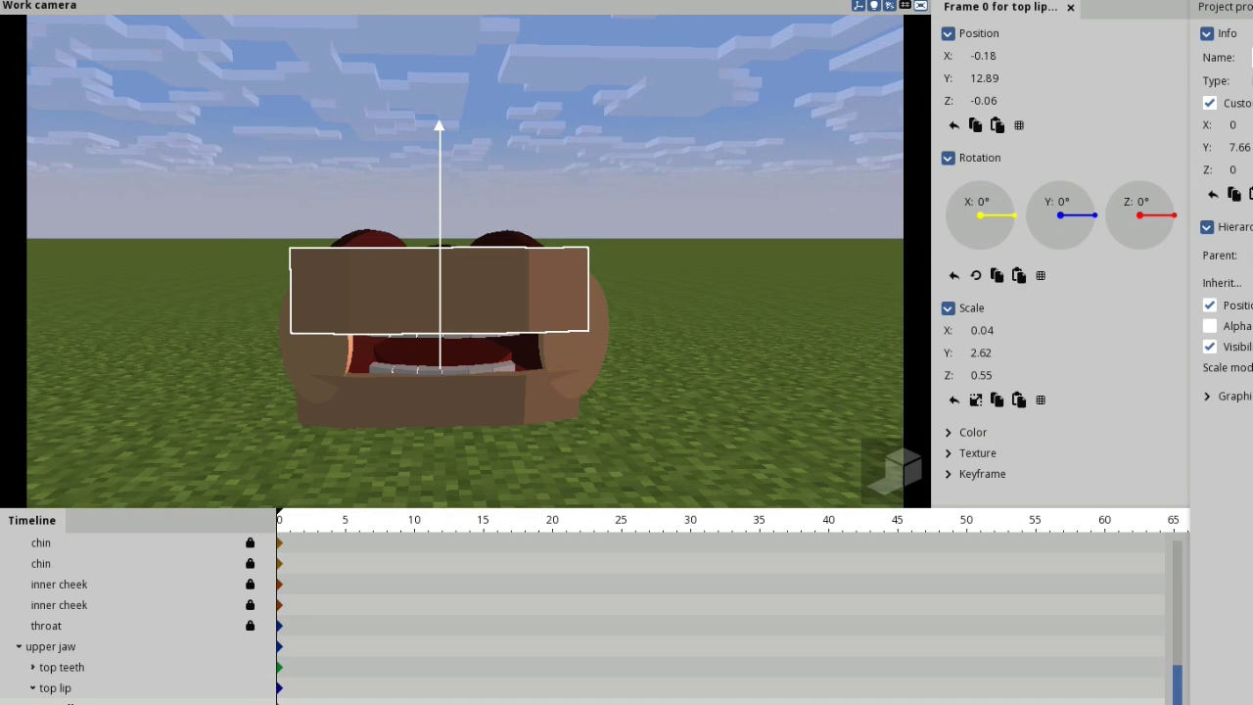
{"action": "left_click", "coordinate": [58, 687]}
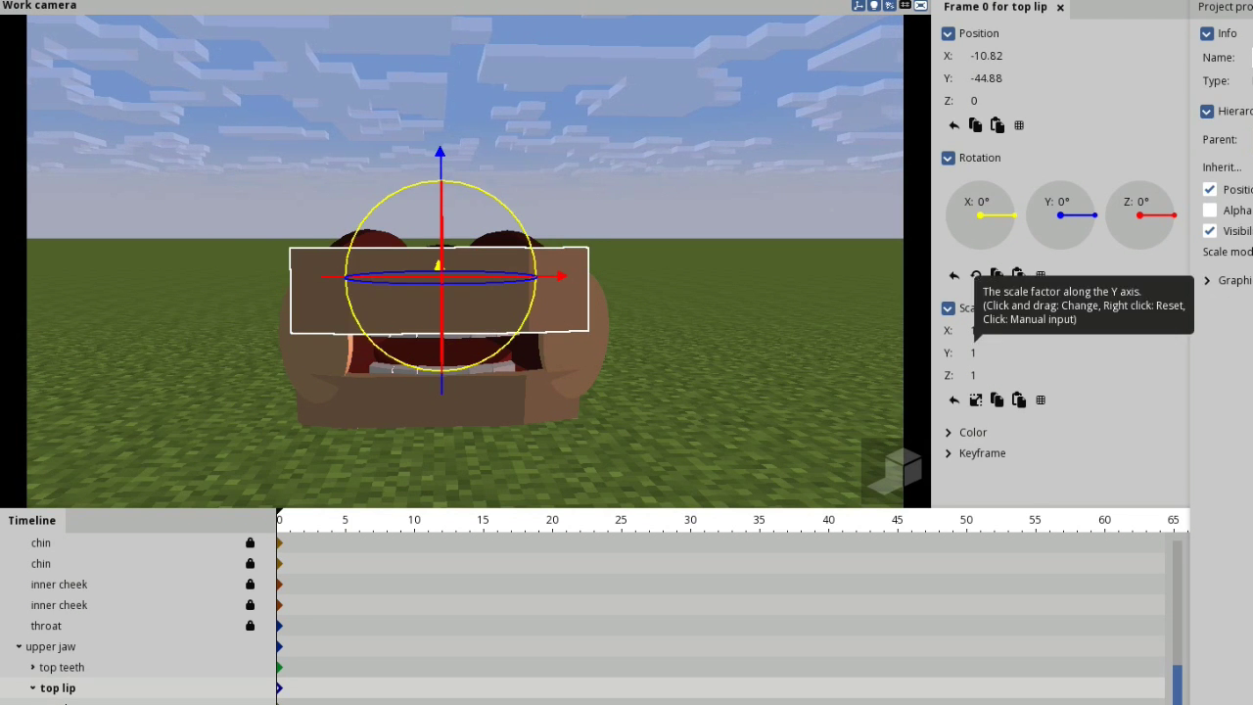
{"action": "left_click_drag", "start_coordinate": [666, 313], "coordinate": [626, 235]}
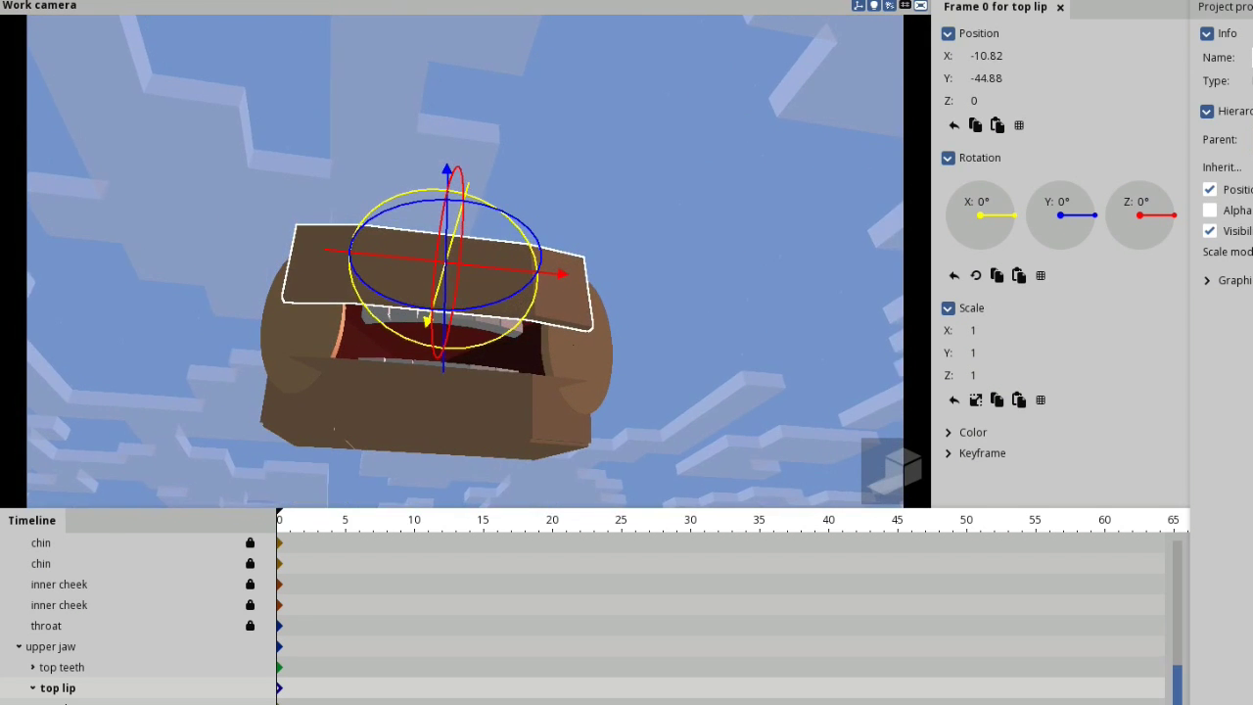
- Reset the bottom jaw's rotation to close the mouth
{"action": "scroll", "coordinate": [98, 617], "scroll_direction": "up", "scroll_amount": 10}
{"action": "left_click", "coordinate": [58, 605]}
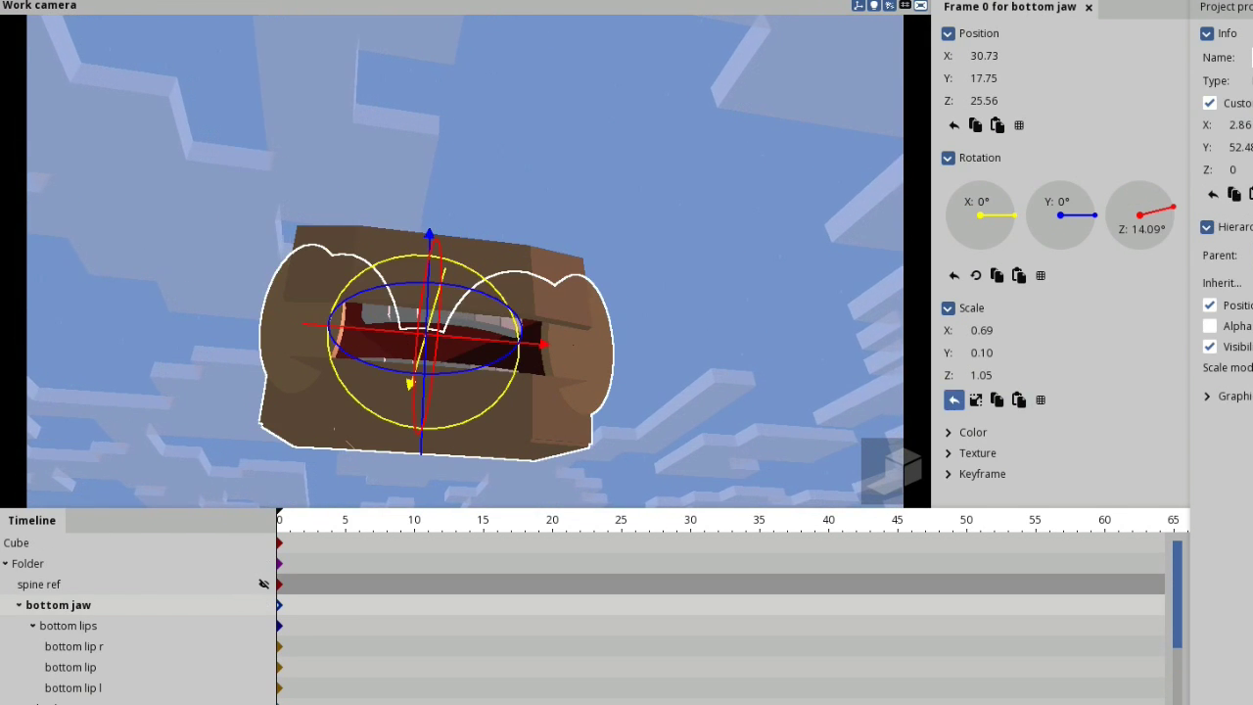
{"action": "left_click", "coordinate": [954, 275]}
{"action": "left_click_drag", "start_coordinate": [627, 235], "coordinate": [587, 392]}
- Create an untextured cube for the upper face inside the main folder
{"action": "left_click", "coordinate": [470, 328]}
{"action": "left_click", "coordinate": [27, 2]}
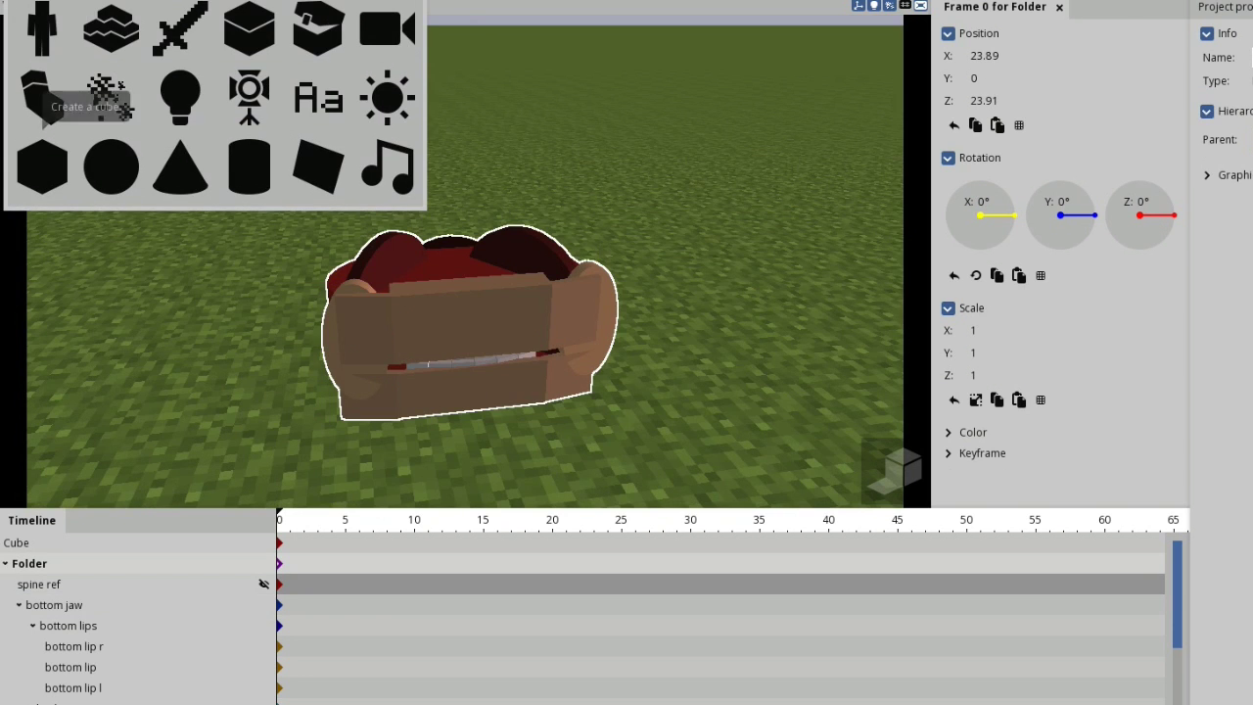
{"action": "left_click", "coordinate": [42, 164]}
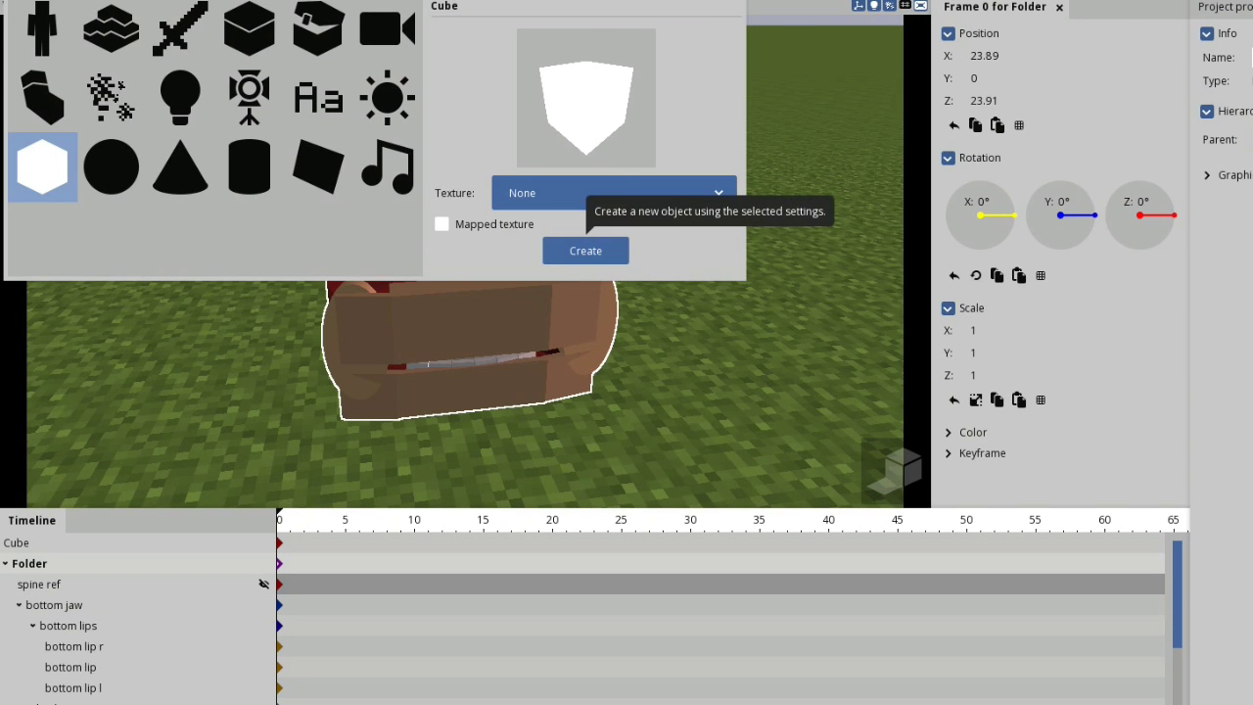
{"action": "left_click", "coordinate": [585, 251]}
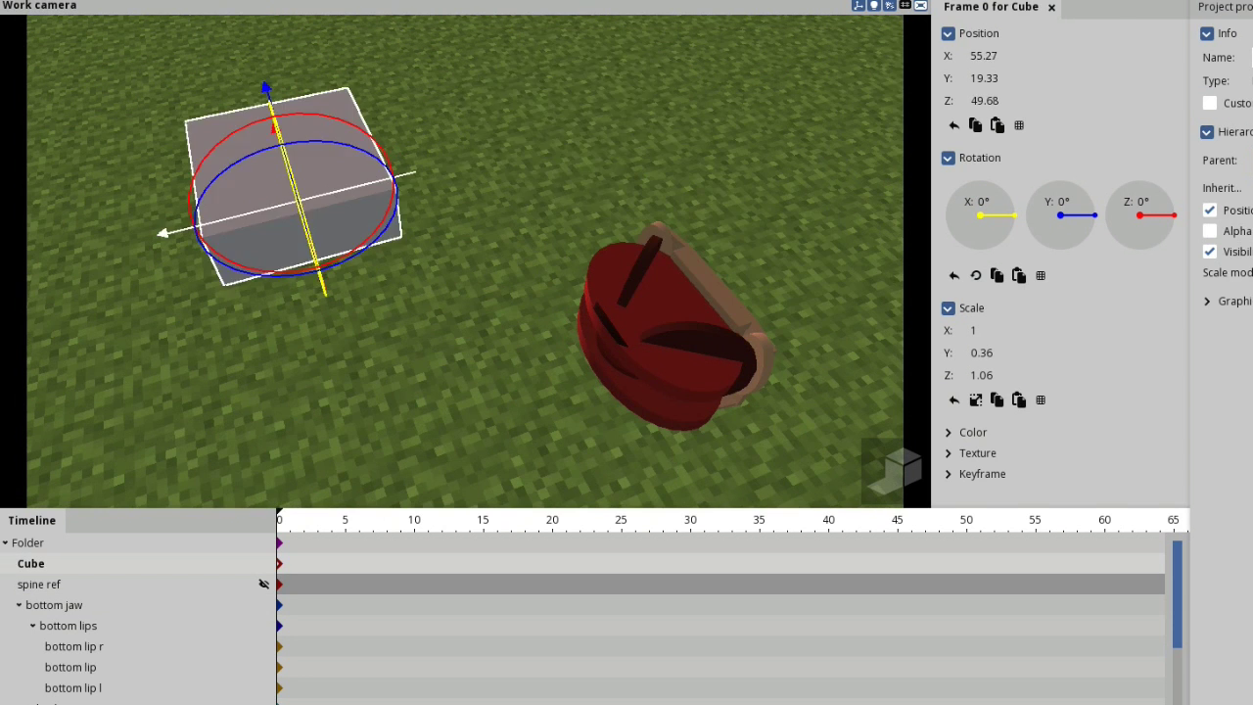
- Move the cube above the mouth to about X 24.26, Y 18.15, Z 25.69, and set its X scale to 0.38
{"action": "left_click_drag", "start_coordinate": [162, 236], "coordinate": [455, 160]}
{"action": "left_click_drag", "start_coordinate": [517, 69], "coordinate": [654, 201]}
{"action": "left_click_drag", "start_coordinate": [974, 331], "coordinate": [914, 331]}
{"action": "left_click_drag", "start_coordinate": [587, 353], "coordinate": [245, 314]}
{"action": "left_click_drag", "start_coordinate": [721, 261], "coordinate": [693, 259]}
{"action": "scroll", "coordinate": [676, 284], "scroll_direction": "up", "scroll_amount": 4}
{"action": "left_click_drag", "start_coordinate": [675, 323], "coordinate": [862, 217]}
{"action": "left_click_drag", "start_coordinate": [586, 127], "coordinate": [586, 153]}
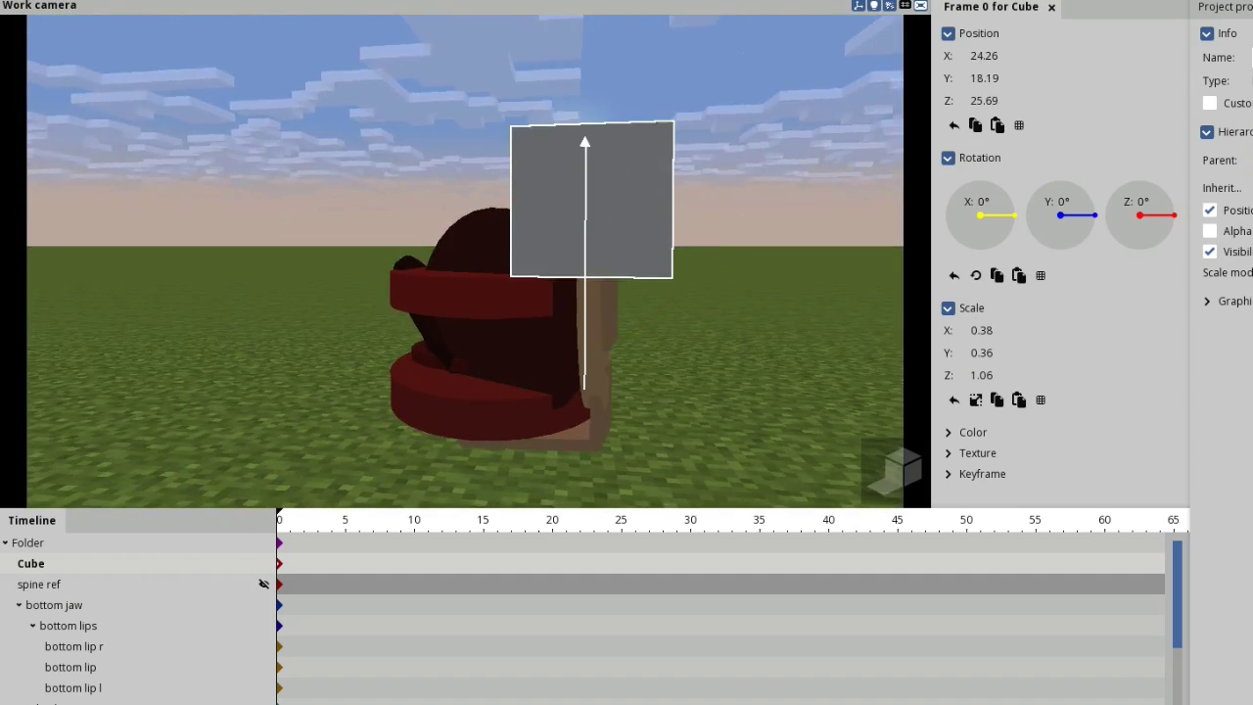
{"action": "mouse_move", "coordinate": [725, 333]}
{"action": "left_mouse_down"}
{"action": "mouse_move", "coordinate": [587, 284]}
{"action": "mouse_move", "coordinate": [720, 332]}
{"action": "left_mouse_up"}
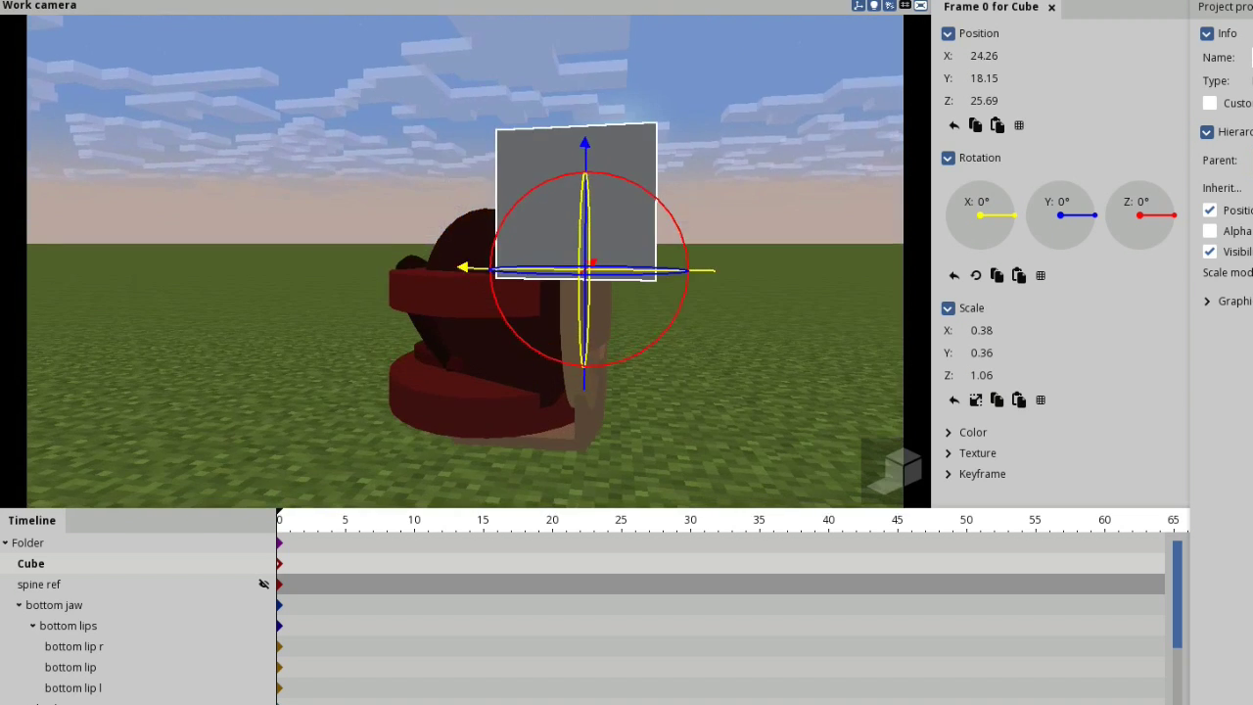
- Shift the cube's depth to about X 26.60 and increase its Y scale to 0.58
{"action": "left_click_drag", "start_coordinate": [470, 268], "coordinate": [426, 266]}
{"action": "left_click_drag", "start_coordinate": [441, 314], "coordinate": [315, 412]}
{"action": "left_click_drag", "start_coordinate": [578, 271], "coordinate": [578, 271]}
{"action": "left_click_drag", "start_coordinate": [675, 412], "coordinate": [676, 289]}
{"action": "left_click_drag", "start_coordinate": [982, 353], "coordinate": [998, 354]}
{"action": "left_click_drag", "start_coordinate": [998, 354], "coordinate": [1004, 354]}
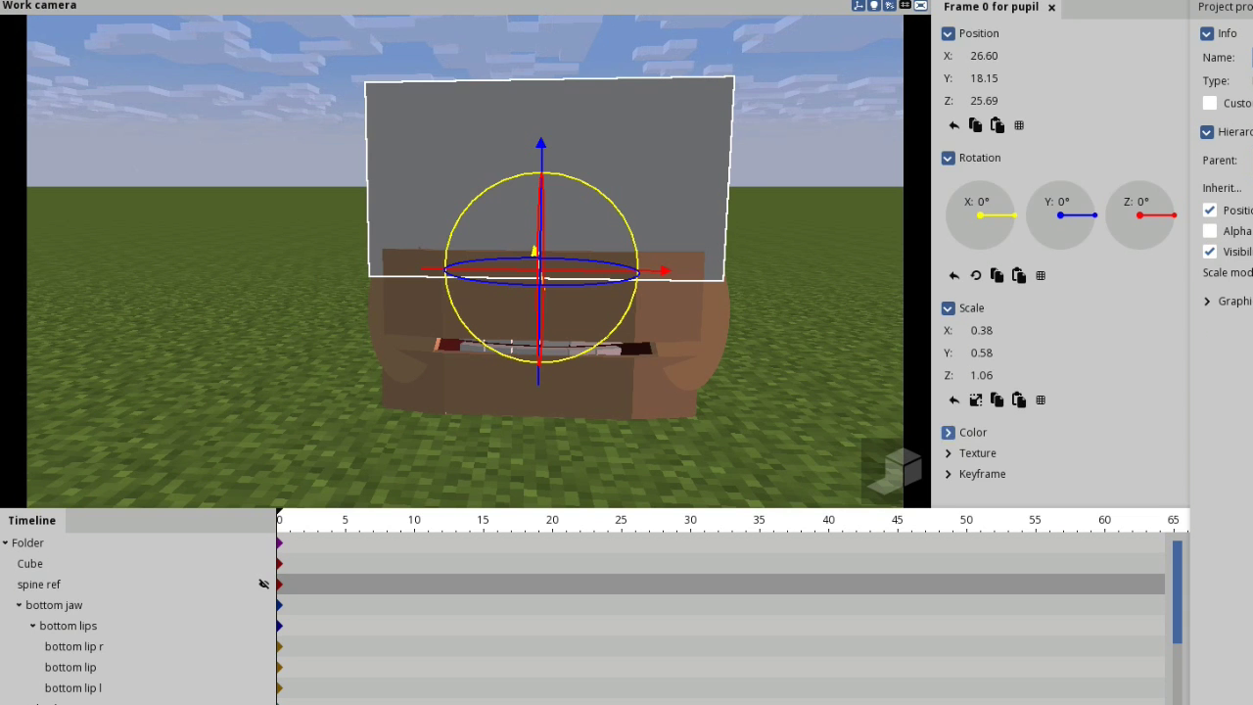
- Color the pupil cube black by setting its mix percent to 100%
{"action": "left_click", "coordinate": [948, 432]}
{"action": "scroll", "coordinate": [1047, 412], "scroll_direction": "down", "scroll_amount": 3}
{"action": "left_click_drag", "start_coordinate": [1022, 396], "coordinate": [1100, 397]}
{"action": "scroll", "coordinate": [1078, 396], "scroll_direction": "up", "scroll_amount": 1}
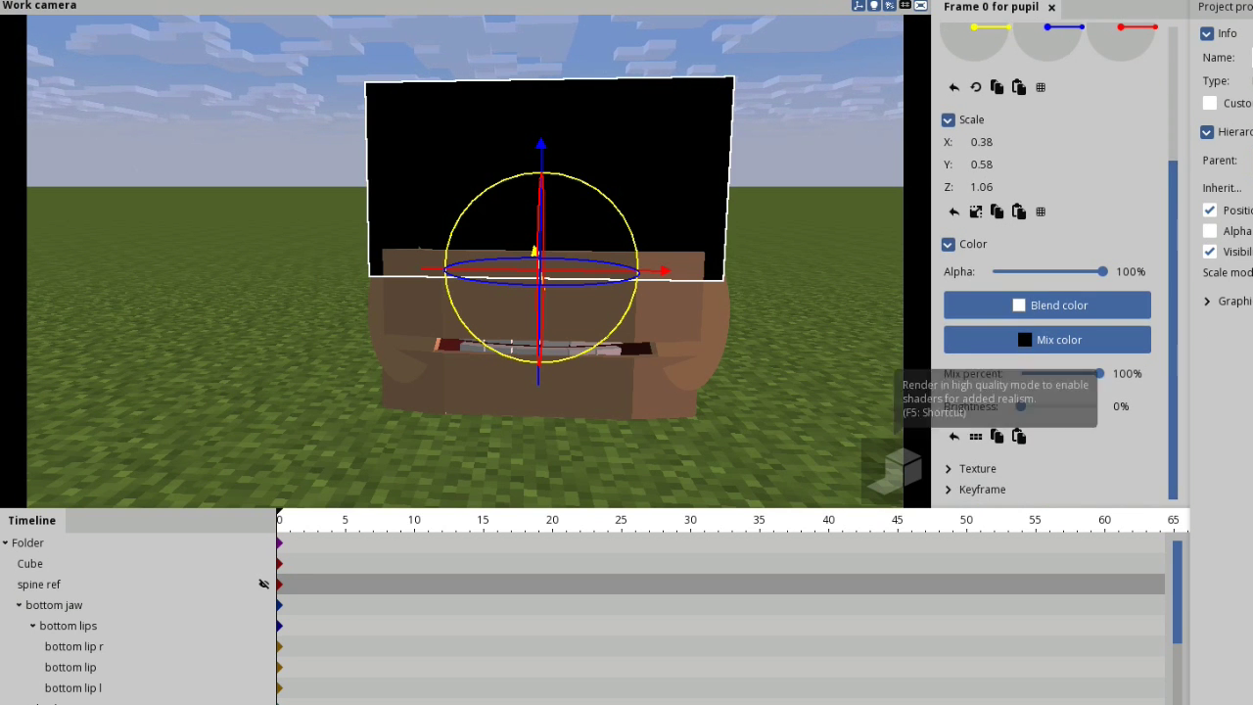
- Shrink the pupil to scale X 0.09, Y 0.09, Z 0.10 and place it on the front of the large gray cube
{"action": "left_click_drag", "start_coordinate": [981, 186], "coordinate": [940, 163]}
{"action": "left_click_drag", "start_coordinate": [541, 147], "coordinate": [542, 83]}
{"action": "left_click_drag", "start_coordinate": [664, 206], "coordinate": [601, 206]}
{"action": "left_click_drag", "start_coordinate": [627, 254], "coordinate": [769, 323]}
{"action": "left_click_drag", "start_coordinate": [982, 142], "coordinate": [954, 142]}
{"action": "left_click_drag", "start_coordinate": [411, 184], "coordinate": [457, 198]}
{"action": "left_click_drag", "start_coordinate": [647, 294], "coordinate": [490, 227]}
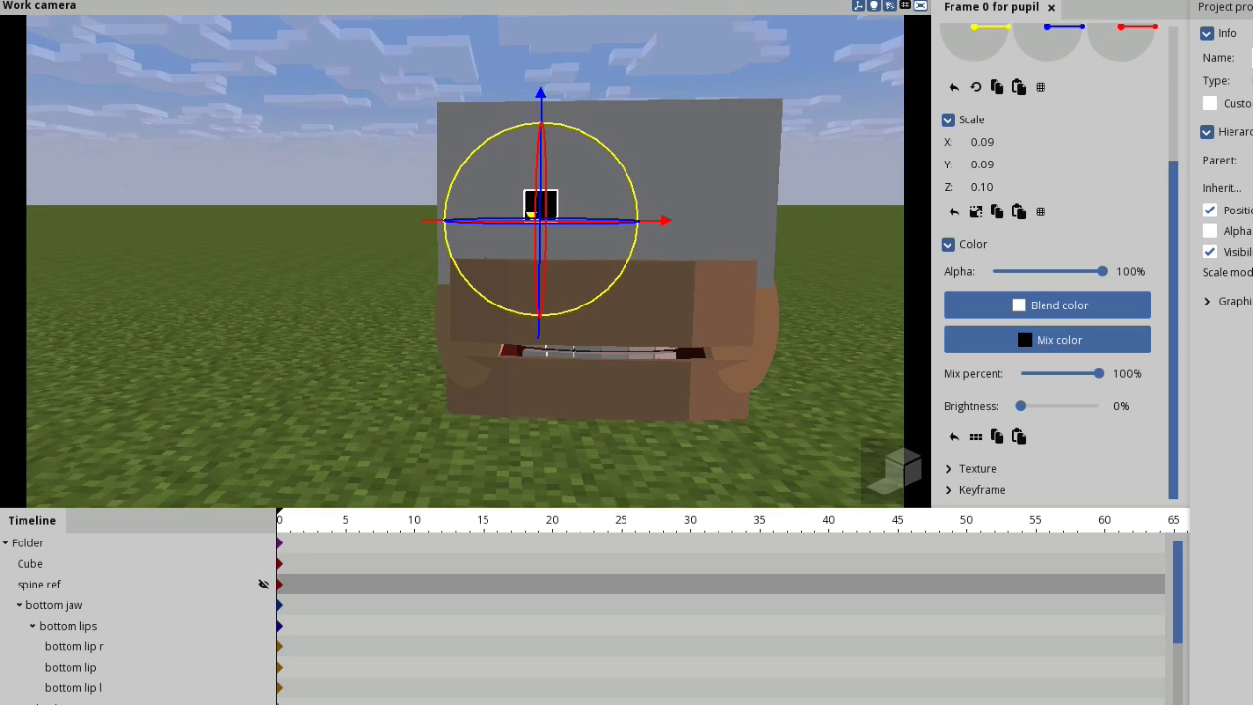
- Create an untextured cylinder for a round pupil
{"action": "left_click_drag", "start_coordinate": [607, 274], "coordinate": [742, 345]}
{"action": "left_click", "coordinate": [27, 4]}
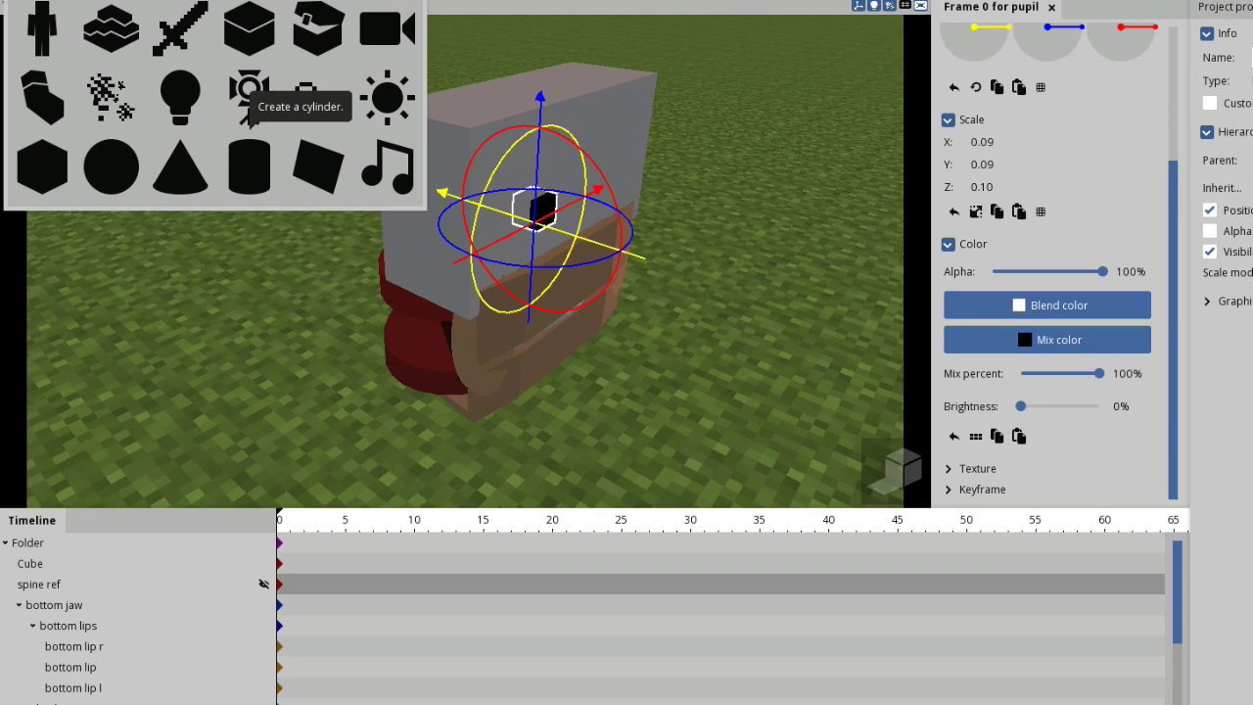
{"action": "left_click", "coordinate": [249, 167]}
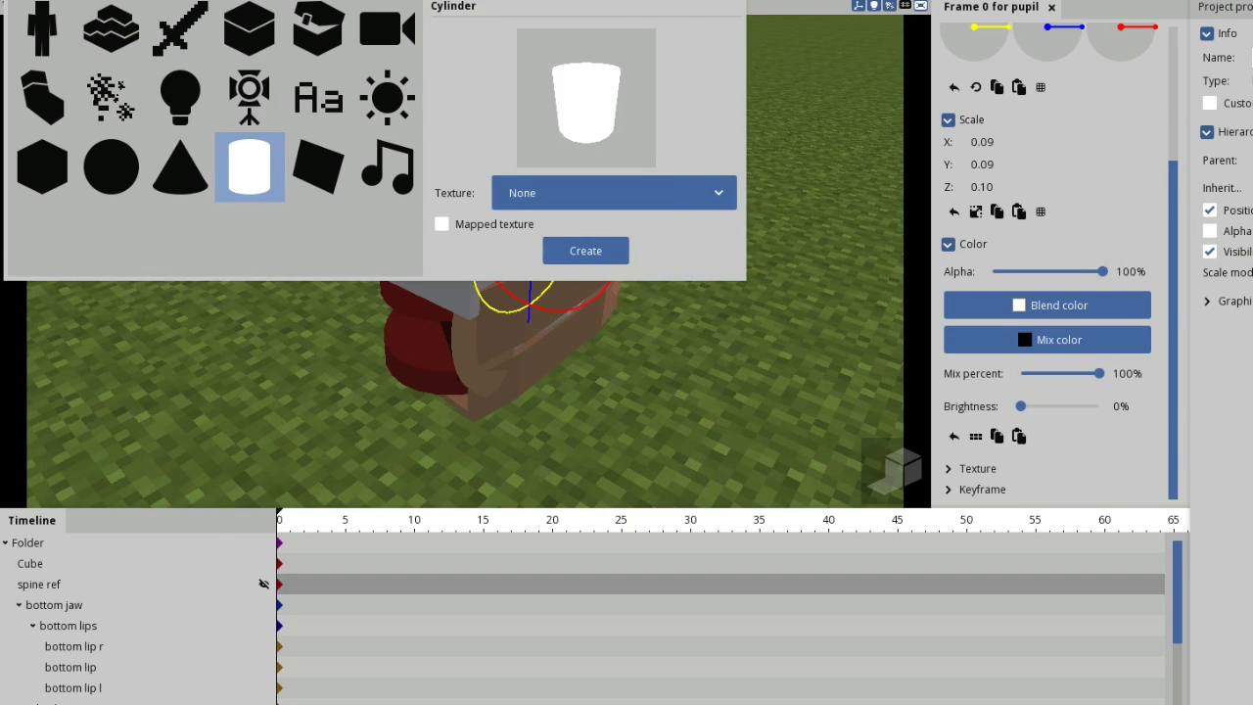
{"action": "left_click", "coordinate": [582, 249]}
- Scale the cylinder uniformly to 0.19 and color it black with a mix percent of 100%
{"action": "left_click", "coordinate": [976, 212]}
{"action": "left_click_drag", "start_coordinate": [992, 187], "coordinate": [913, 187]}
{"action": "left_click_drag", "start_coordinate": [1022, 406], "coordinate": [1101, 373]}
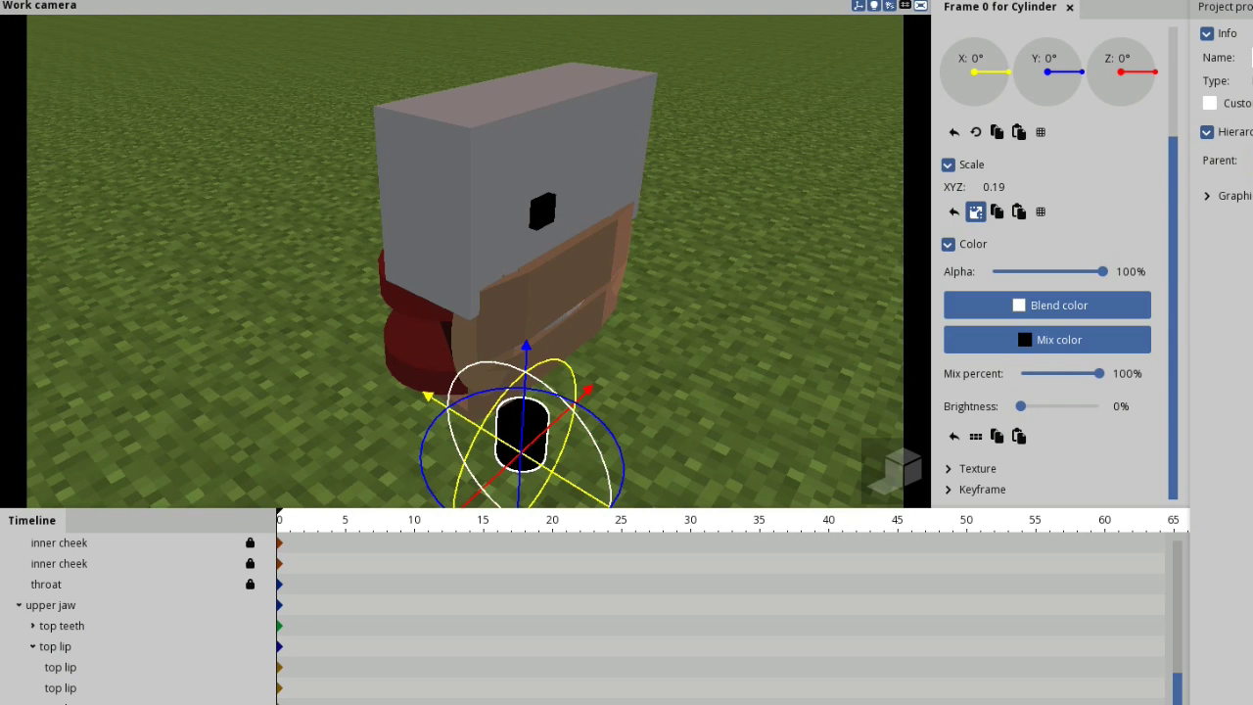
- Set the cylinder's Z rotation to -90° and move it above the large gray cube
{"action": "left_click_drag", "start_coordinate": [1154, 71], "coordinate": [1125, 106]}
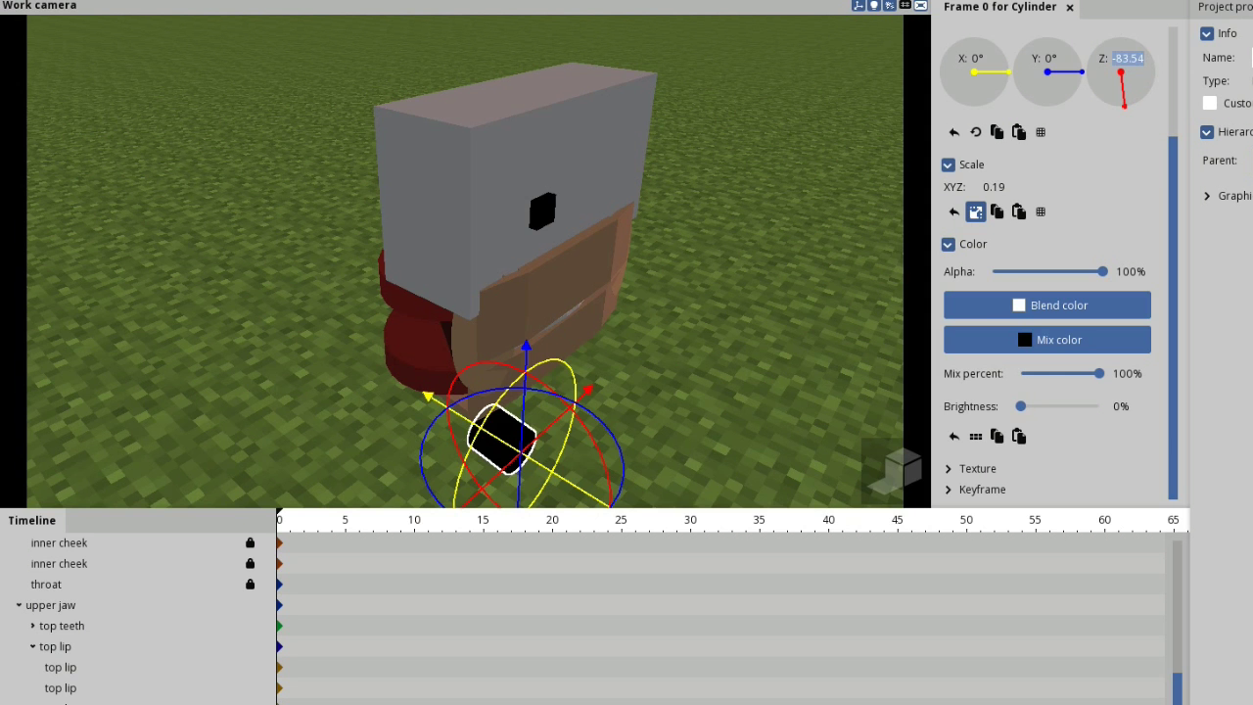
{"action": "type", "text": "-90"}
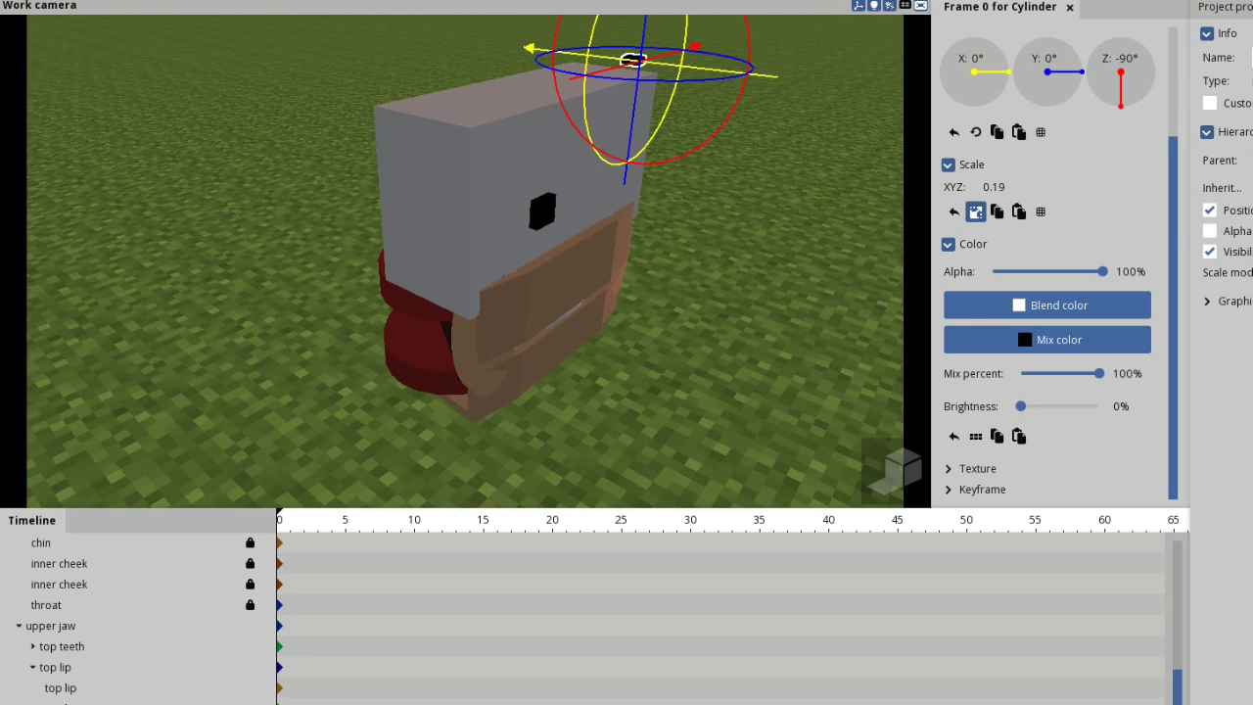
{"action": "left_click_drag", "start_coordinate": [626, 293], "coordinate": [431, 343]}
{"action": "left_click_drag", "start_coordinate": [705, 53], "coordinate": [265, 110]}
- Take the Cylinder timeline out of the Cube and place it directly above the Cube in the hierarchy
{"action": "scroll", "coordinate": [137, 617], "scroll_direction": "up", "scroll_amount": 5}
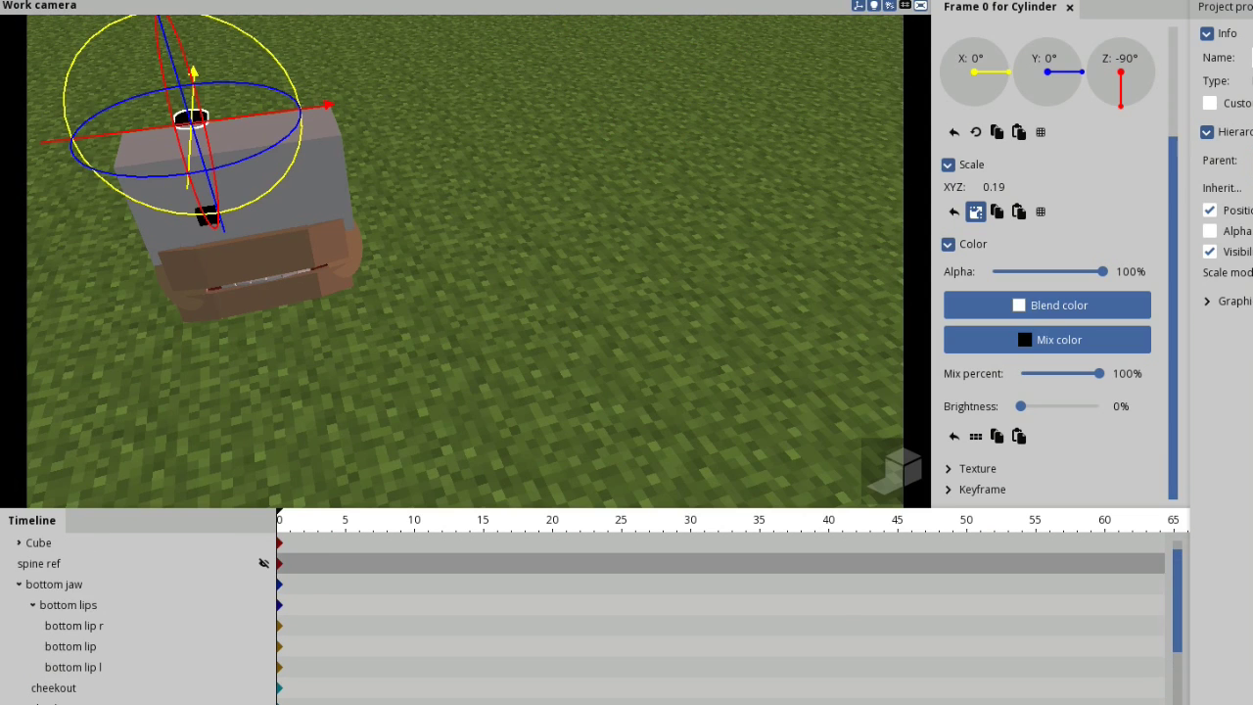
{"action": "left_click_drag", "start_coordinate": [53, 563], "coordinate": [39, 536]}
{"action": "left_click_drag", "start_coordinate": [588, 294], "coordinate": [548, 235]}
- Position the cylinder on the front of the large gray cube, across from the square pupil
{"action": "left_click_drag", "start_coordinate": [424, 146], "coordinate": [686, 85]}
{"action": "left_click_drag", "start_coordinate": [627, 245], "coordinate": [686, 333]}
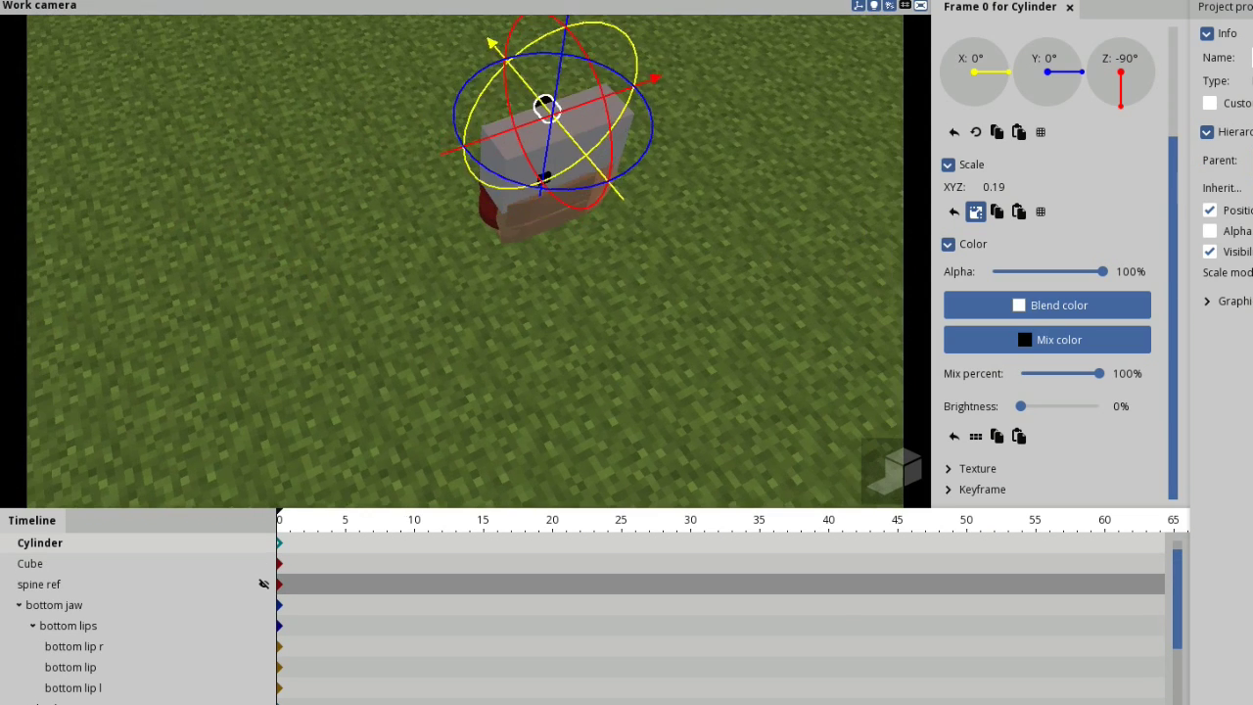
{"action": "left_click_drag", "start_coordinate": [641, 82], "coordinate": [601, 97]}
{"action": "left_click_drag", "start_coordinate": [461, 59], "coordinate": [527, 150]}
{"action": "left_click_drag", "start_coordinate": [599, 131], "coordinate": [612, 83]}
{"action": "left_click_drag", "start_coordinate": [534, 99], "coordinate": [545, 111]}
{"action": "left_click_drag", "start_coordinate": [621, 101], "coordinate": [626, 77]}
{"action": "left_click_drag", "start_coordinate": [676, 131], "coordinate": [658, 138]}
{"action": "left_click_drag", "start_coordinate": [541, 104], "coordinate": [546, 109]}
{"action": "left_click_drag", "start_coordinate": [588, 323], "coordinate": [519, 237]}
{"action": "scroll", "coordinate": [509, 109], "scroll_direction": "up", "scroll_amount": 3}
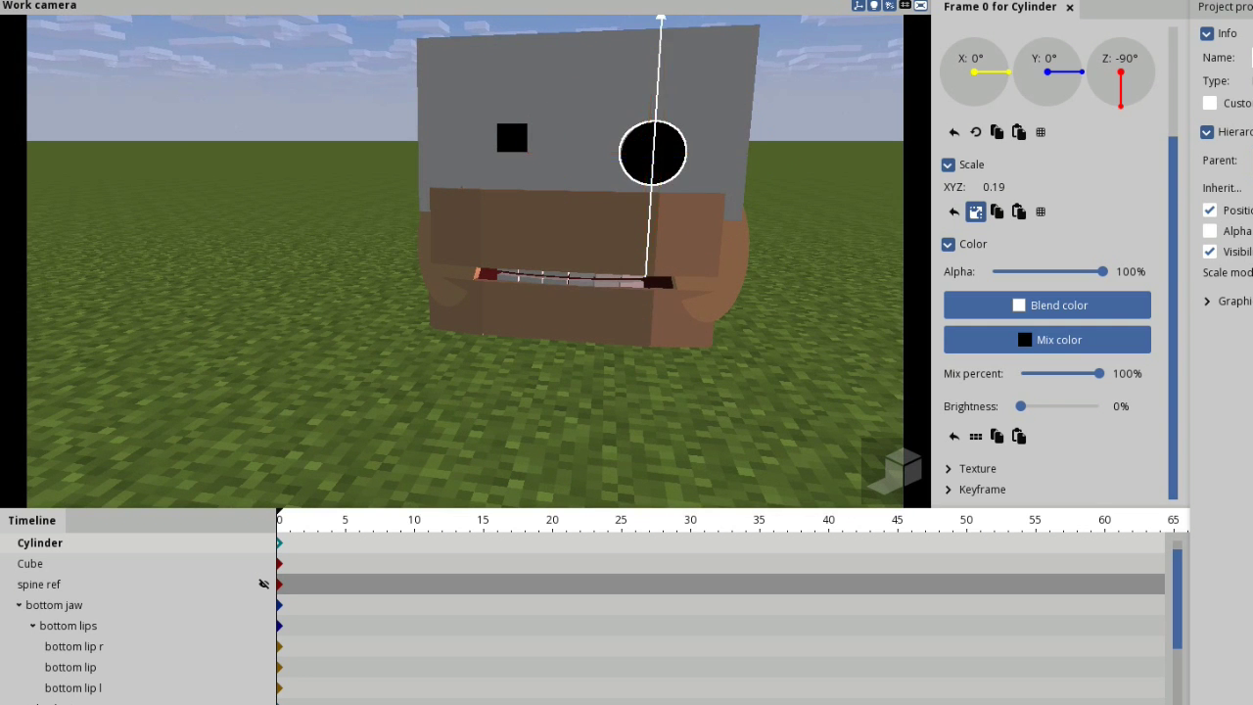
- Reduce the cylinder's scale to 0.14 and flatten it with a separate Y scale of 0.08
{"action": "left_click_drag", "start_coordinate": [994, 187], "coordinate": [975, 187]}
{"action": "left_click", "coordinate": [977, 211]}
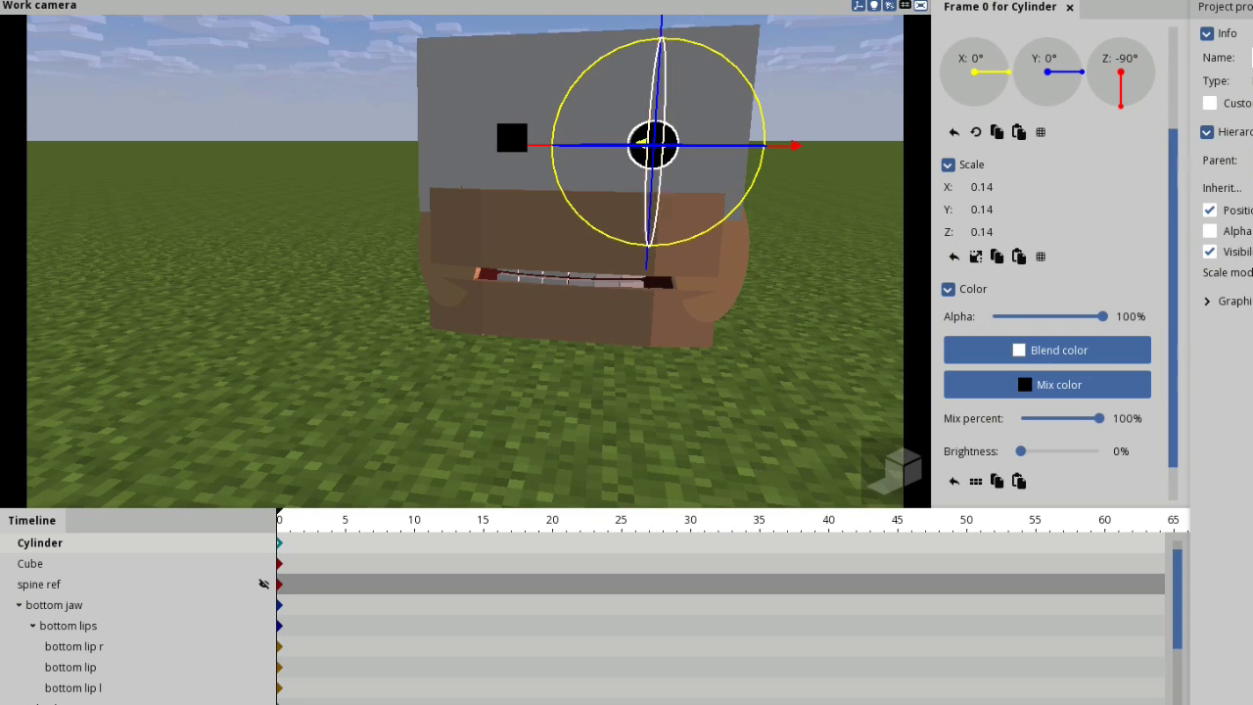
{"action": "left_click_drag", "start_coordinate": [982, 209], "coordinate": [963, 210]}
{"action": "left_click_drag", "start_coordinate": [705, 215], "coordinate": [646, 382]}
{"action": "left_click_drag", "start_coordinate": [496, 88], "coordinate": [497, 82]}
{"action": "left_click_drag", "start_coordinate": [627, 333], "coordinate": [599, 169]}
{"action": "key", "text": "g"}
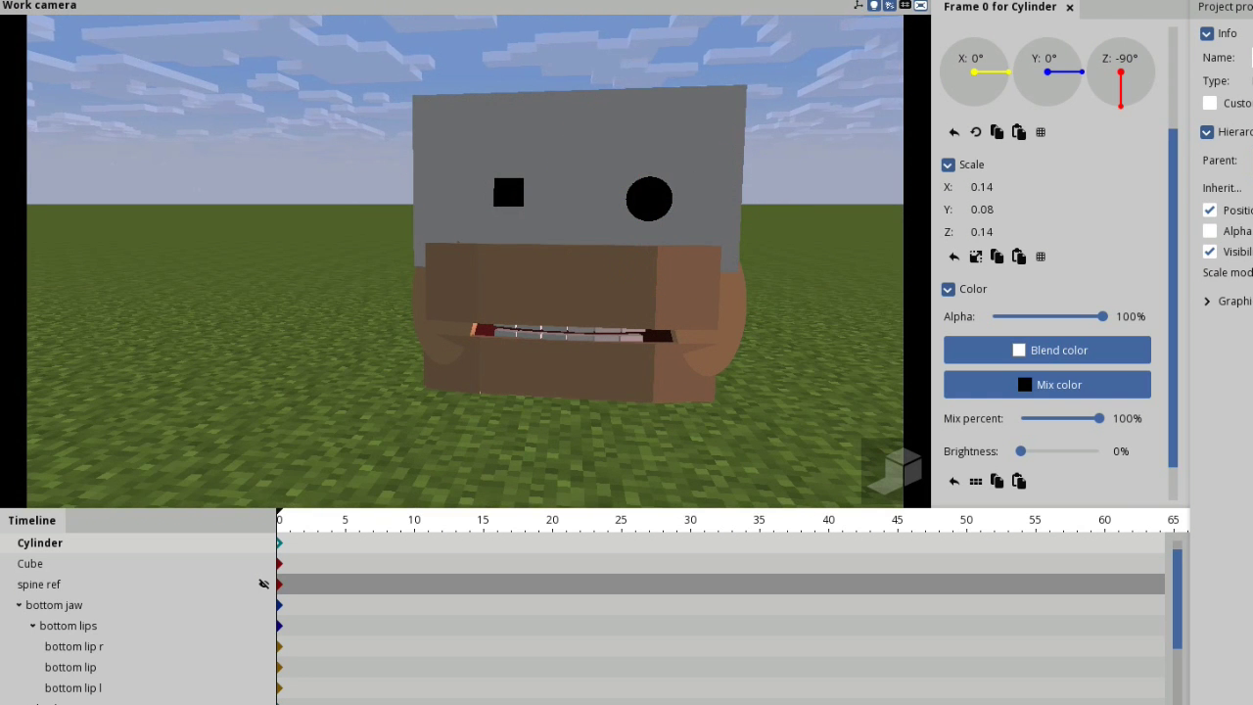
- Duplicate the square and round pupils so that both eye positions have each shape
{"action": "left_click", "coordinate": [508, 191]}
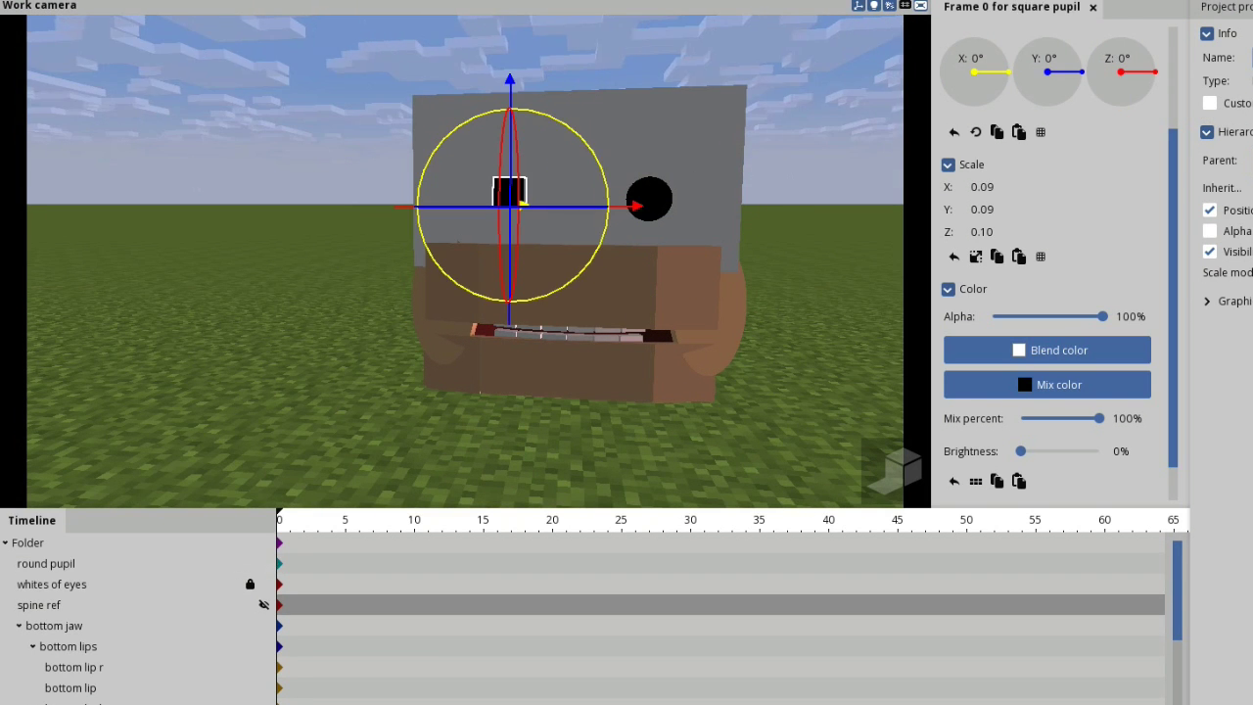
{"action": "mouse_move", "coordinate": [626, 206]}
{"action": "left_mouse_down"}
{"action": "mouse_move", "coordinate": [766, 206]}
{"action": "mouse_move", "coordinate": [622, 199]}
{"action": "left_mouse_up"}
{"action": "left_click", "coordinate": [147, 564]}
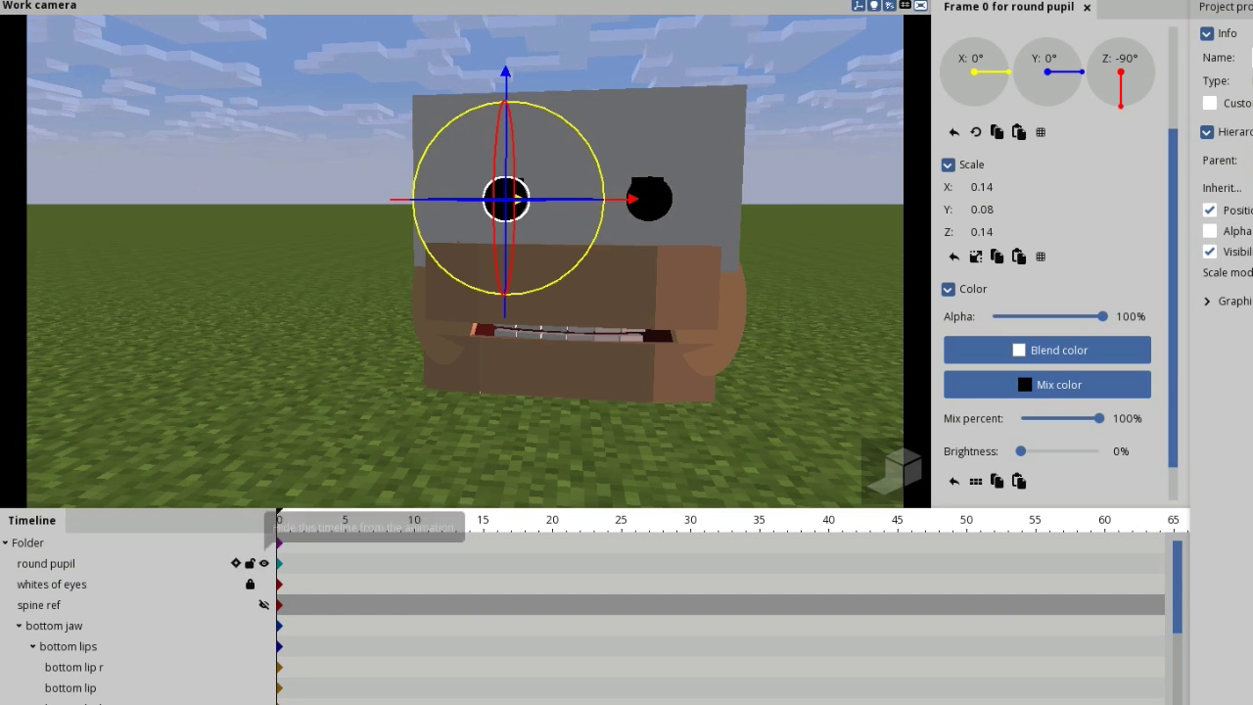
- Hide both round pupil timelines
{"action": "left_click", "coordinate": [186, 564]}
{"action": "left_click", "coordinate": [264, 564]}
{"action": "left_click", "coordinate": [186, 585]}
{"action": "left_click", "coordinate": [264, 584]}
- Select both square pupils and lower them to just above the top lip
{"action": "left_click", "coordinate": [186, 606]}
{"action": "left_click", "coordinate": [186, 626], "text": "shift"}
{"action": "left_click_drag", "start_coordinate": [509, 86], "coordinate": [509, 108]}
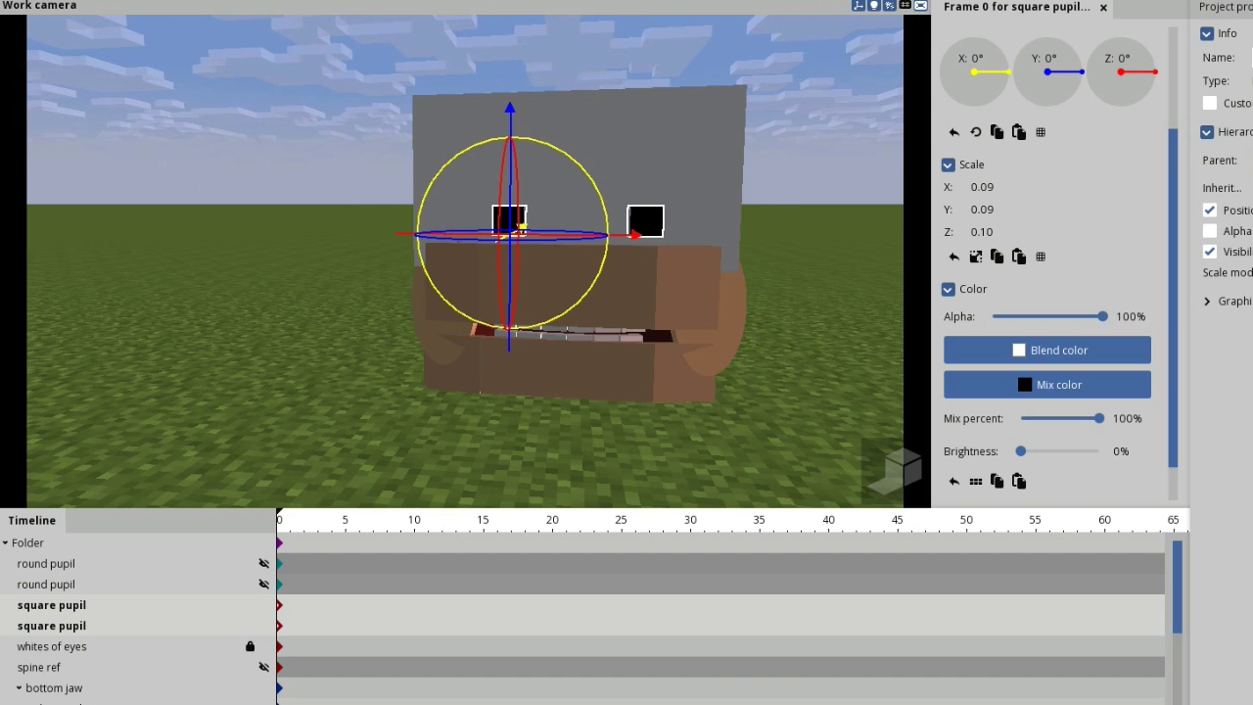
- Lower the three top lip pieces over the mouth opening, undoing the unwanted changes
{"action": "scroll", "coordinate": [587, 617], "scroll_direction": "down", "scroll_amount": 6}
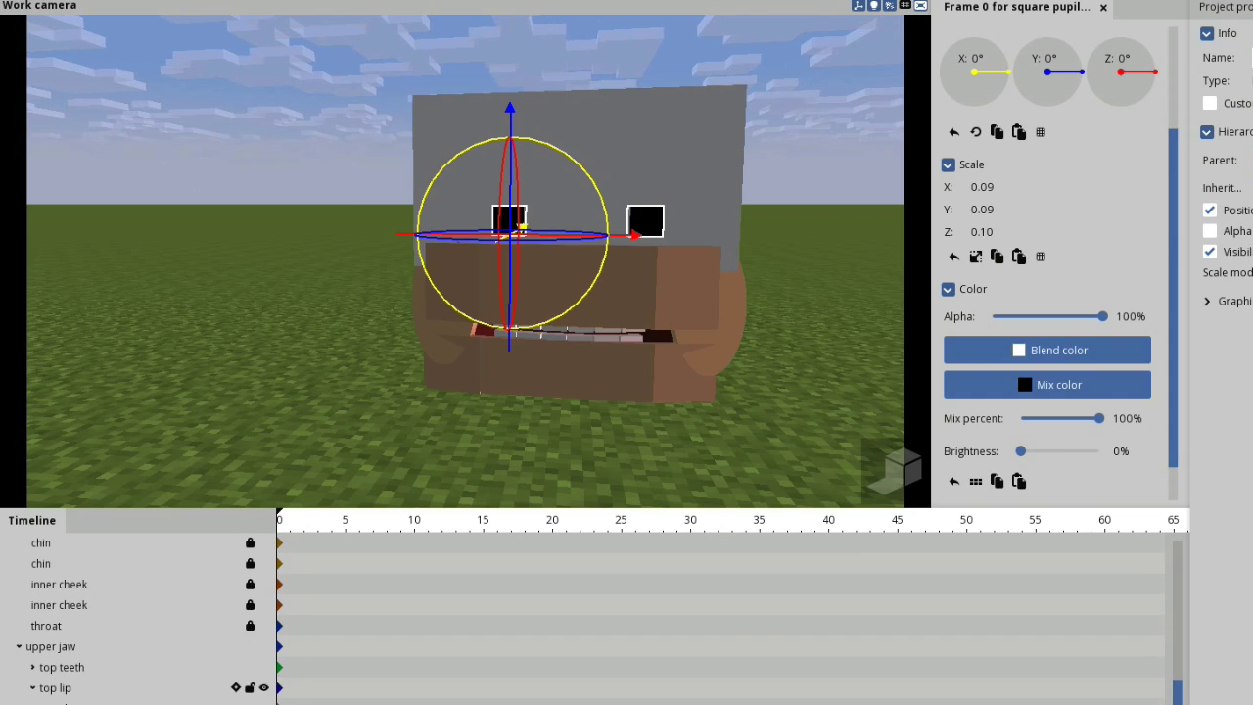
{"action": "left_click", "coordinate": [56, 689]}
{"action": "left_click_drag", "start_coordinate": [548, 421], "coordinate": [565, 397]}
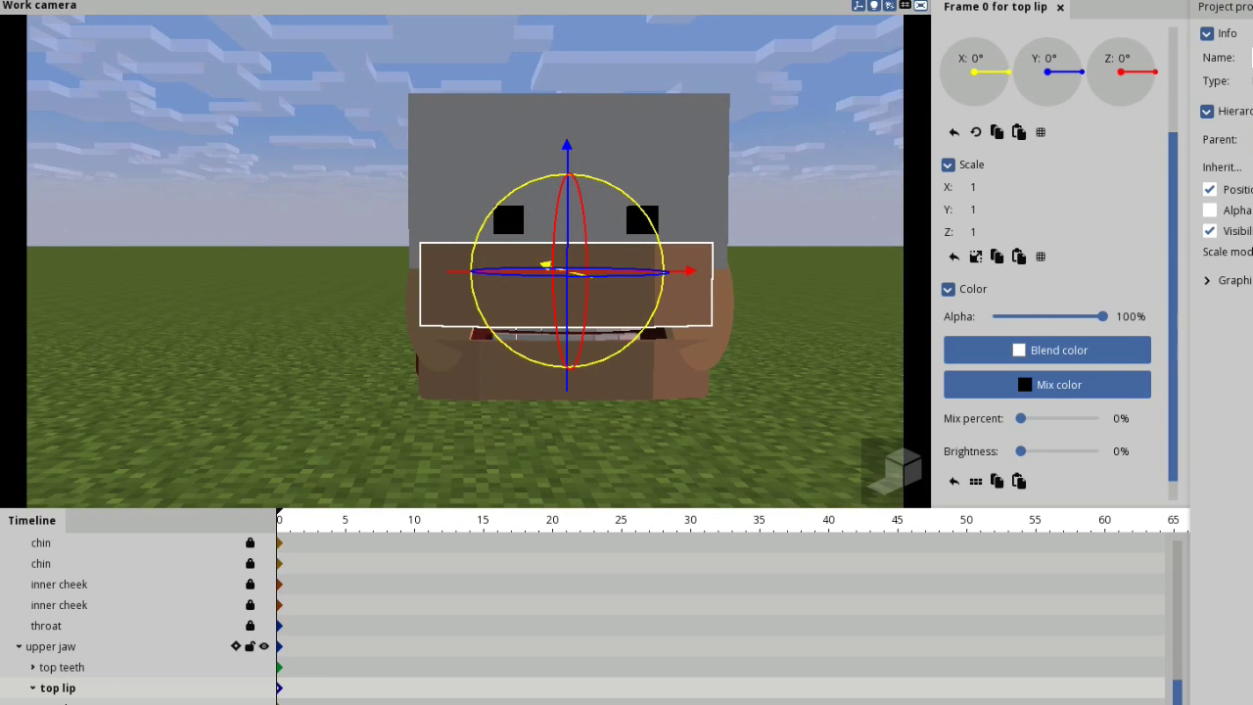
{"action": "left_click", "coordinate": [68, 704]}
{"action": "left_click", "coordinate": [68, 704], "text": "shift"}
{"action": "left_click", "coordinate": [69, 704], "text": "shift"}
{"action": "key", "text": "ctrl+z"}
{"action": "key", "text": "ctrl+z"}
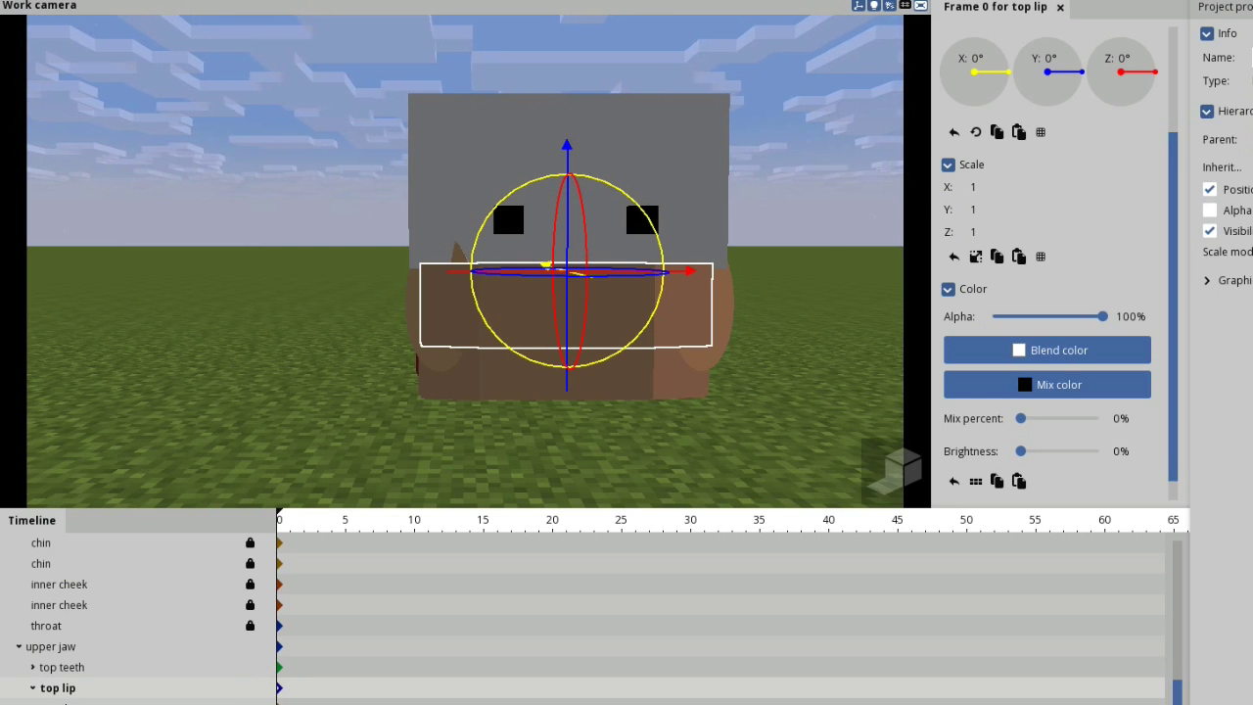
- Select the three top lip pieces and reduce their Y scale to 2.04
{"action": "left_click", "coordinate": [69, 704]}
{"action": "left_click", "coordinate": [68, 704]}
{"action": "left_click", "coordinate": [68, 704]}
{"action": "left_click", "coordinate": [69, 704]}
{"action": "left_click", "coordinate": [68, 704], "text": "shift"}
{"action": "left_click", "coordinate": [68, 704], "text": "shift"}
{"action": "left_click_drag", "start_coordinate": [982, 209], "coordinate": [954, 210]}
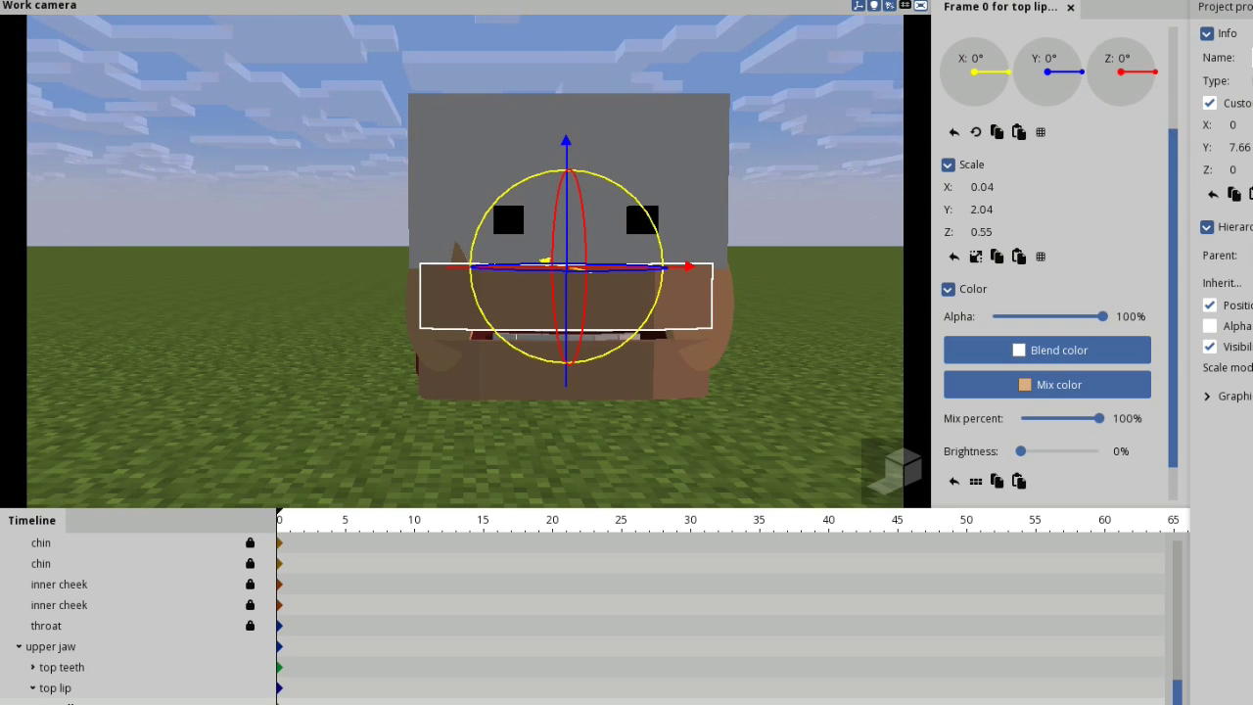
- Fine-tune the top lip's Y scale to fit it over the mouth opening
{"action": "mouse_move", "coordinate": [685, 324]}
{"action": "left_mouse_down"}
{"action": "mouse_move", "coordinate": [862, 329]}
{"action": "mouse_move", "coordinate": [676, 333]}
{"action": "left_mouse_up"}
{"action": "left_click", "coordinate": [65, 689]}
{"action": "left_click_drag", "start_coordinate": [973, 210], "coordinate": [975, 210]}
{"action": "left_click", "coordinate": [823, 225]}
{"action": "left_click_drag", "start_coordinate": [822, 225], "coordinate": [821, 252]}
- Lower each square pupil slightly toward the top lip
{"action": "left_click", "coordinate": [641, 221]}
{"action": "left_click", "coordinate": [642, 223]}
{"action": "left_click_drag", "start_coordinate": [643, 226], "coordinate": [646, 226]}
{"action": "left_click", "coordinate": [955, 132]}
{"action": "left_click_drag", "start_coordinate": [756, 236], "coordinate": [751, 236]}
{"action": "left_click_drag", "start_coordinate": [646, 132], "coordinate": [646, 142]}
{"action": "left_click", "coordinate": [509, 221]}
{"action": "left_click_drag", "start_coordinate": [508, 128], "coordinate": [508, 136]}
- Select both square pupils and push them back into the eye whites so only their fronts protrude
{"action": "left_click_drag", "start_coordinate": [607, 137], "coordinate": [599, 303]}
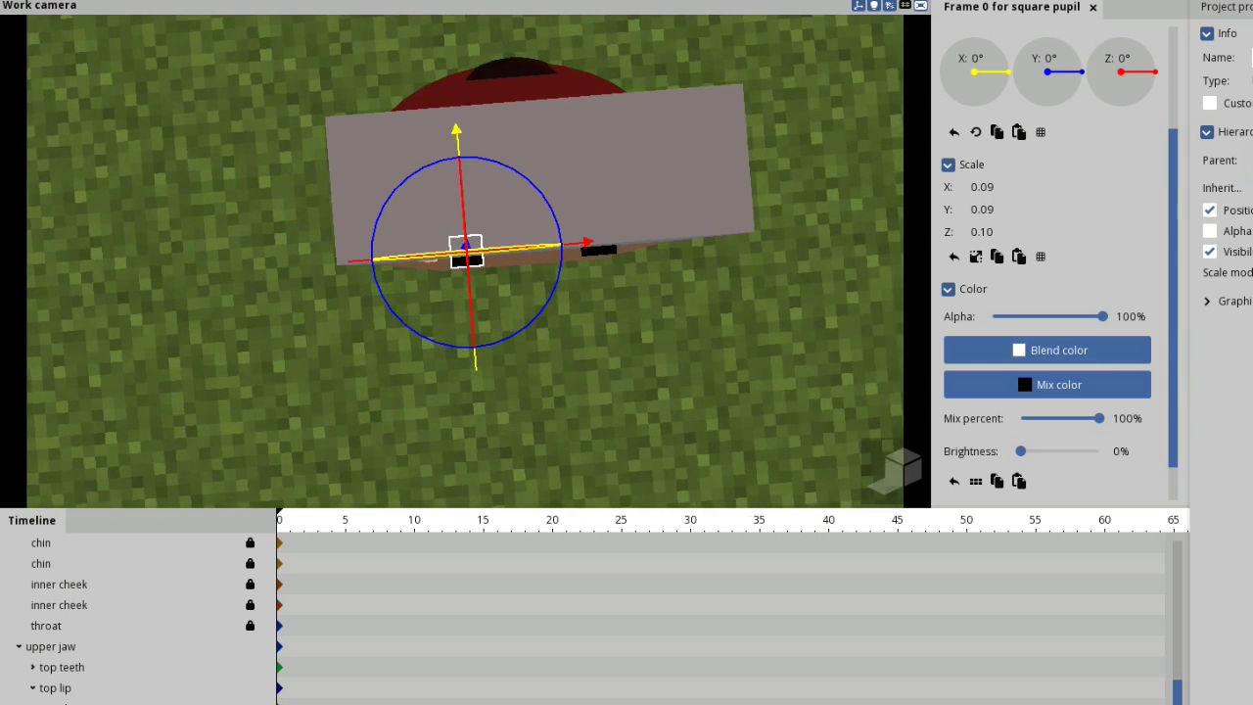
{"action": "scroll", "coordinate": [587, 617], "scroll_direction": "up", "scroll_amount": 5}
{"action": "left_click", "coordinate": [118, 606], "text": "shift"}
{"action": "left_click_drag", "start_coordinate": [585, 131], "coordinate": [585, 120]}
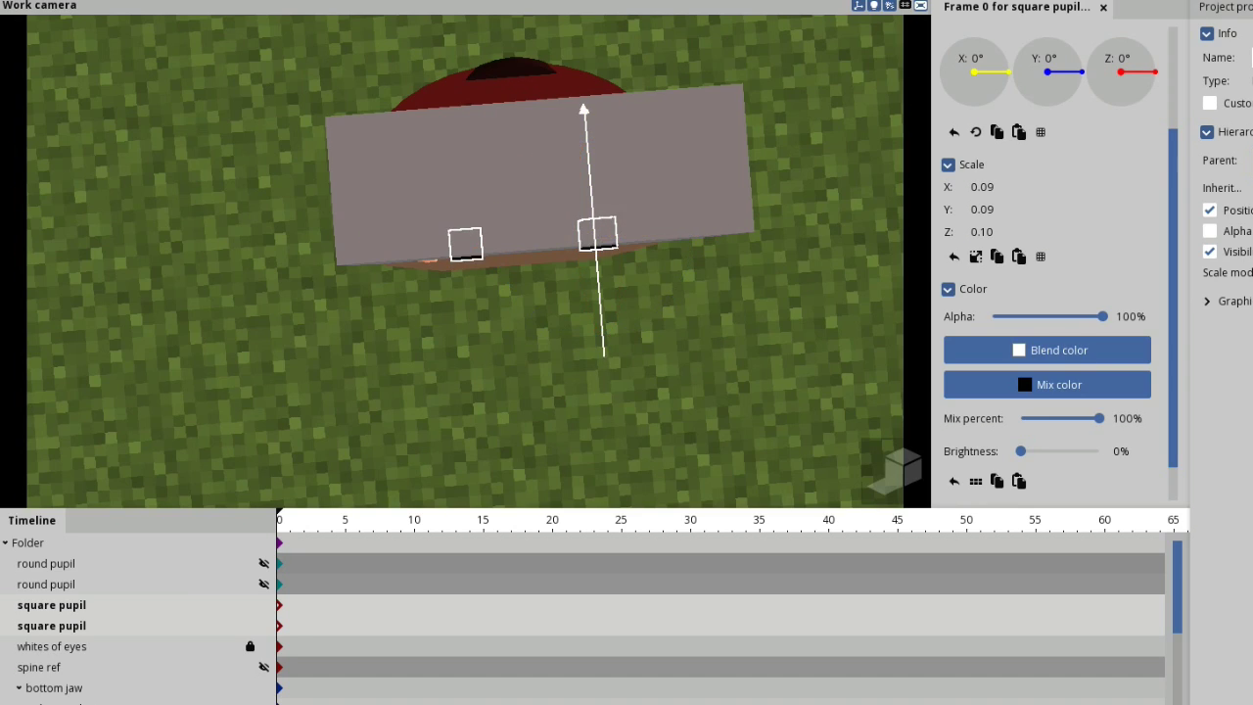
{"action": "right_click_drag", "start_coordinate": [585, 196], "coordinate": [543, 191]}
{"action": "right_click_drag", "start_coordinate": [465, 254], "coordinate": [465, 254]}
{"action": "left_click", "coordinate": [744, 293]}
{"action": "left_click_drag", "start_coordinate": [744, 293], "coordinate": [695, 338]}
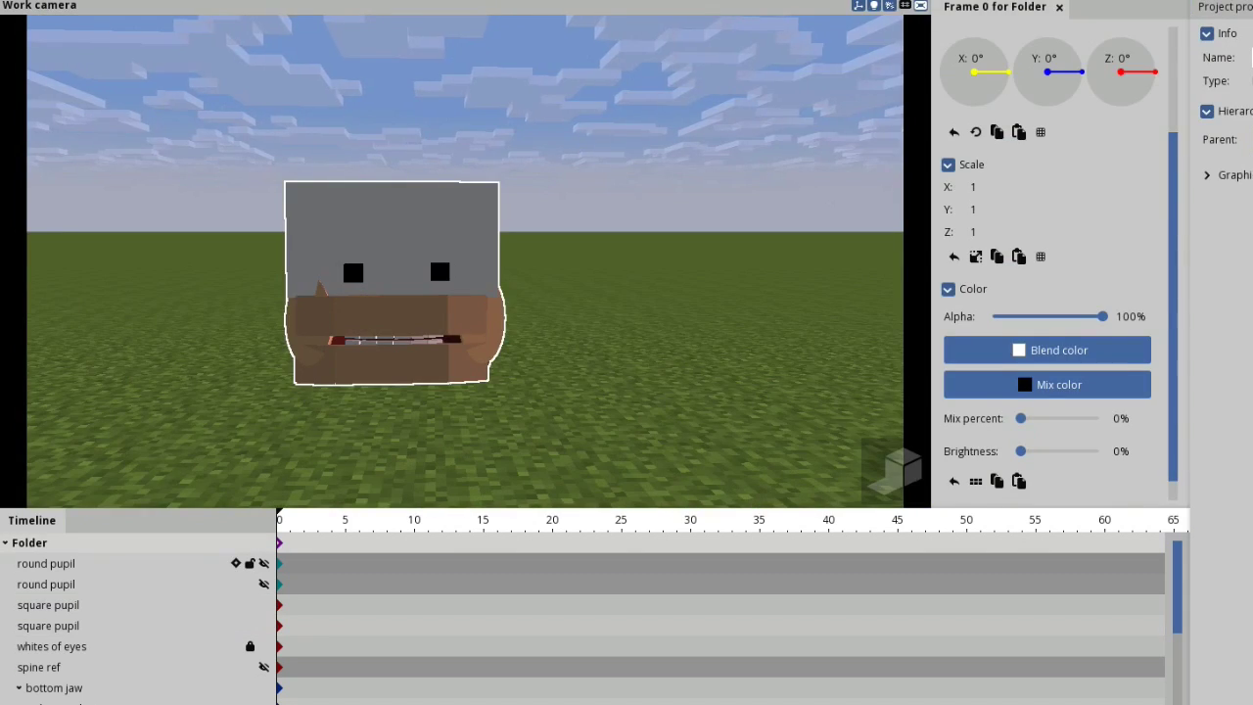
- Group both round pupils, both square pupils and the whites of eyes in a new folder
{"action": "left_click", "coordinate": [108, 564]}
{"action": "left_click", "coordinate": [107, 584], "text": "shift"}
{"action": "left_click", "coordinate": [108, 605], "text": "shift"}
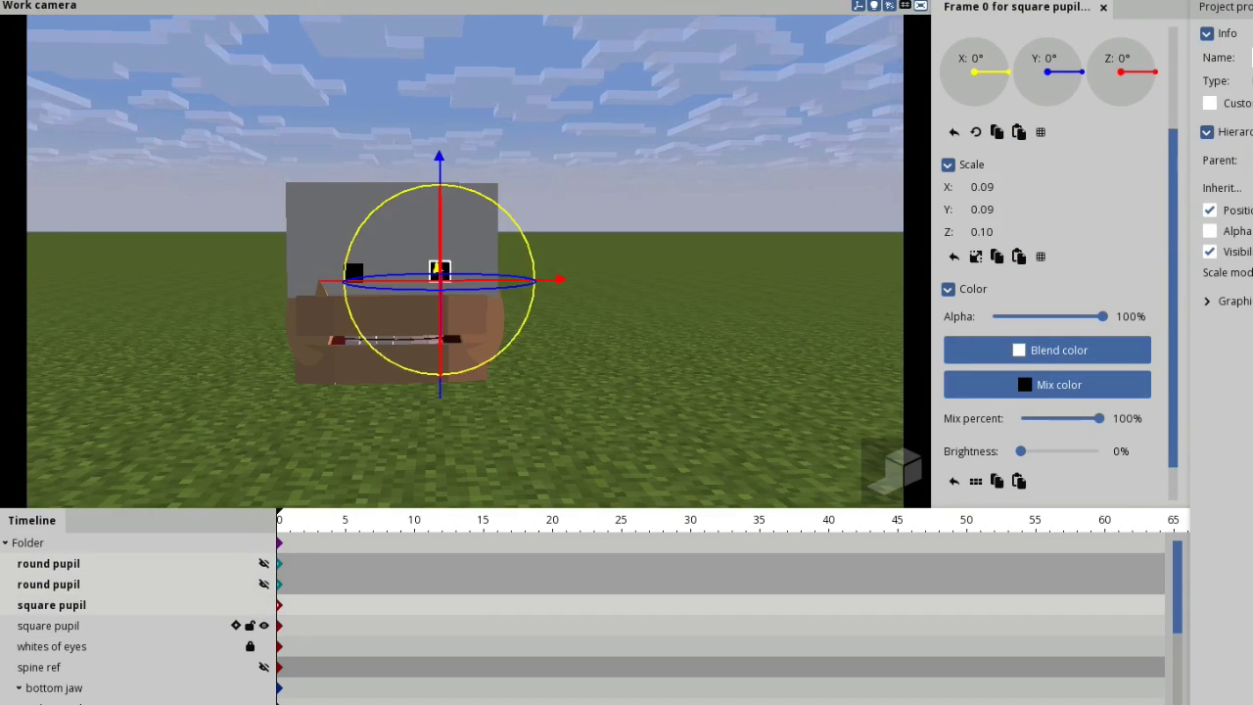
{"action": "left_click", "coordinate": [108, 626], "text": "shift"}
{"action": "left_click", "coordinate": [108, 646], "text": "shift"}
{"action": "key", "text": "ctrl+f"}
{"action": "right_click_drag", "start_coordinate": [466, 260], "coordinate": [465, 259]}
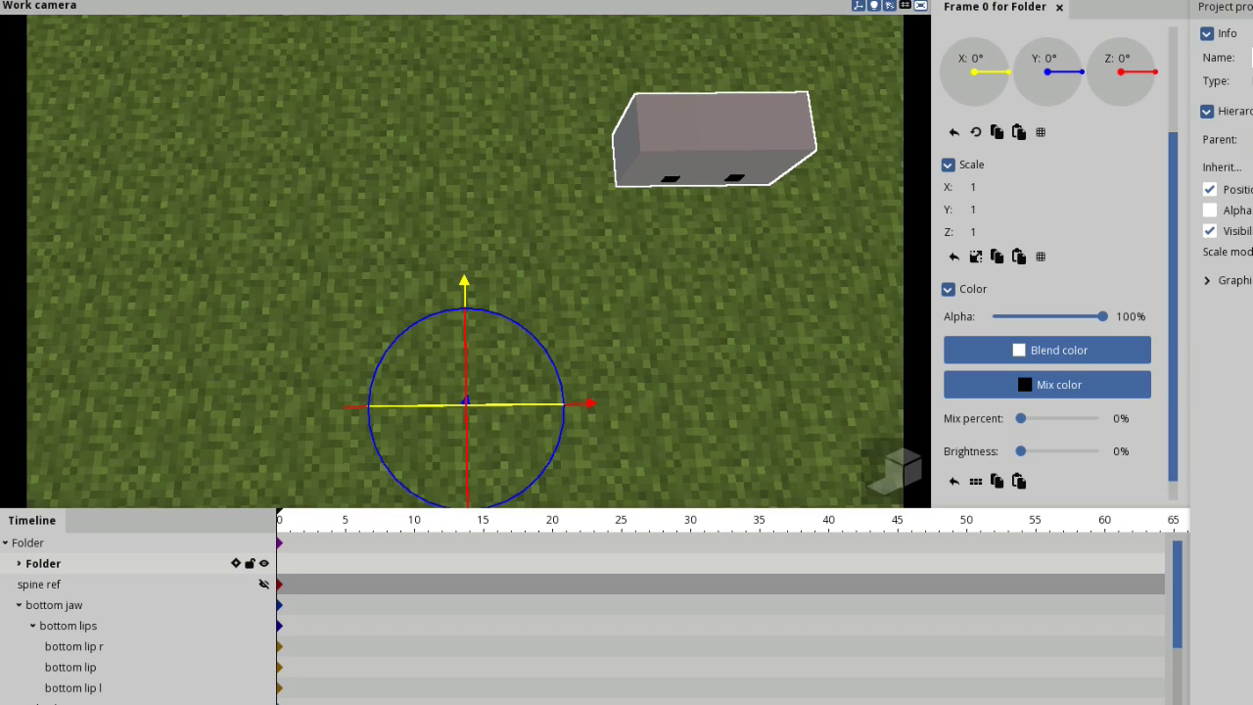
- Expand the new folder, unlock the whites of eyes, and show both round pupils
{"action": "left_click", "coordinate": [18, 564]}
{"action": "left_click", "coordinate": [70, 585]}
{"action": "left_click", "coordinate": [69, 605], "text": "shift"}
{"action": "left_click", "coordinate": [69, 626], "text": "shift"}
{"action": "left_click", "coordinate": [68, 646], "text": "shift"}
{"action": "left_click", "coordinate": [68, 667], "text": "shift"}
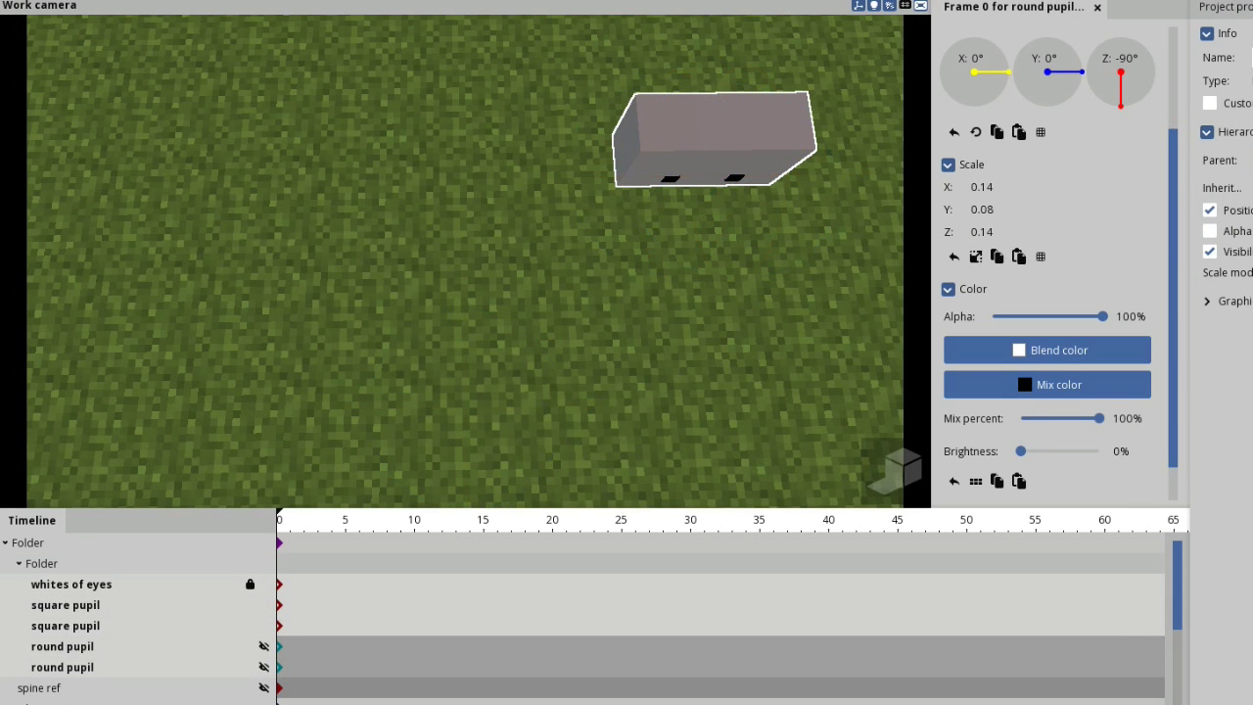
{"action": "left_click", "coordinate": [251, 584]}
{"action": "left_click", "coordinate": [265, 646]}
{"action": "left_click", "coordinate": [264, 667]}
- Rename the new eye folder as eye controls
{"action": "right_click_drag", "start_coordinate": [465, 259], "coordinate": [465, 259]}
{"action": "left_click", "coordinate": [127, 563]}
{"action": "left_click_drag", "start_coordinate": [465, 294], "coordinate": [627, 176]}
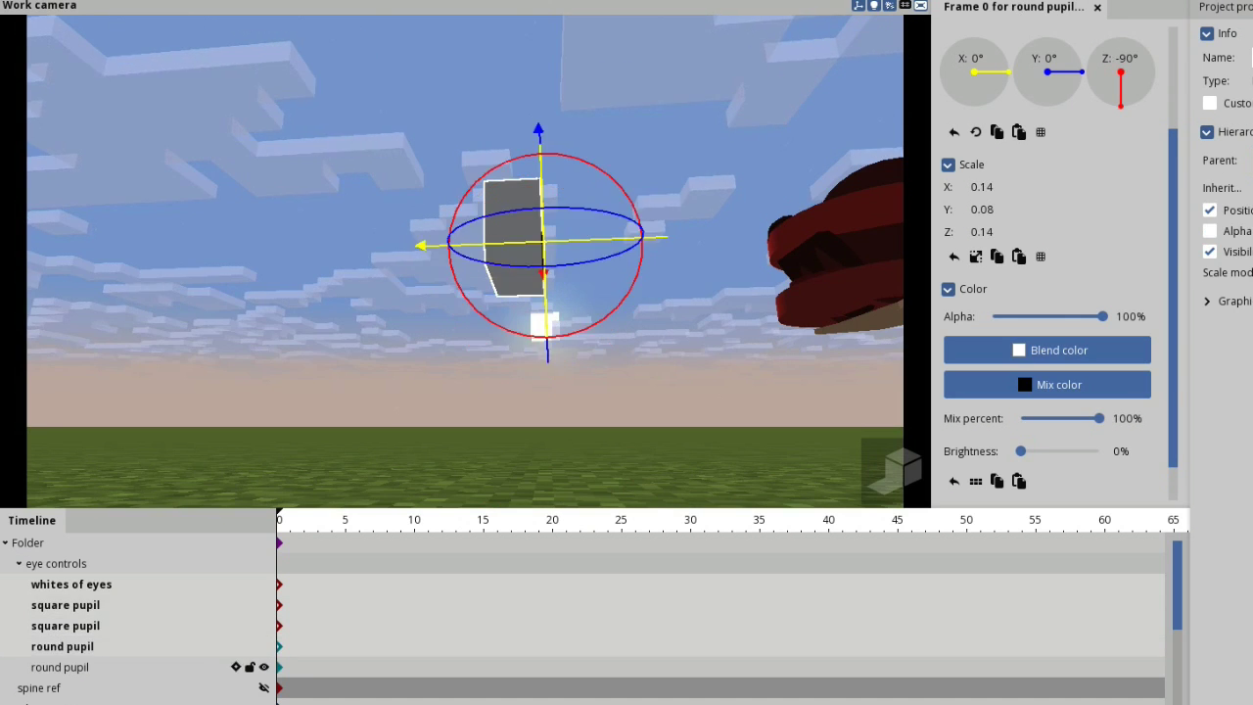
- Select the whites of eyes and all four pupils and lower them onto the eye controls folder's pivot
{"action": "left_click", "coordinate": [127, 667], "text": "shift"}
{"action": "left_click_drag", "start_coordinate": [451, 260], "coordinate": [465, 260]}
{"action": "left_click_drag", "start_coordinate": [555, 152], "coordinate": [559, 328]}
- Compare the pivot of the eye controls folder with those of the whites of eyes and the square pupils
{"action": "left_click", "coordinate": [128, 563]}
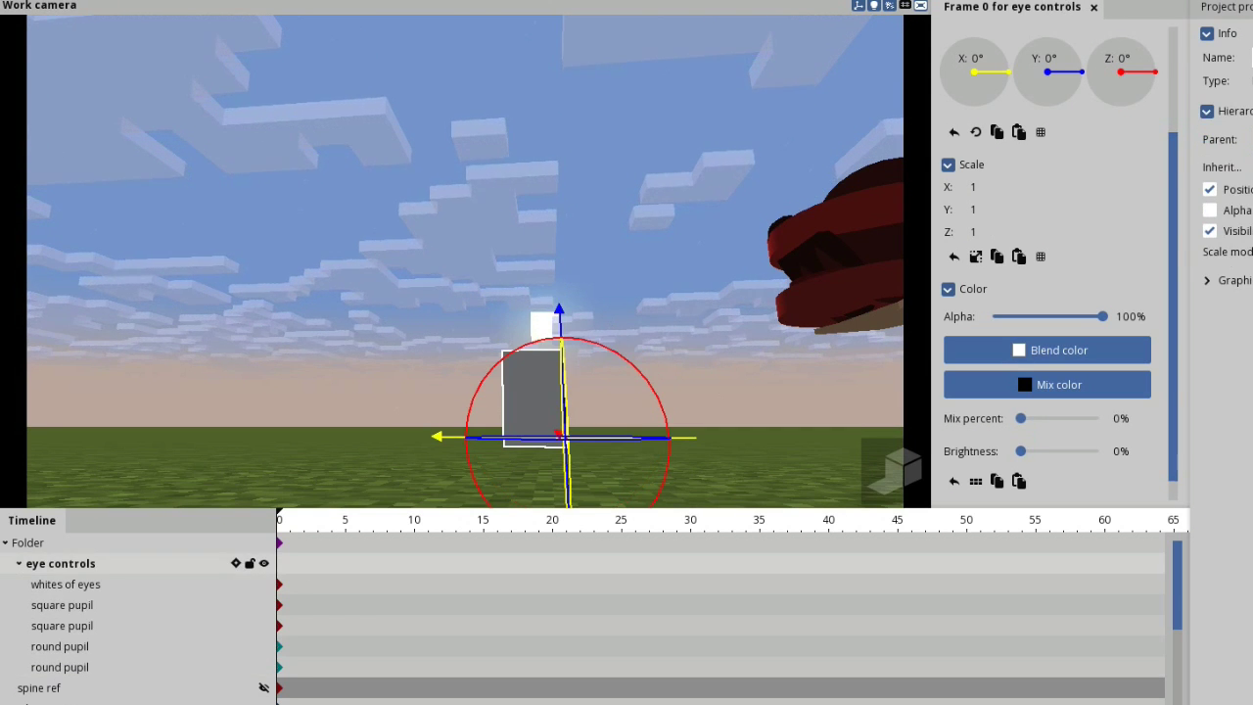
{"action": "left_click", "coordinate": [127, 584]}
{"action": "left_click", "coordinate": [127, 605]}
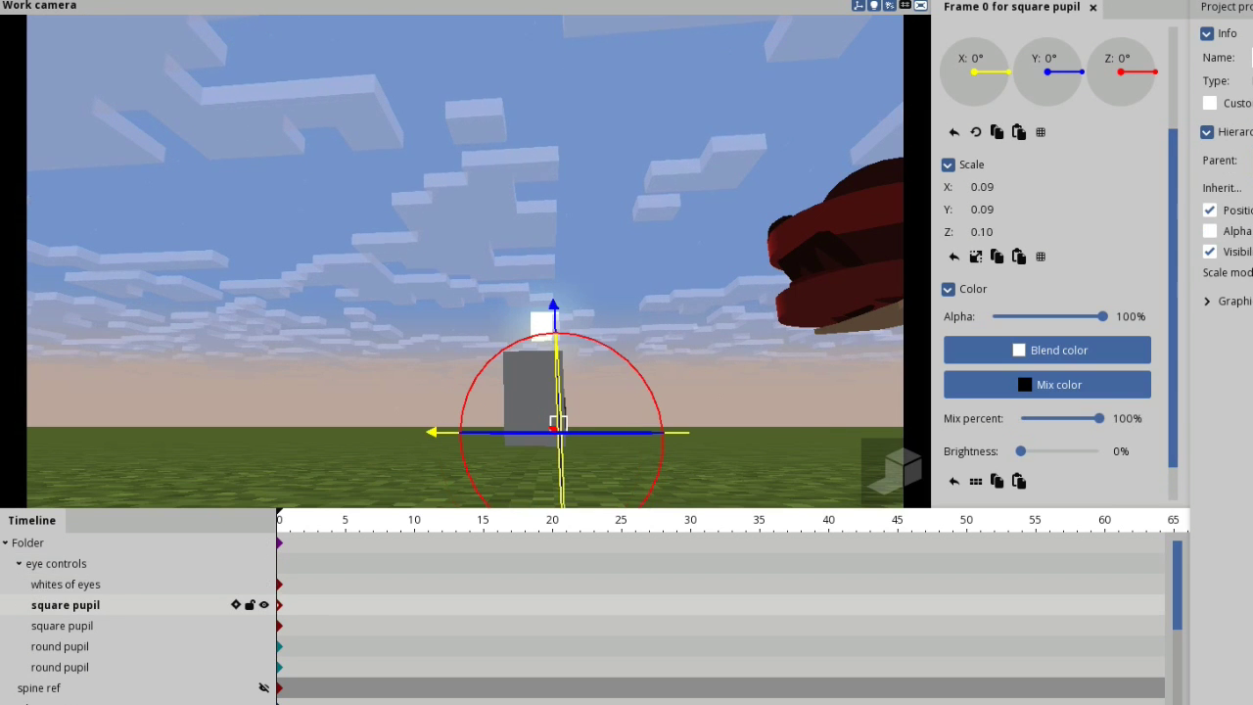
{"action": "left_click", "coordinate": [128, 563]}
{"action": "left_click", "coordinate": [61, 604]}
{"action": "left_click", "coordinate": [60, 563]}
{"action": "left_click", "coordinate": [65, 624]}
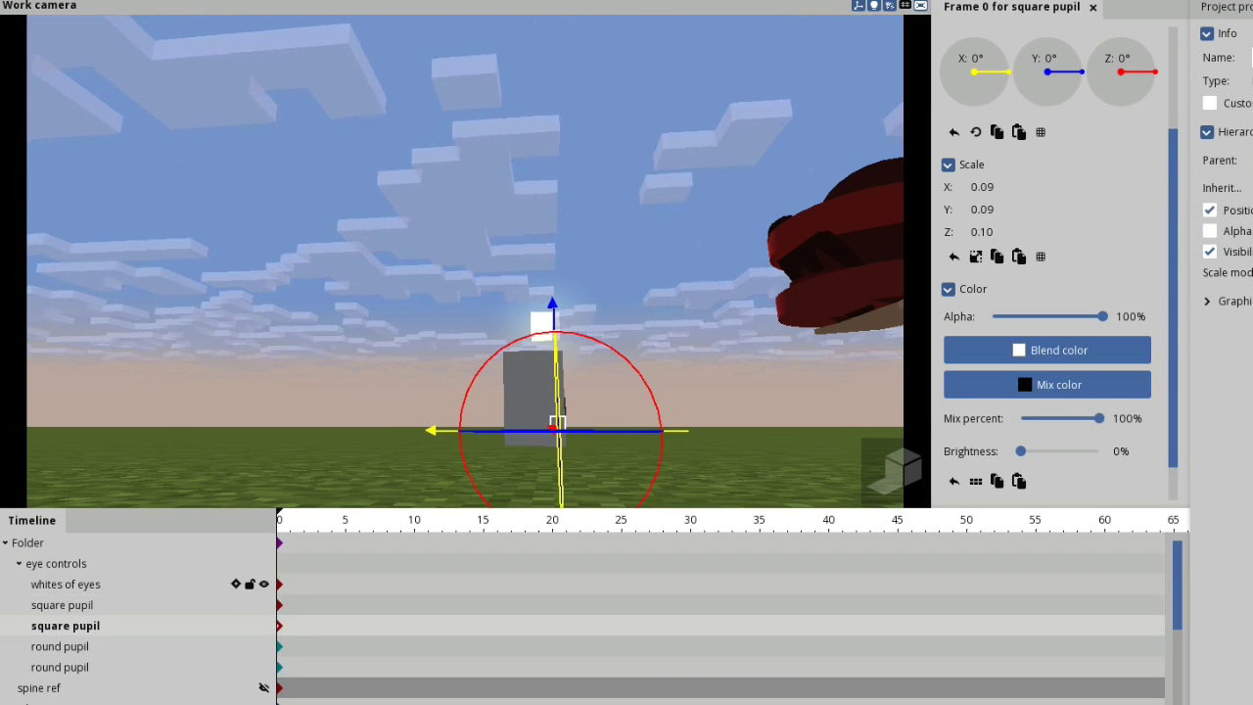
- Move the whole eye controls folder up to seat the eyes on the head above the mouth
{"action": "left_click", "coordinate": [61, 563]}
{"action": "left_click_drag", "start_coordinate": [392, 216], "coordinate": [637, 318]}
{"action": "left_click_drag", "start_coordinate": [558, 357], "coordinate": [560, 192]}
{"action": "left_click_drag", "start_coordinate": [588, 274], "coordinate": [574, 240]}
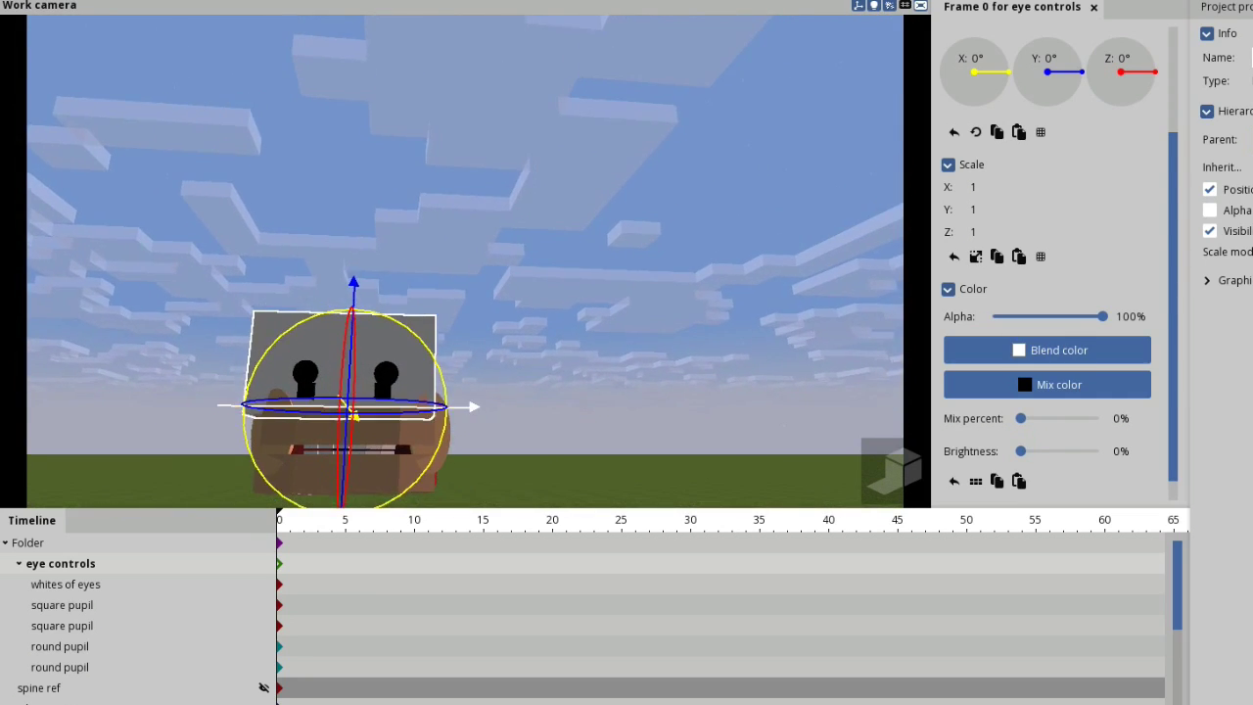
{"action": "mouse_move", "coordinate": [456, 228]}
{"action": "right_mouse_down"}
{"action": "mouse_move", "coordinate": [457, 338]}
{"action": "mouse_move", "coordinate": [457, 294]}
{"action": "mouse_move", "coordinate": [431, 240]}
{"action": "mouse_move", "coordinate": [446, 235]}
{"action": "mouse_move", "coordinate": [445, 257]}
{"action": "mouse_move", "coordinate": [445, 210]}
{"action": "right_mouse_up"}
{"action": "left_click_drag", "start_coordinate": [623, 211], "coordinate": [622, 260]}
{"action": "left_click", "coordinate": [622, 260]}
- Hide both round pupils in the eye controls folder
{"action": "right_click_drag", "start_coordinate": [460, 253], "coordinate": [461, 220]}
{"action": "left_click", "coordinate": [263, 646]}
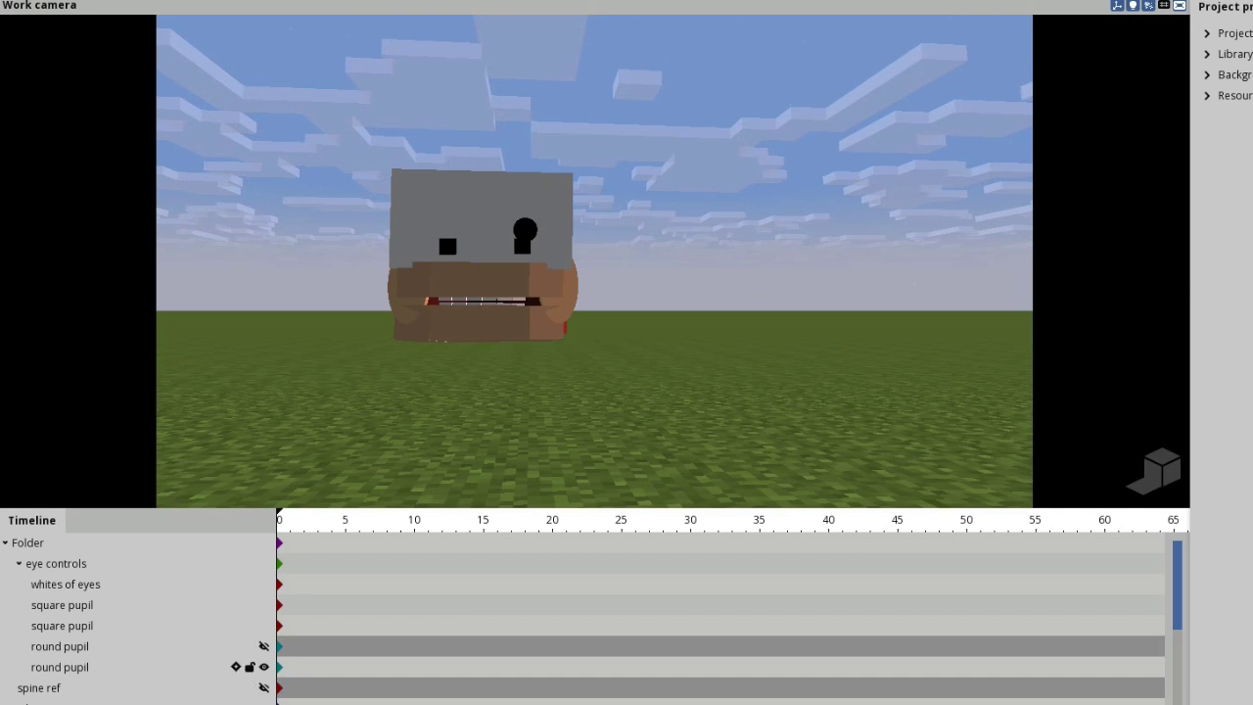
{"action": "left_click", "coordinate": [264, 667]}
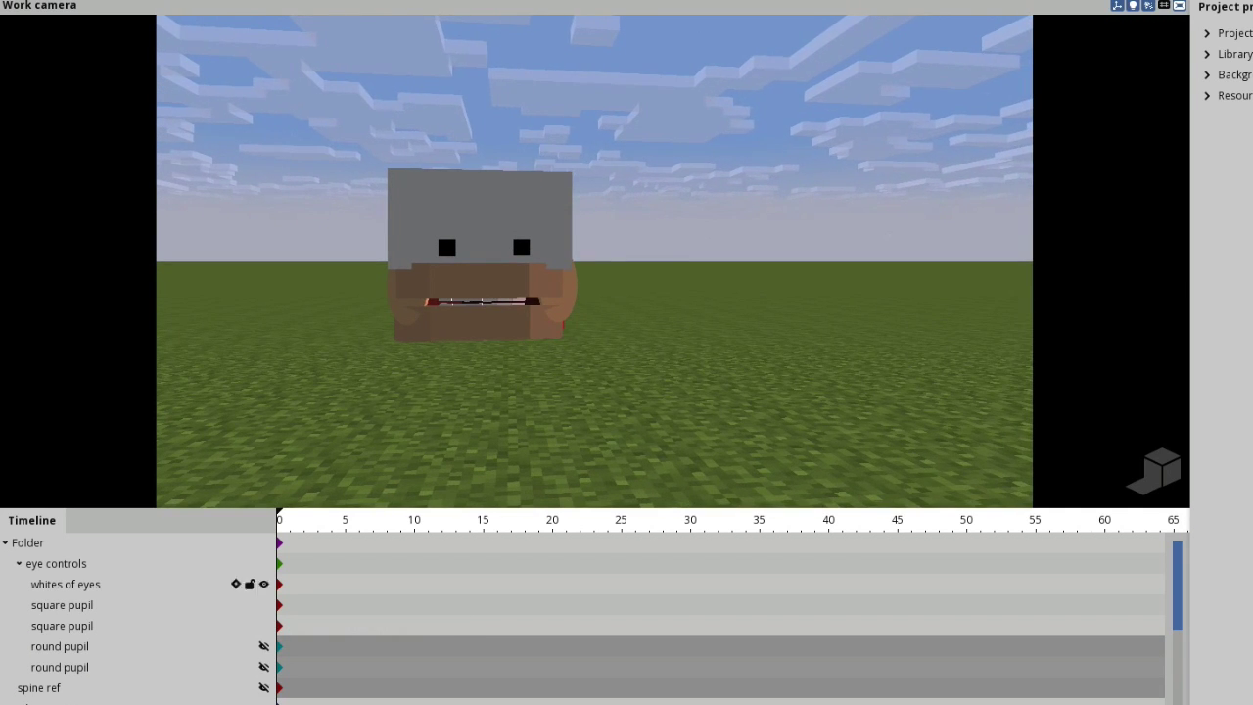
- Nudge the viewer's-left square pupil slightly outward
{"action": "left_click", "coordinate": [63, 605]}
{"action": "left_click_drag", "start_coordinate": [433, 256], "coordinate": [429, 255]}
{"action": "left_click", "coordinate": [587, 294]}
- Duplicate the middle top lip piece, raise the copy above the eyes, and place it in the eye controls folder
{"action": "scroll", "coordinate": [118, 627], "scroll_direction": "down", "scroll_amount": 6}
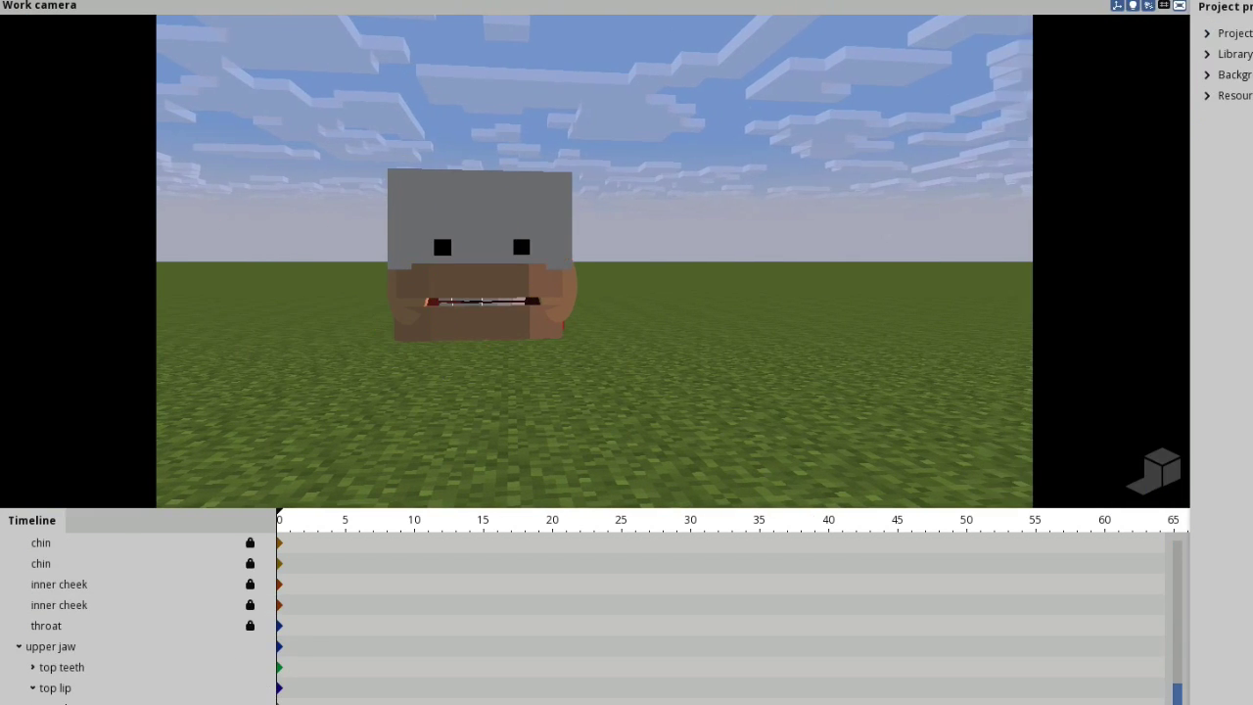
{"action": "left_click", "coordinate": [65, 703]}
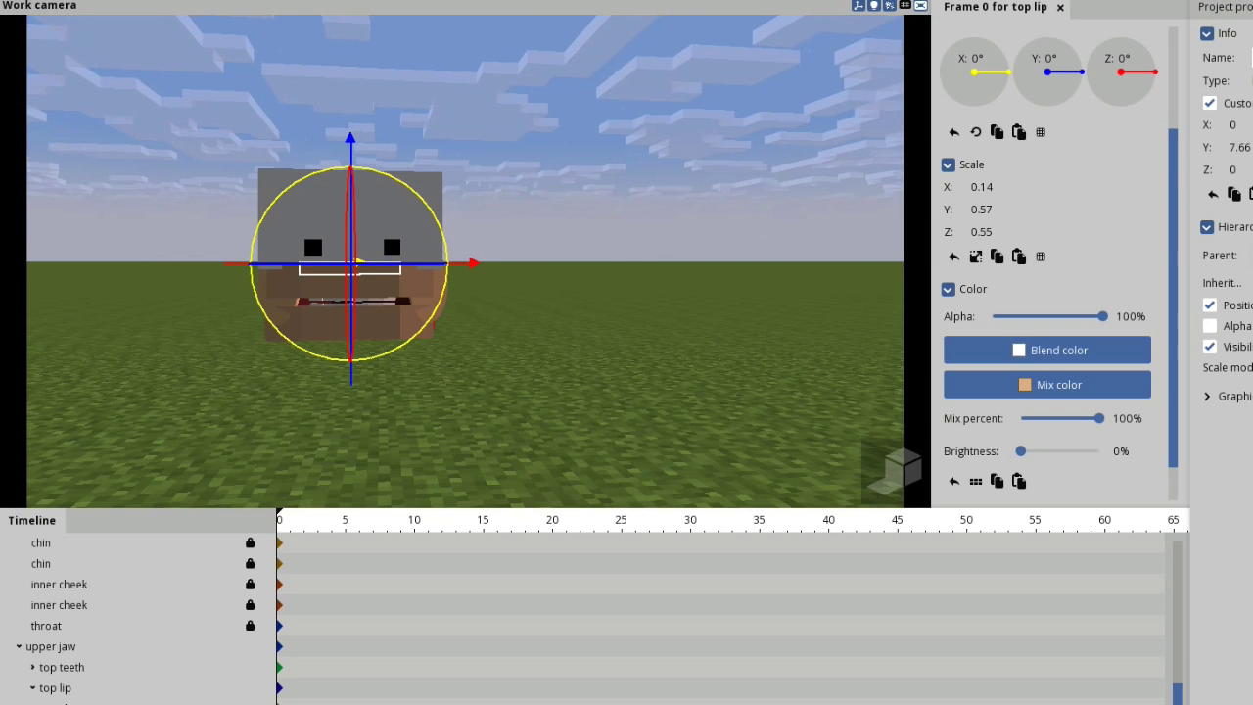
{"action": "left_click_drag", "start_coordinate": [357, 265], "coordinate": [358, 224]}
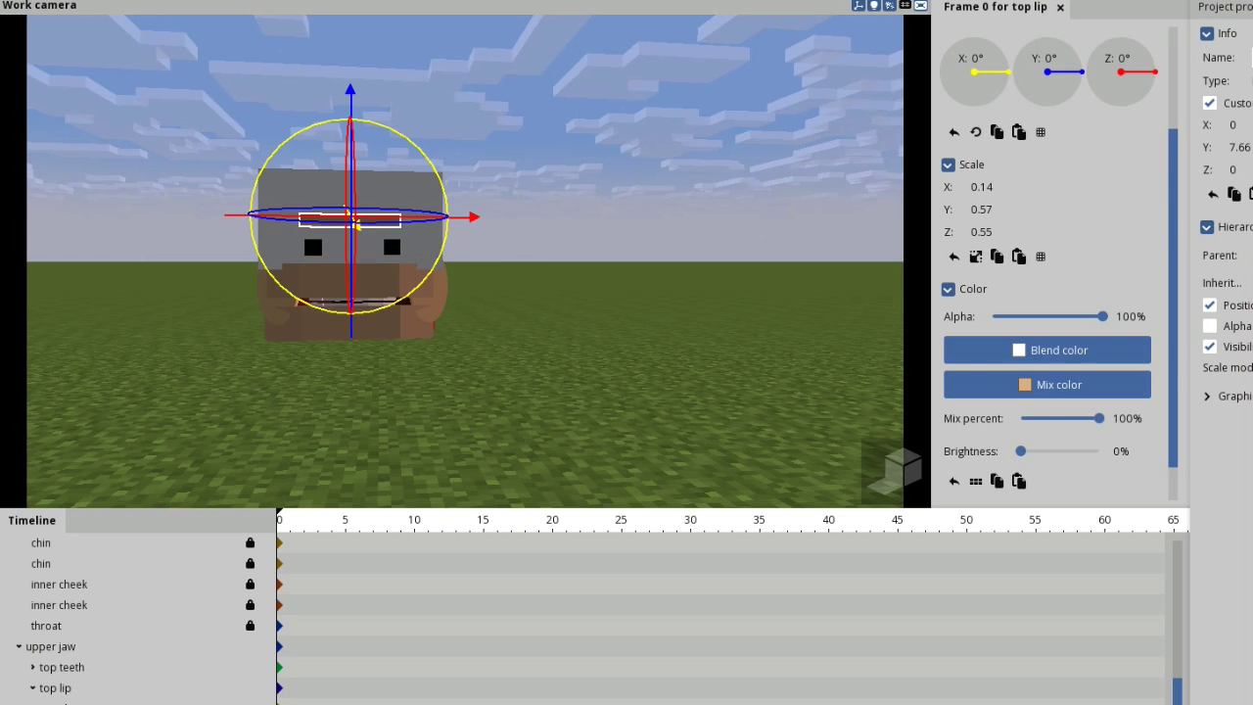
{"action": "key", "text": "Delete"}
{"action": "left_click", "coordinate": [588, 294]}
{"action": "left_click_drag", "start_coordinate": [588, 294], "coordinate": [549, 127]}
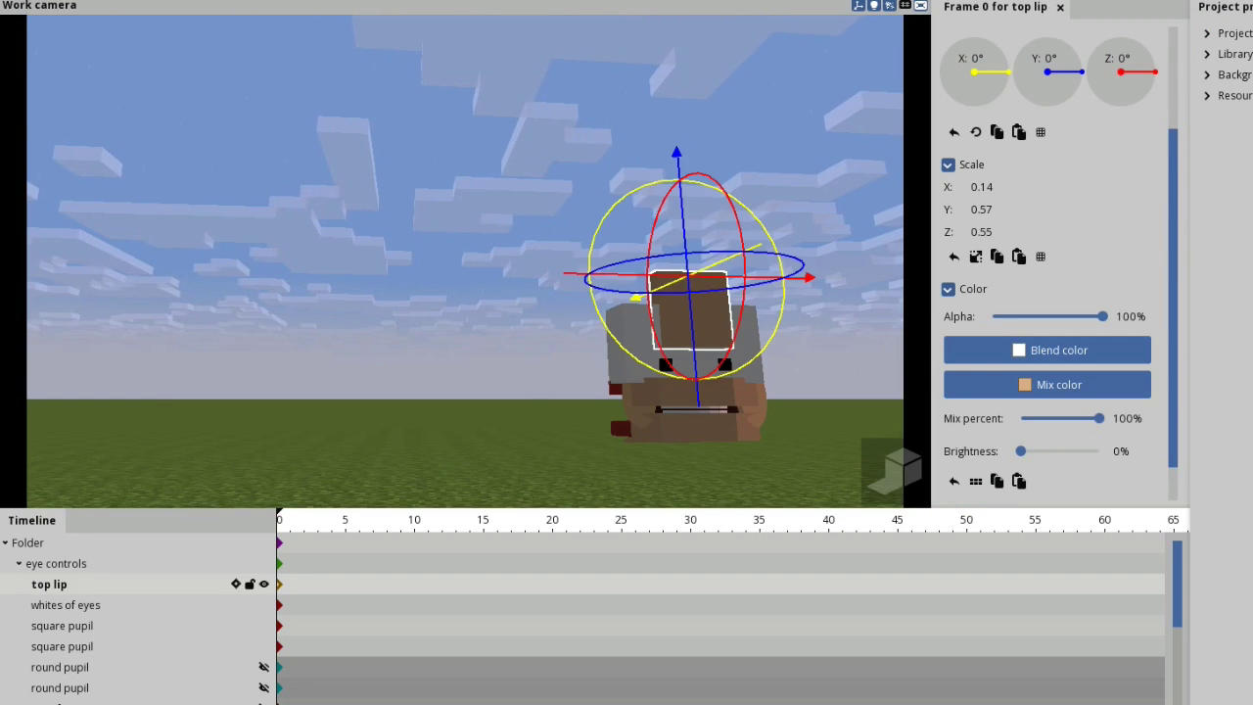
{"action": "left_click", "coordinate": [61, 563]}
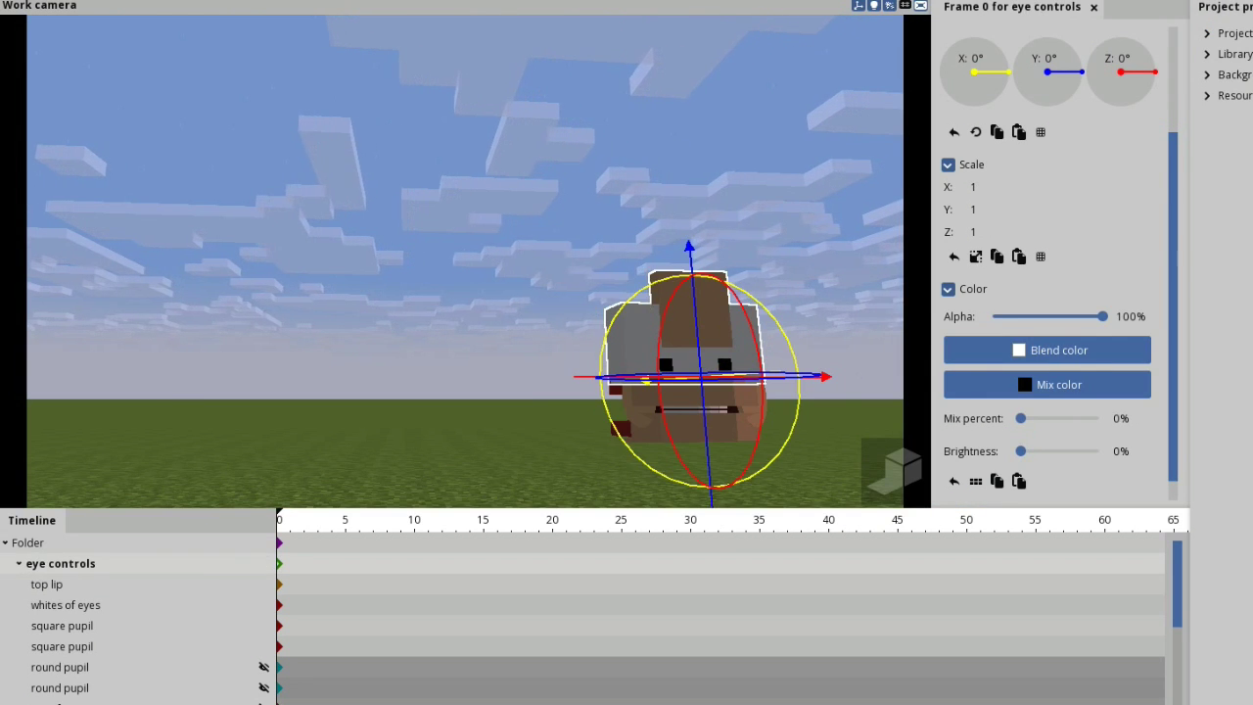
- Scale the copied top lip to Y 0.42 and Z 0.34 and move it above the viewer's-left eye
{"action": "left_click", "coordinate": [49, 584]}
{"action": "left_click", "coordinate": [1251, 7]}
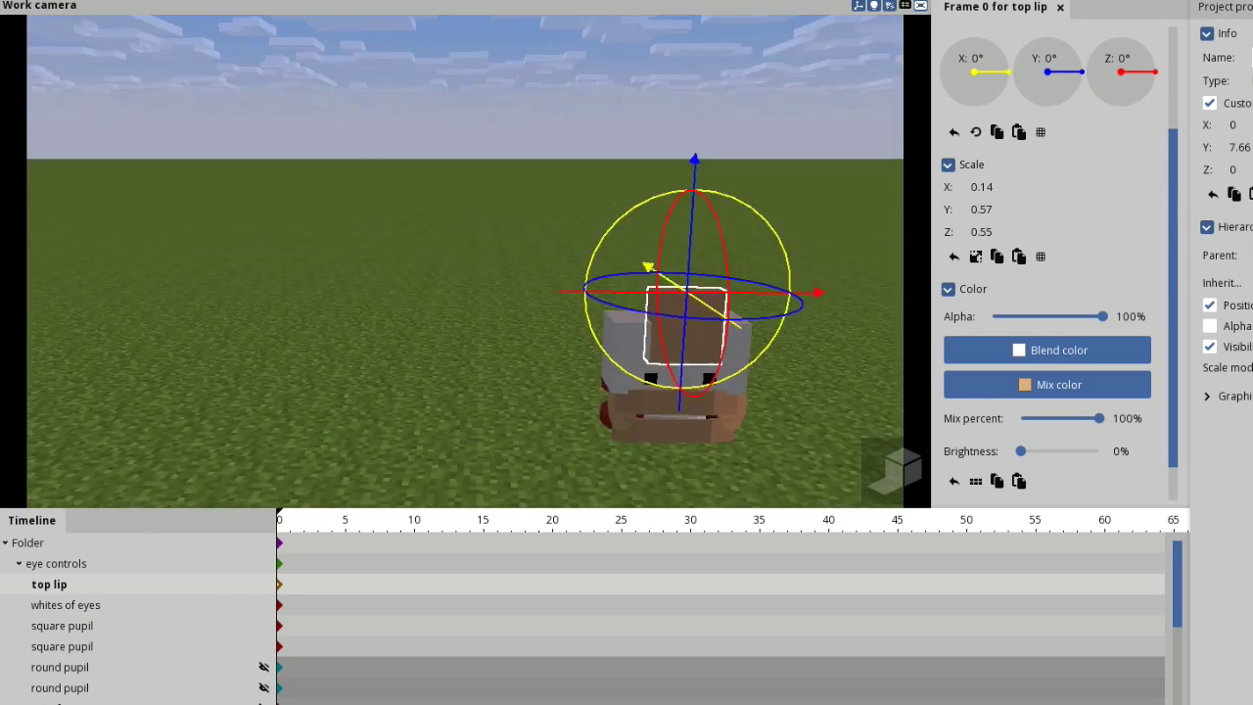
{"action": "mouse_move", "coordinate": [1009, 209]}
{"action": "left_mouse_down"}
{"action": "mouse_move", "coordinate": [985, 208]}
{"action": "mouse_move", "coordinate": [995, 208]}
{"action": "left_mouse_up"}
{"action": "mouse_move", "coordinate": [993, 232]}
{"action": "left_mouse_down"}
{"action": "mouse_move", "coordinate": [961, 233]}
{"action": "mouse_move", "coordinate": [972, 232]}
{"action": "left_mouse_up"}
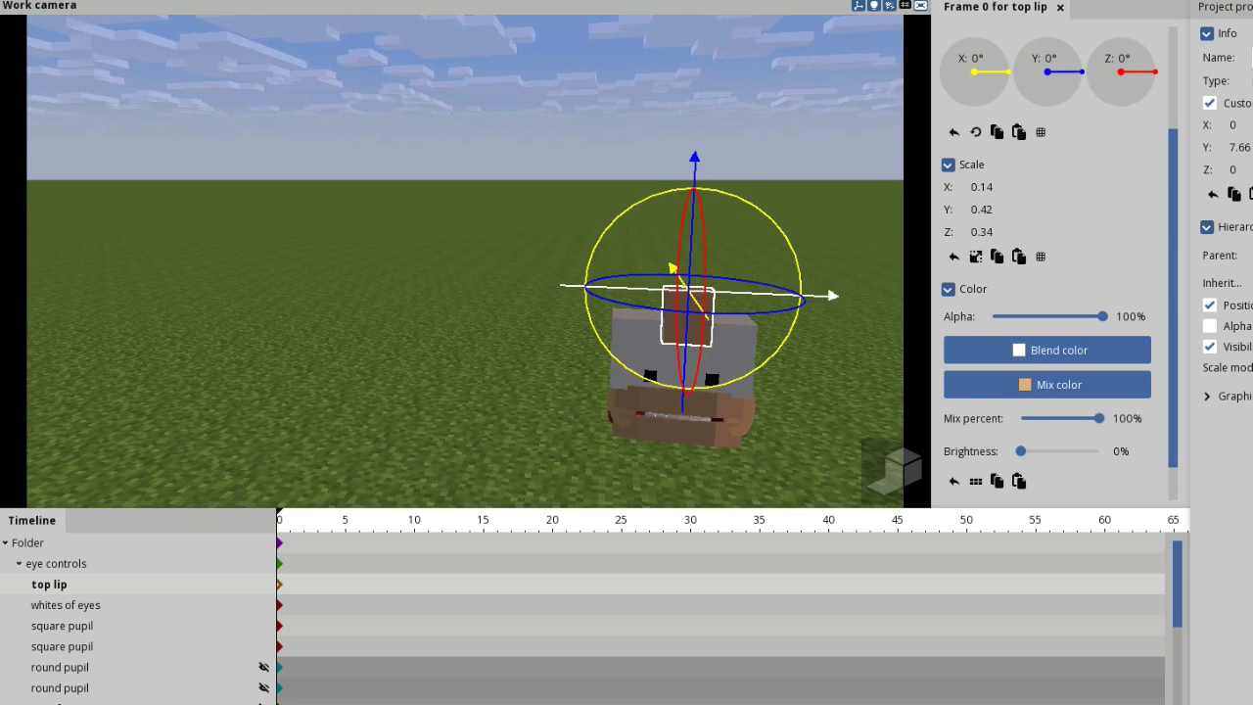
{"action": "left_click_drag", "start_coordinate": [818, 295], "coordinate": [785, 294]}
- Resize the copied piece to Y 0.31 and Z 0.41, name it top eyelid, and move a duplicate over the other eye
{"action": "left_click", "coordinate": [662, 167]}
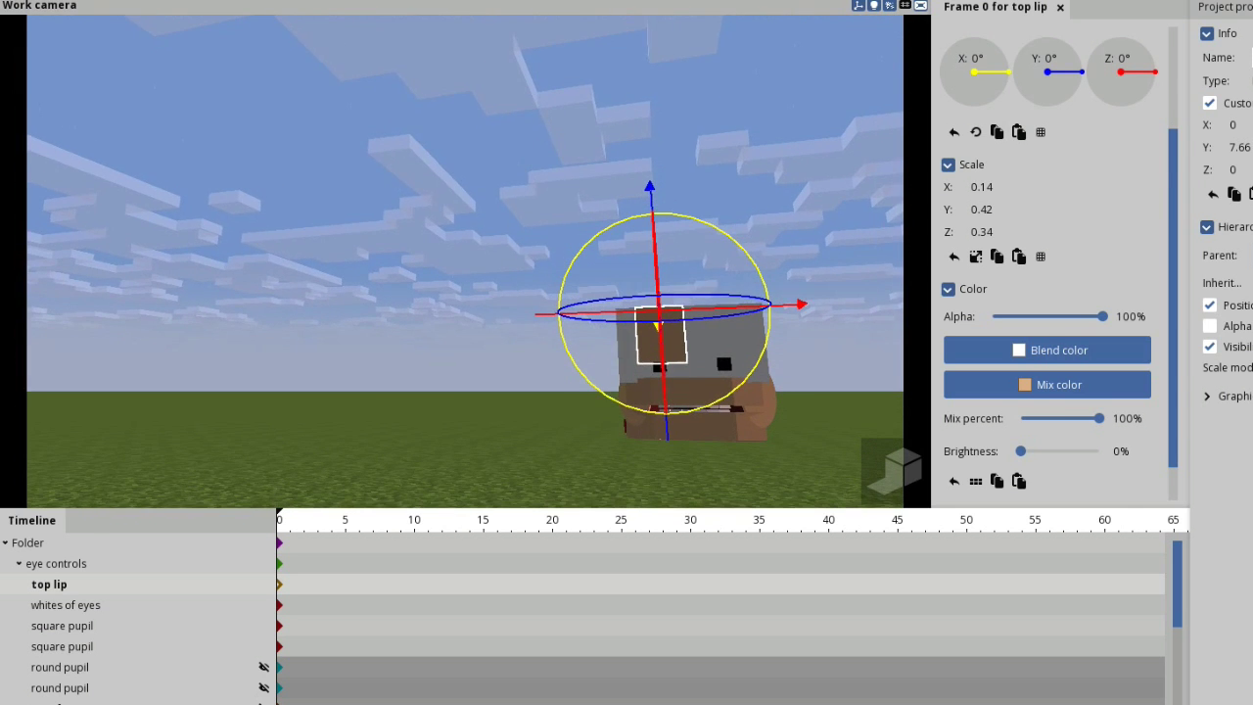
{"action": "left_click_drag", "start_coordinate": [983, 210], "coordinate": [971, 209]}
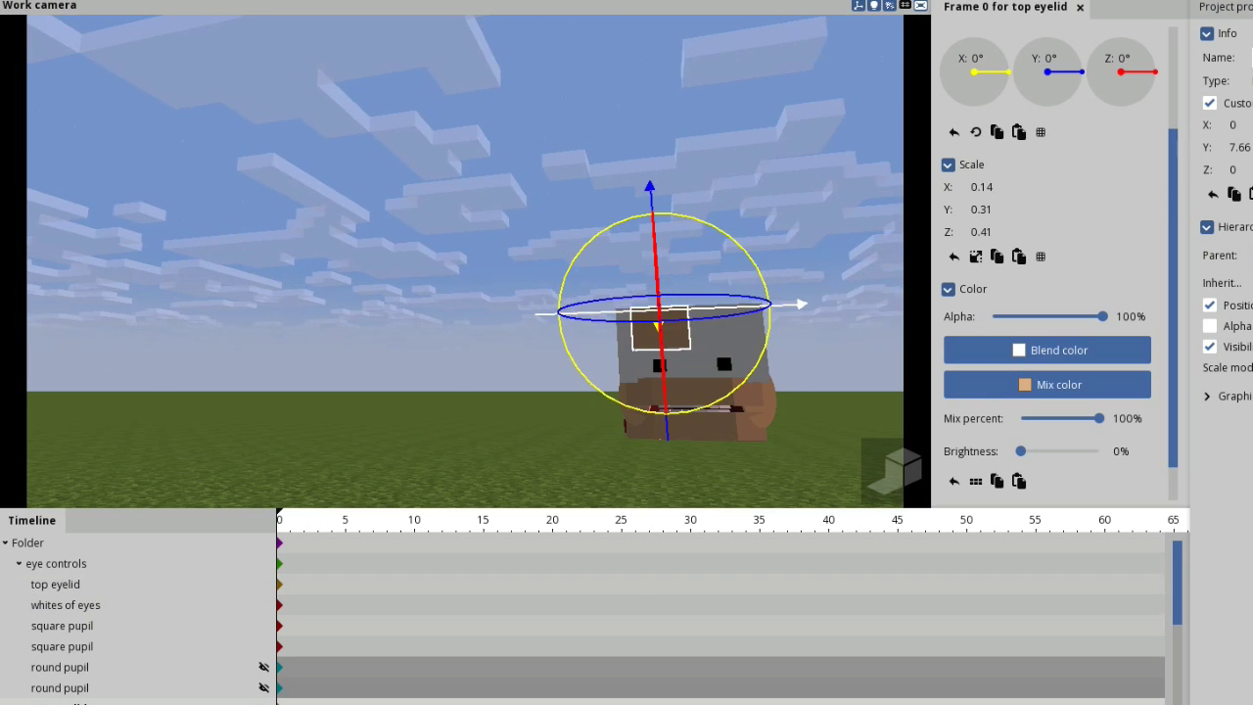
{"action": "left_click_drag", "start_coordinate": [774, 306], "coordinate": [834, 305]}
- Make a narrow piece named between eyes with scale Y 0.50 and Z 0.07, and lower it between the pupils
{"action": "left_click_drag", "start_coordinate": [982, 232], "coordinate": [1000, 210]}
{"action": "left_click_drag", "start_coordinate": [870, 302], "coordinate": [843, 302]}
{"action": "left_click_drag", "start_coordinate": [680, 183], "coordinate": [681, 201]}
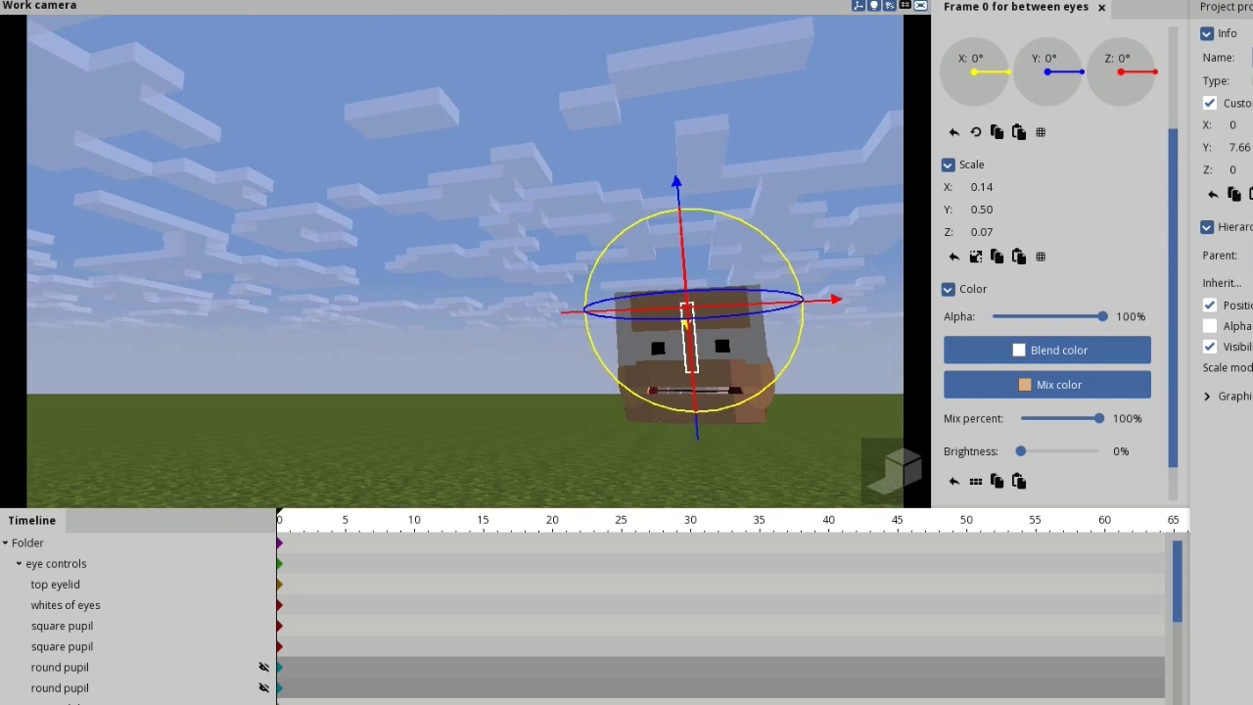
- Duplicate the between eyes piece, move the copy beside the viewer's-right eye, and set its Z scale to 0.13
{"action": "left_click_drag", "start_coordinate": [832, 297], "coordinate": [884, 295]}
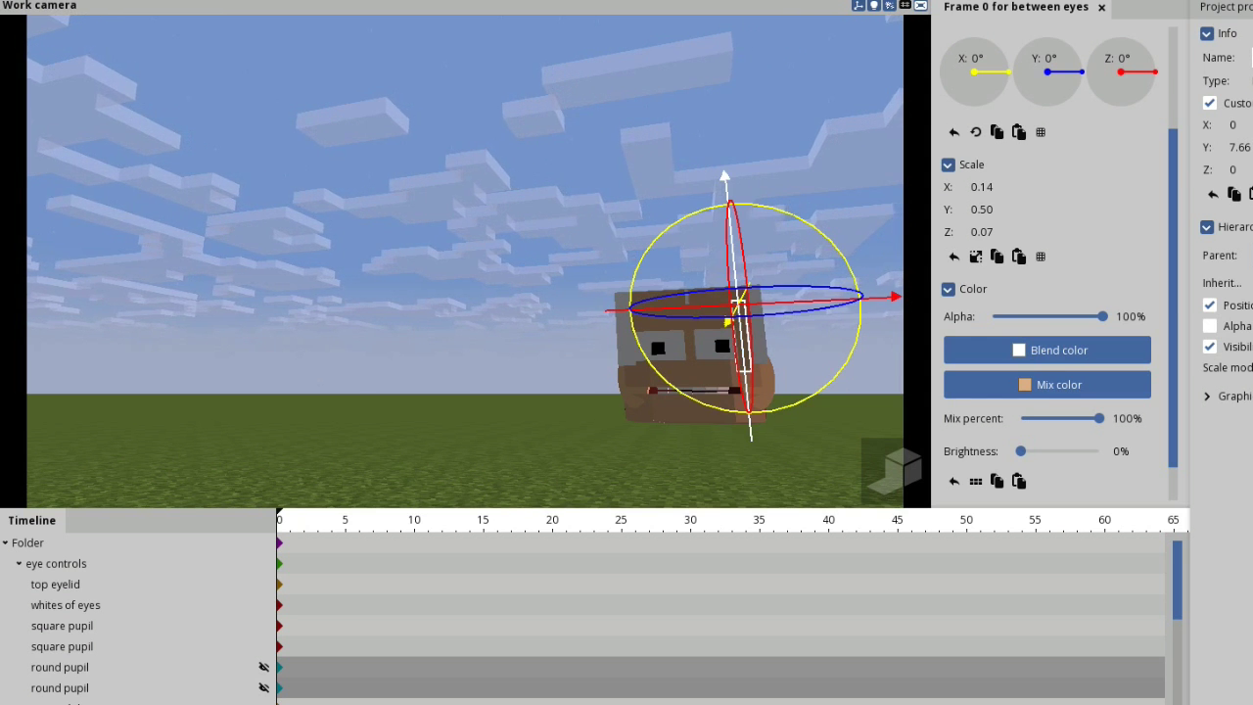
{"action": "left_click_drag", "start_coordinate": [725, 183], "coordinate": [725, 176]}
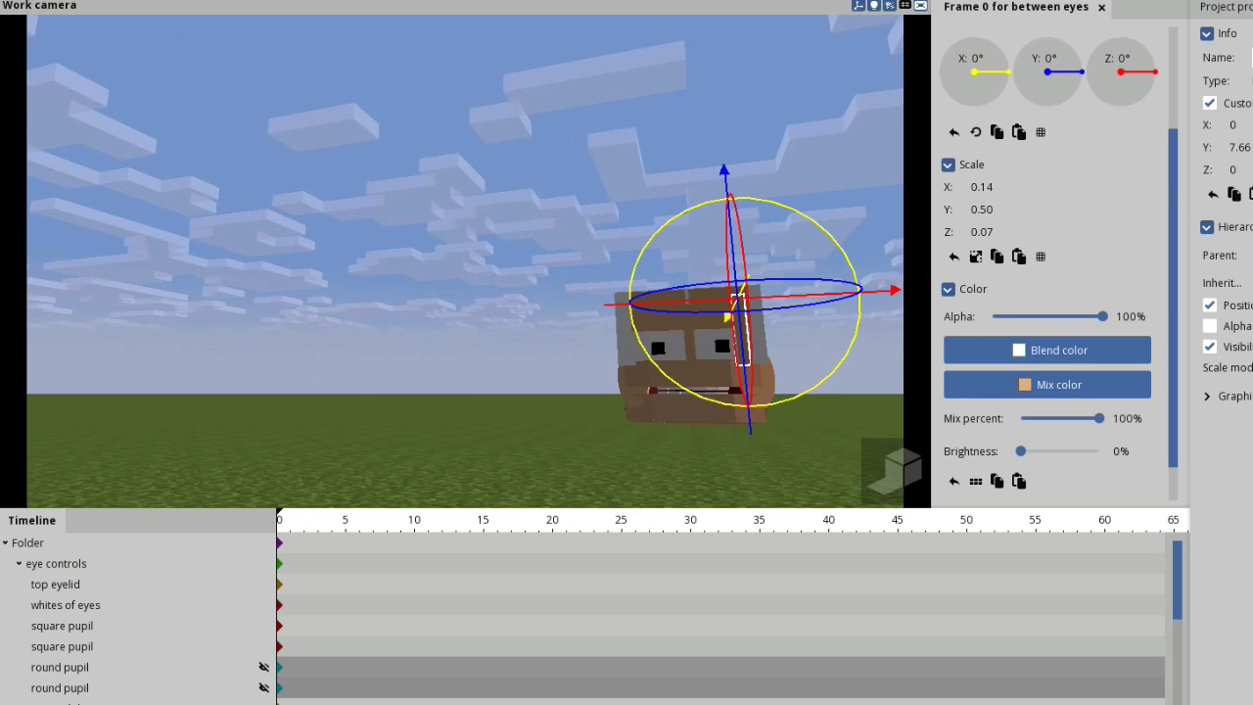
{"action": "left_click_drag", "start_coordinate": [982, 232], "coordinate": [994, 232]}
{"action": "left_click_drag", "start_coordinate": [884, 291], "coordinate": [895, 290]}
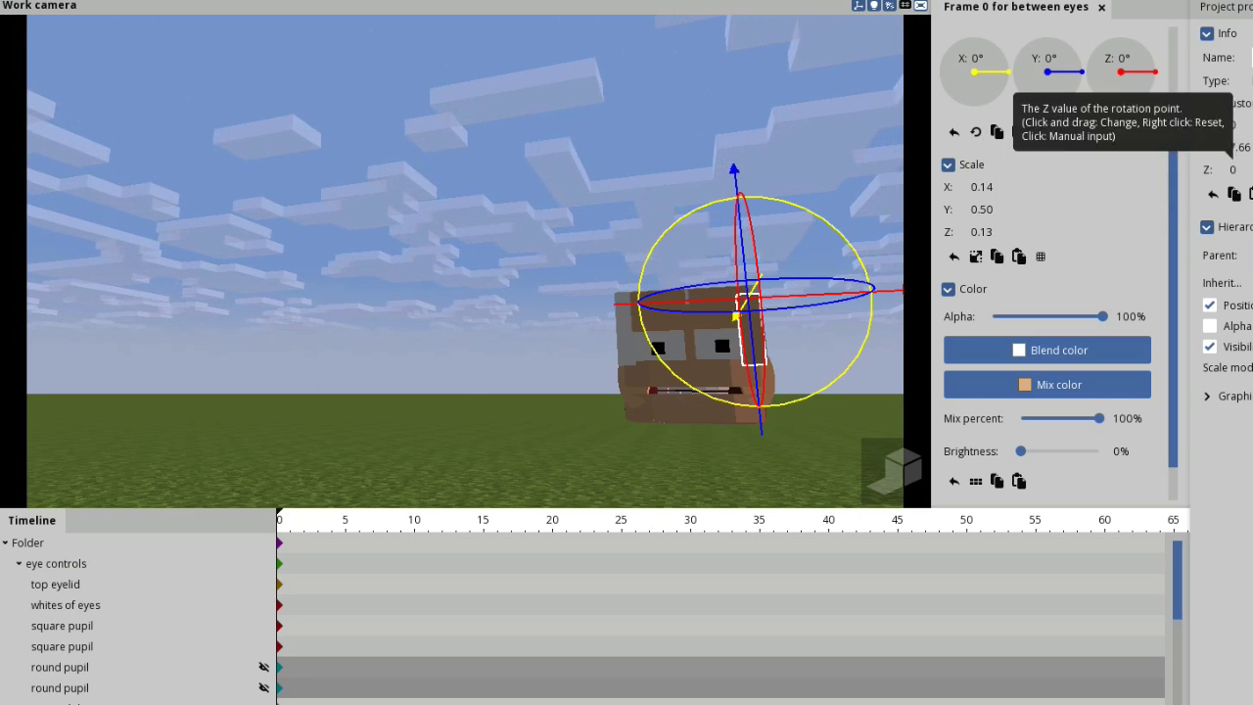
- Set the side piece's rotation point Z to 8.27 and shift the piece to the head's outer edge
{"action": "left_click_drag", "start_coordinate": [1233, 169], "coordinate": [1252, 169]}
{"action": "mouse_move", "coordinate": [607, 196]}
{"action": "left_mouse_down"}
{"action": "mouse_move", "coordinate": [577, 303]}
{"action": "mouse_move", "coordinate": [509, 372]}
{"action": "mouse_move", "coordinate": [597, 382]}
{"action": "mouse_move", "coordinate": [538, 382]}
{"action": "mouse_move", "coordinate": [558, 380]}
{"action": "mouse_move", "coordinate": [588, 176]}
{"action": "mouse_move", "coordinate": [585, 188]}
{"action": "left_mouse_up"}
{"action": "scroll", "coordinate": [548, 328], "scroll_direction": "up", "scroll_amount": 5}
{"action": "left_click_drag", "start_coordinate": [852, 290], "coordinate": [887, 290]}
{"action": "left_click_drag", "start_coordinate": [587, 245], "coordinate": [543, 162]}
- Scale the side piece to Y 0.56 and Z 0.18 and rename it left side of eyes
{"action": "right_click_drag", "start_coordinate": [484, 210], "coordinate": [484, 259]}
{"action": "left_click_drag", "start_coordinate": [483, 215], "coordinate": [475, 186]}
{"action": "left_click_drag", "start_coordinate": [982, 209], "coordinate": [988, 209]}
{"action": "right_click_drag", "start_coordinate": [490, 220], "coordinate": [490, 267]}
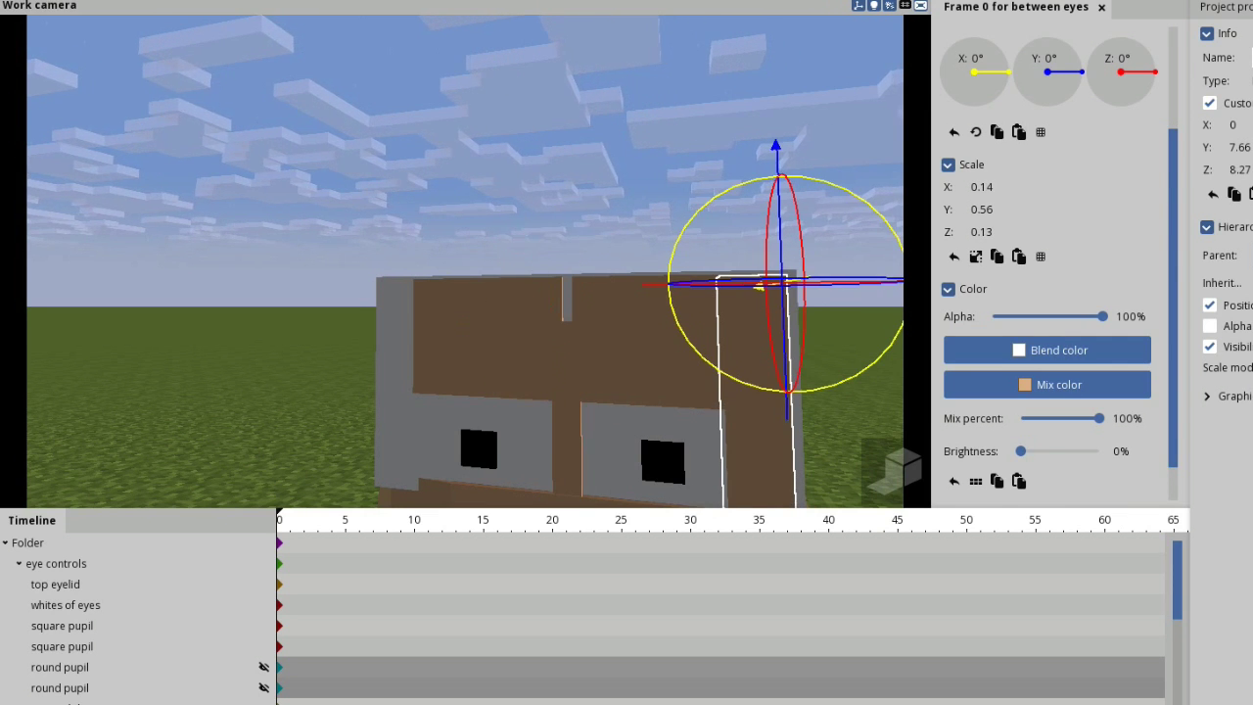
{"action": "left_click_drag", "start_coordinate": [982, 232], "coordinate": [987, 232]}
{"action": "left_click_drag", "start_coordinate": [490, 225], "coordinate": [561, 245]}
{"action": "left_click", "coordinate": [1251, 58]}
{"action": "type", "text": "left side of eyes"}
- Duplicate the left side of eyes piece, move the copy to the opposite edge, and rename it right side of eyes
{"action": "key", "text": "ctrl+d"}
{"action": "left_click_drag", "start_coordinate": [881, 284], "coordinate": [528, 286]}
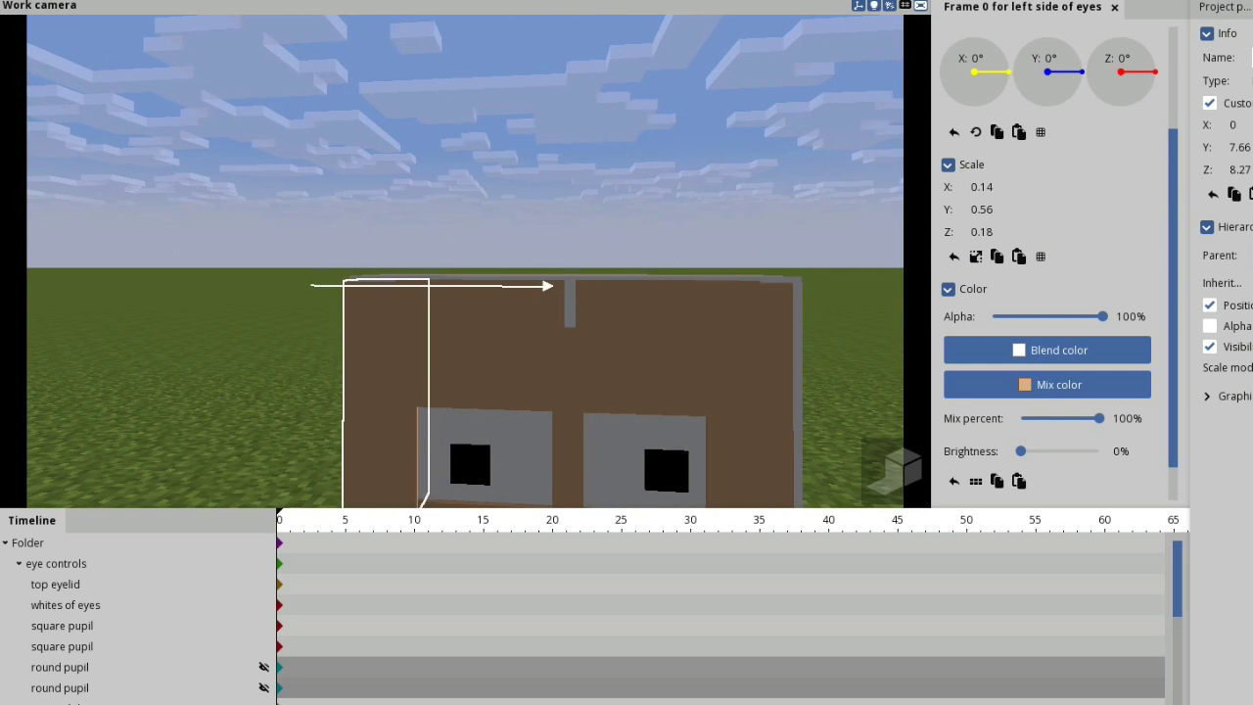
{"action": "double_click", "coordinate": [1252, 58]}
{"action": "key", "text": "BackSpace"}
{"action": "type", "text": "right"}
- Reduce the right side piece's rotation point Z and nudge the opposite side piece outward
{"action": "left_click_drag", "start_coordinate": [549, 225], "coordinate": [558, 367]}
{"action": "left_click_drag", "start_coordinate": [1240, 169], "coordinate": [1077, 170]}
{"action": "left_click_drag", "start_coordinate": [558, 281], "coordinate": [524, 132]}
{"action": "right_click_drag", "start_coordinate": [529, 235], "coordinate": [627, 343]}
{"action": "left_click_drag", "start_coordinate": [587, 274], "coordinate": [549, 250]}
{"action": "left_click", "coordinate": [651, 176]}
{"action": "left_click_drag", "start_coordinate": [651, 195], "coordinate": [676, 333]}
{"action": "left_click_drag", "start_coordinate": [833, 47], "coordinate": [846, 47]}
{"action": "left_click_drag", "start_coordinate": [764, 196], "coordinate": [741, 98]}
- Select both square pupils, lower them to the bottom of the eye openings, and shift them sideways together
{"action": "left_click", "coordinate": [554, 259]}
{"action": "left_click", "coordinate": [267, 265], "text": "shift"}
{"action": "left_click_drag", "start_coordinate": [277, 186], "coordinate": [277, 212]}
{"action": "left_click_drag", "start_coordinate": [382, 316], "coordinate": [412, 317]}
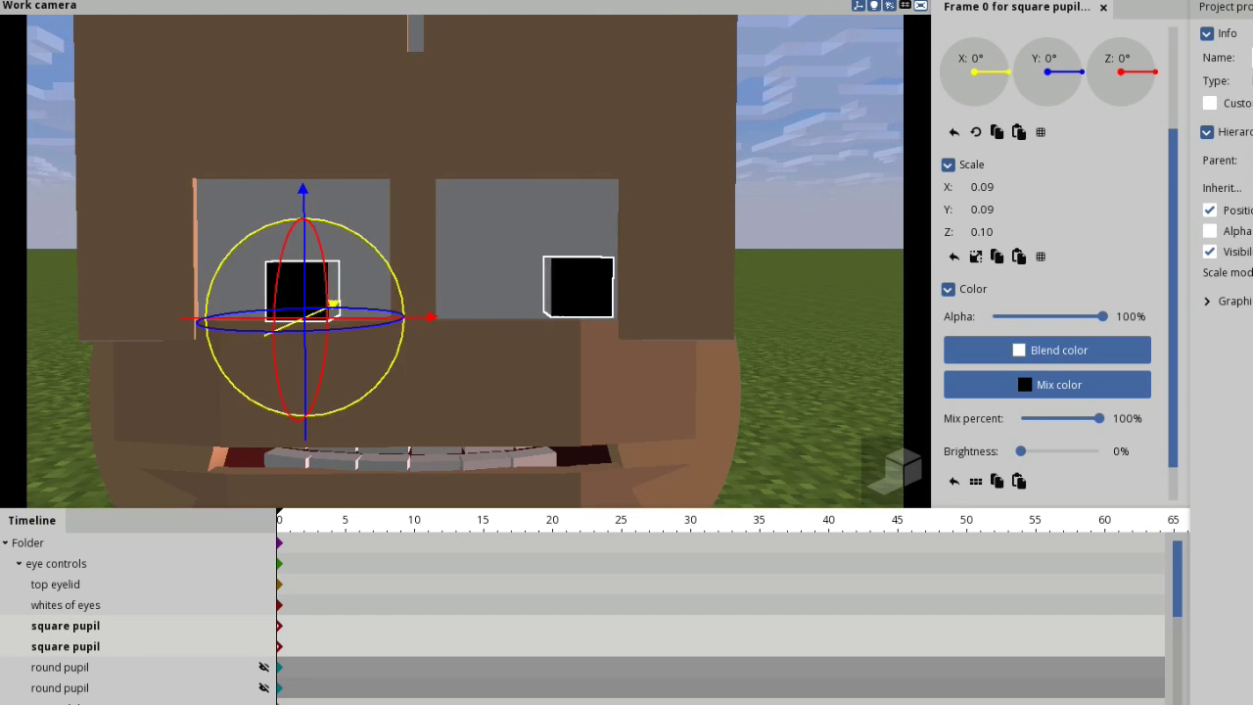
- Center the viewer's-right square pupil in its eye and lower it slightly onto the top lip
{"action": "left_click", "coordinate": [490, 289]}
{"action": "left_click", "coordinate": [583, 288]}
{"action": "left_click_drag", "start_coordinate": [685, 314], "coordinate": [637, 313]}
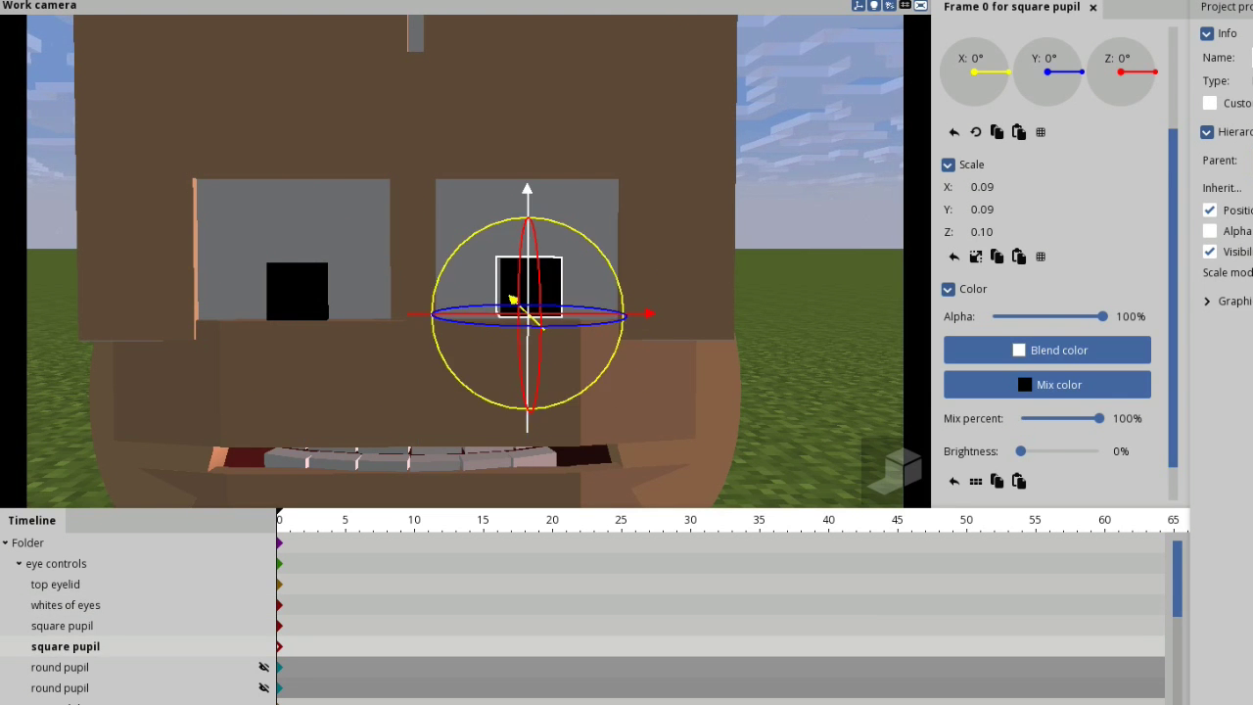
{"action": "left_click_drag", "start_coordinate": [529, 195], "coordinate": [529, 200]}
{"action": "left_click", "coordinate": [784, 216]}
- Hide both square pupils and show both round pupils
{"action": "scroll", "coordinate": [595, 262], "scroll_direction": "down", "scroll_amount": 5}
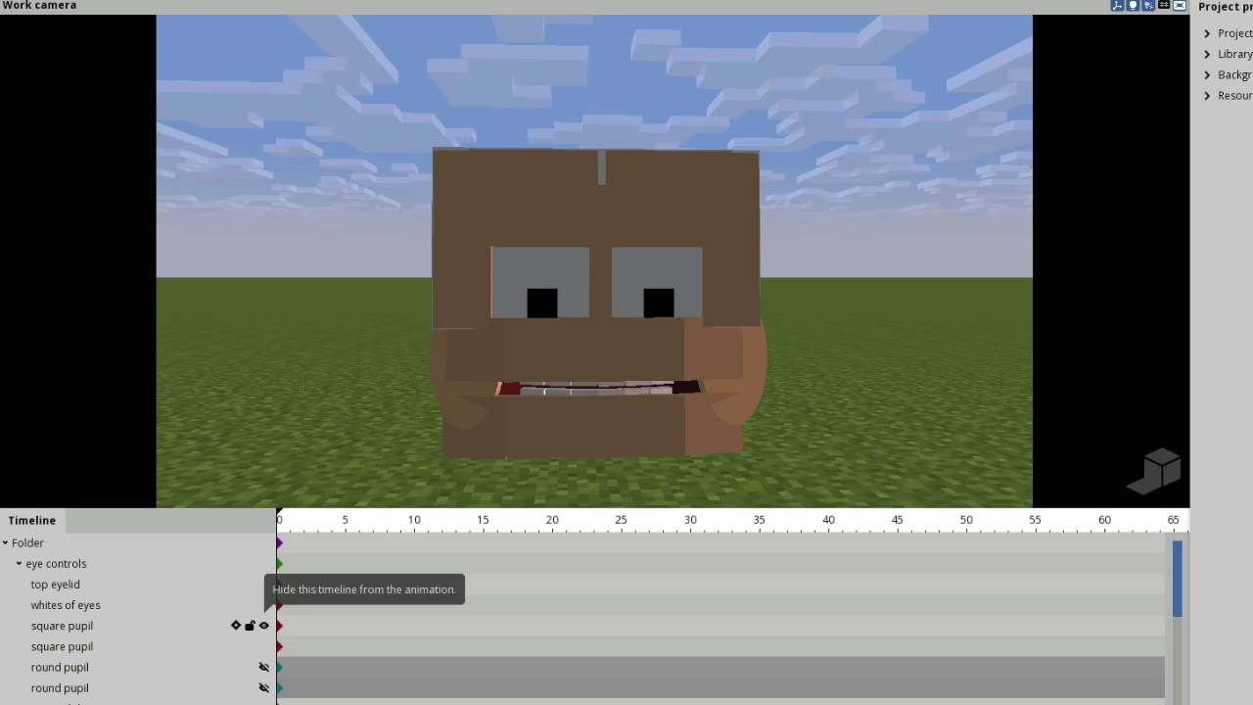
{"action": "left_click", "coordinate": [263, 625]}
{"action": "left_click", "coordinate": [264, 647]}
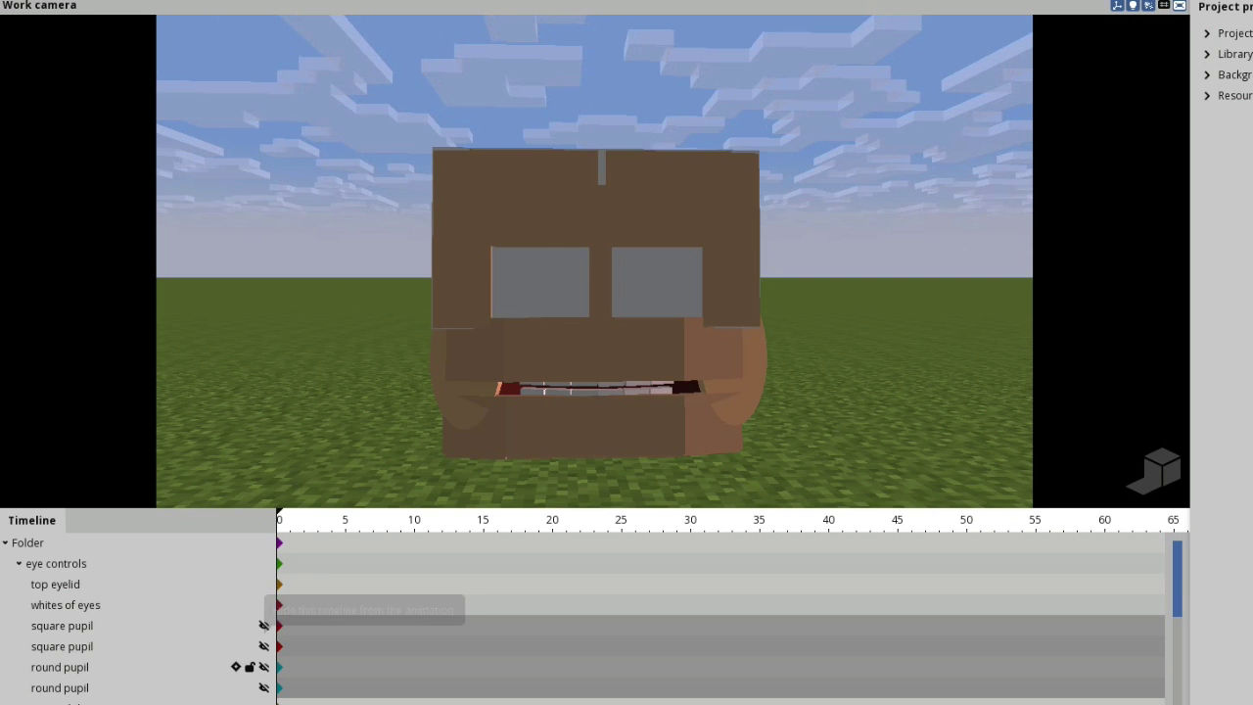
{"action": "left_click", "coordinate": [263, 667]}
{"action": "left_click", "coordinate": [264, 687]}
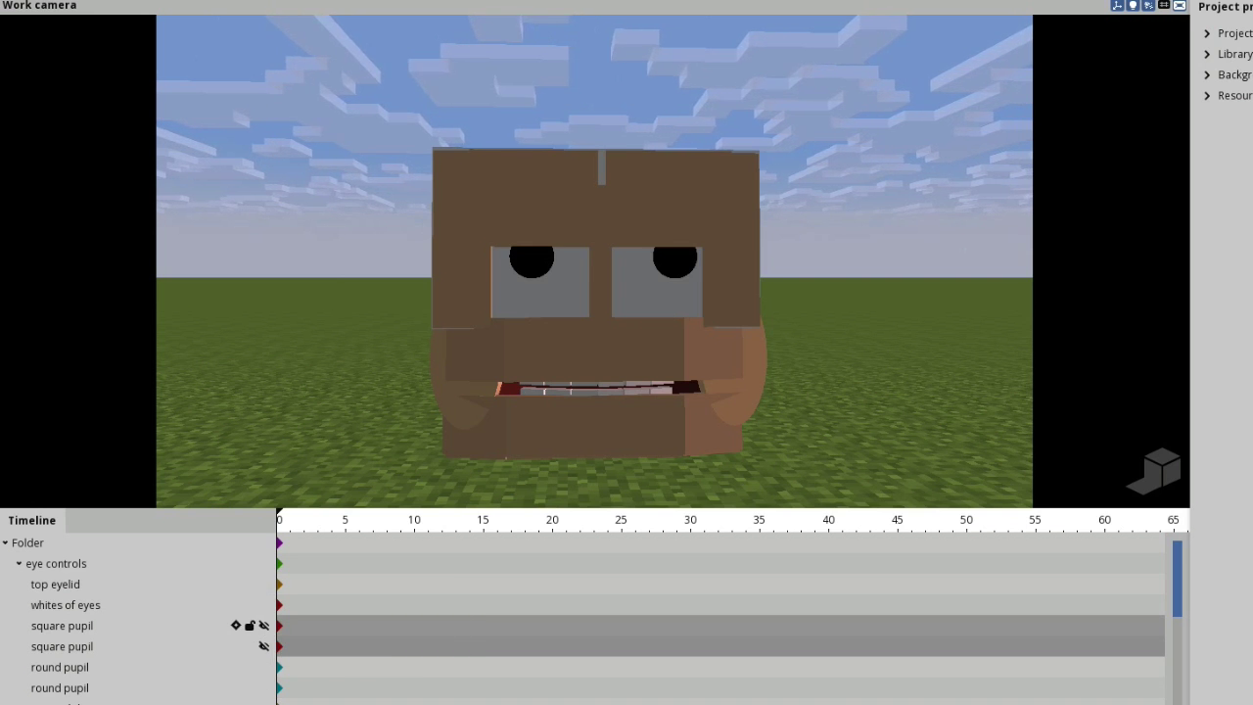
- Lower the viewer's-left round pupil to the bottom of its eye opening and shift it toward the nose
{"action": "left_click", "coordinate": [146, 667]}
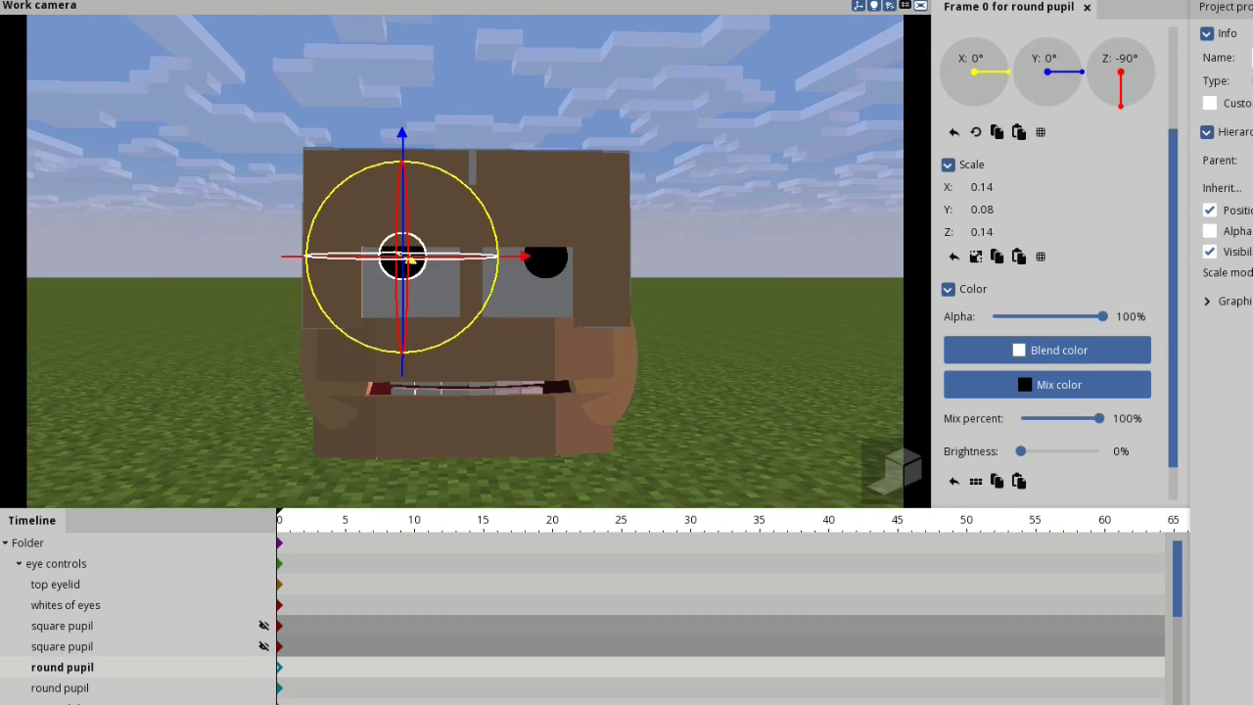
{"action": "left_click_drag", "start_coordinate": [407, 259], "coordinate": [406, 299]}
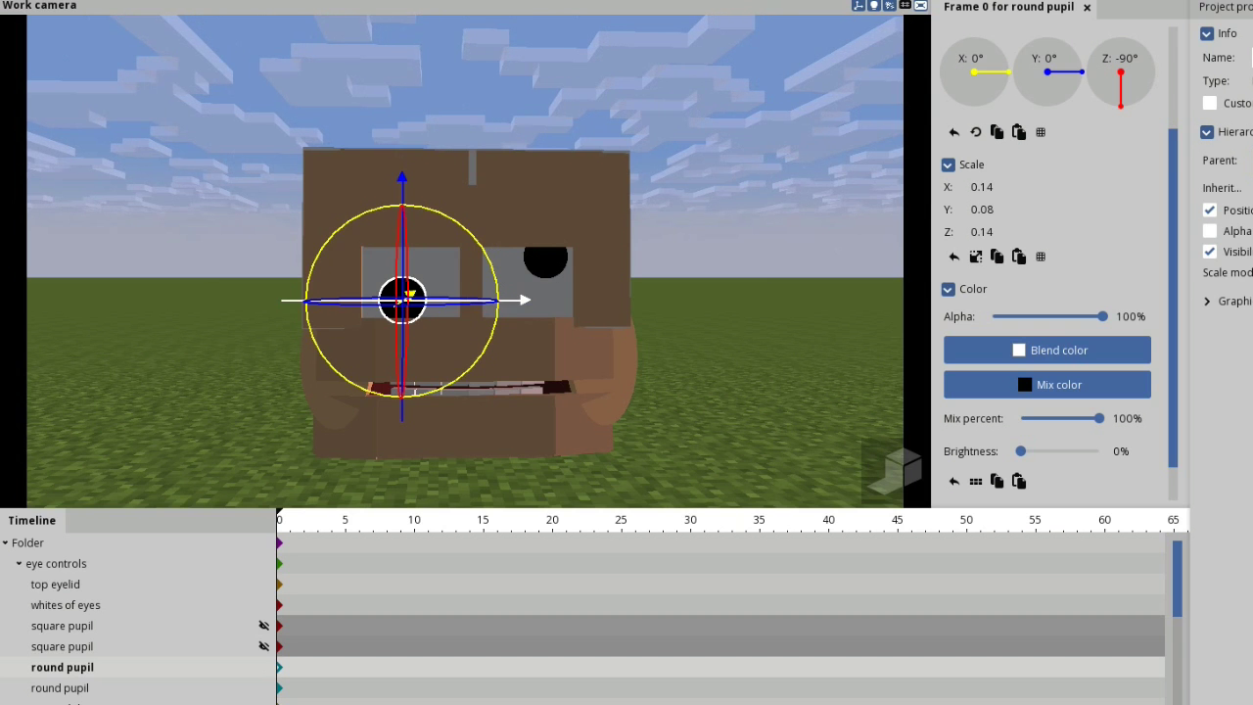
{"action": "mouse_move", "coordinate": [514, 300]}
{"action": "left_mouse_down"}
{"action": "mouse_move", "coordinate": [553, 300]}
{"action": "mouse_move", "coordinate": [533, 300]}
{"action": "left_mouse_up"}
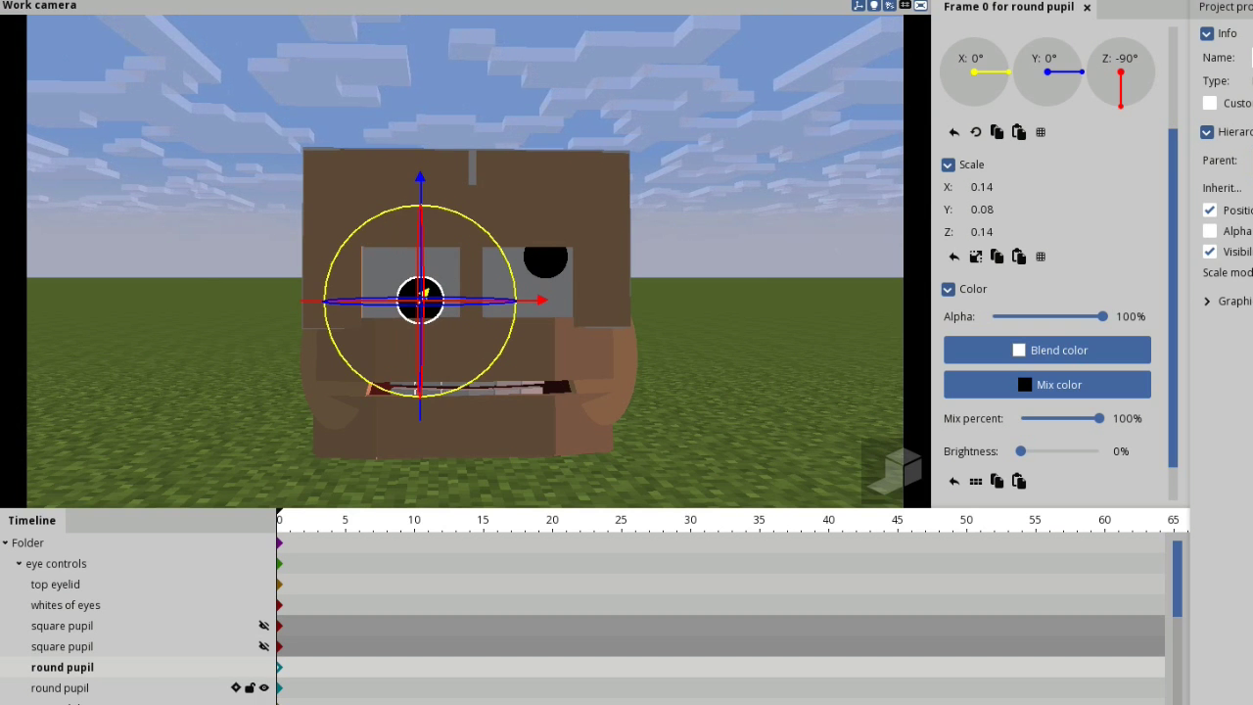
- Lower the viewer's-right round pupil to match the other one and shift it inward to the middle of its eye
{"action": "left_click", "coordinate": [63, 688]}
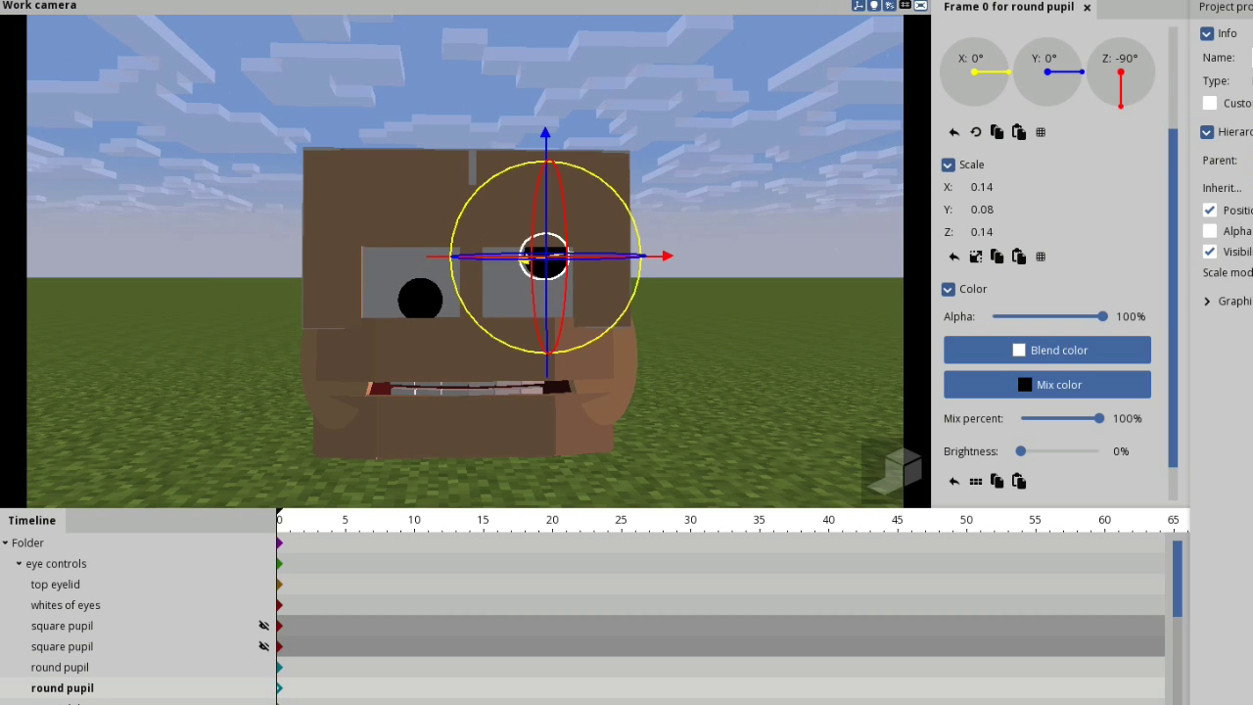
{"action": "left_click_drag", "start_coordinate": [546, 139], "coordinate": [545, 179]}
{"action": "left_click_drag", "start_coordinate": [654, 297], "coordinate": [653, 296]}
{"action": "left_click_drag", "start_coordinate": [525, 293], "coordinate": [502, 292]}
{"action": "left_click_drag", "start_coordinate": [521, 186], "coordinate": [521, 188]}
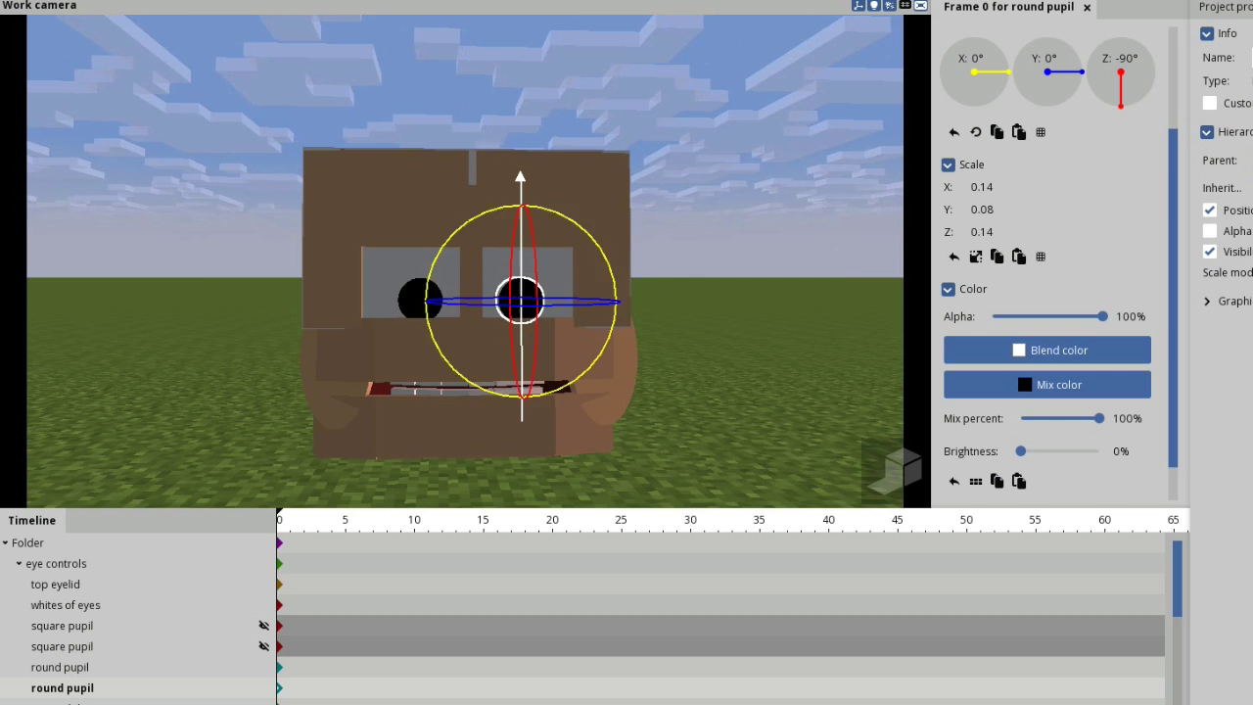
{"action": "left_click_drag", "start_coordinate": [636, 299], "coordinate": [648, 300]}
- Nudge the viewer's-left round pupil slightly down and outward, then deselect it
{"action": "left_click", "coordinate": [420, 299]}
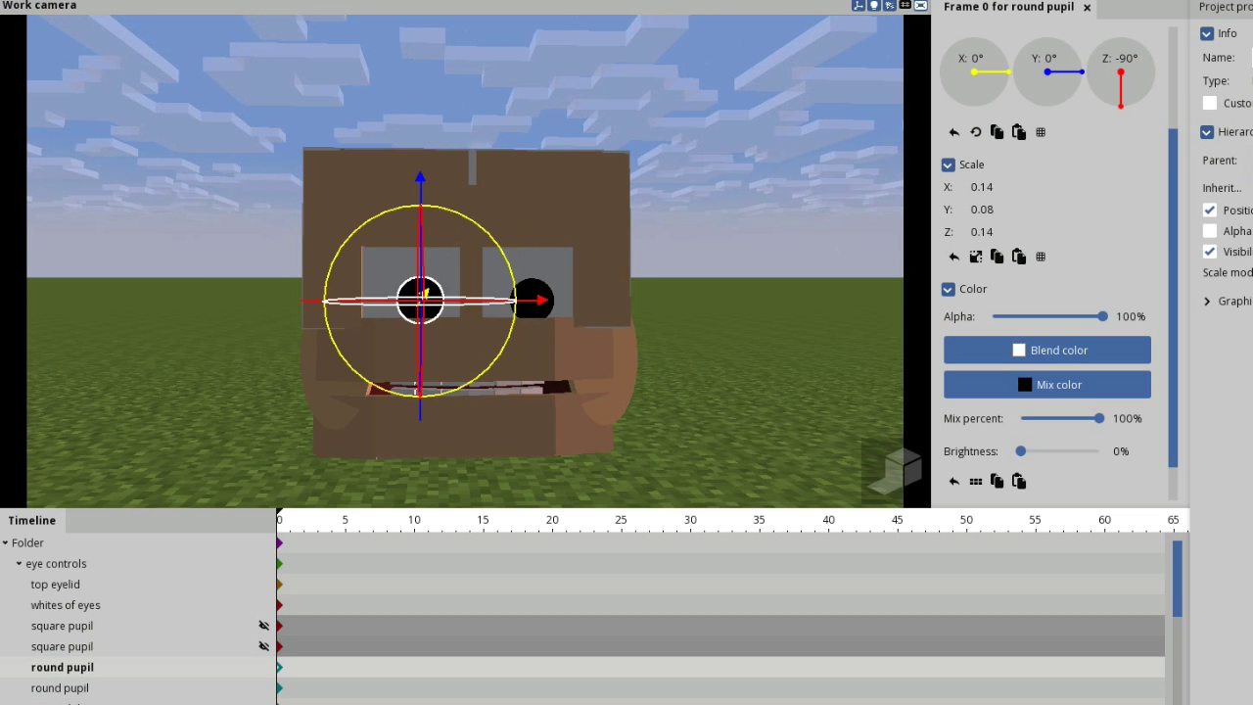
{"action": "left_click_drag", "start_coordinate": [420, 181], "coordinate": [420, 179]}
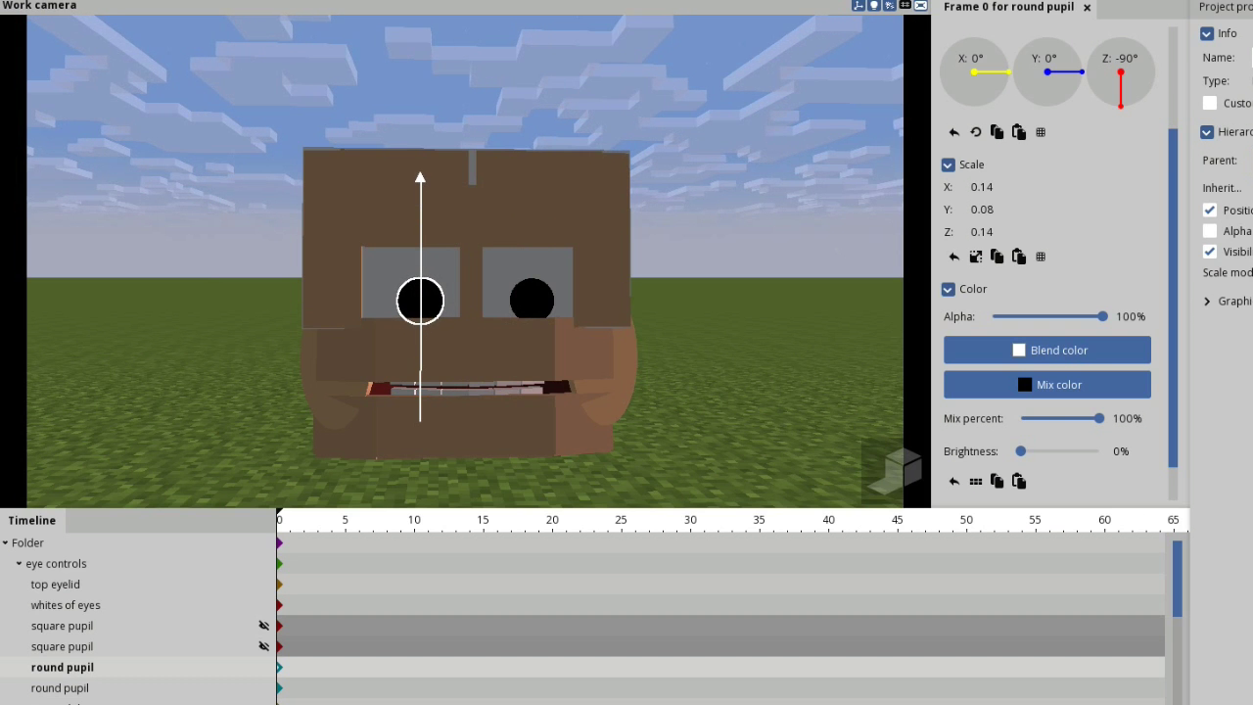
{"action": "left_click_drag", "start_coordinate": [542, 302], "coordinate": [533, 302]}
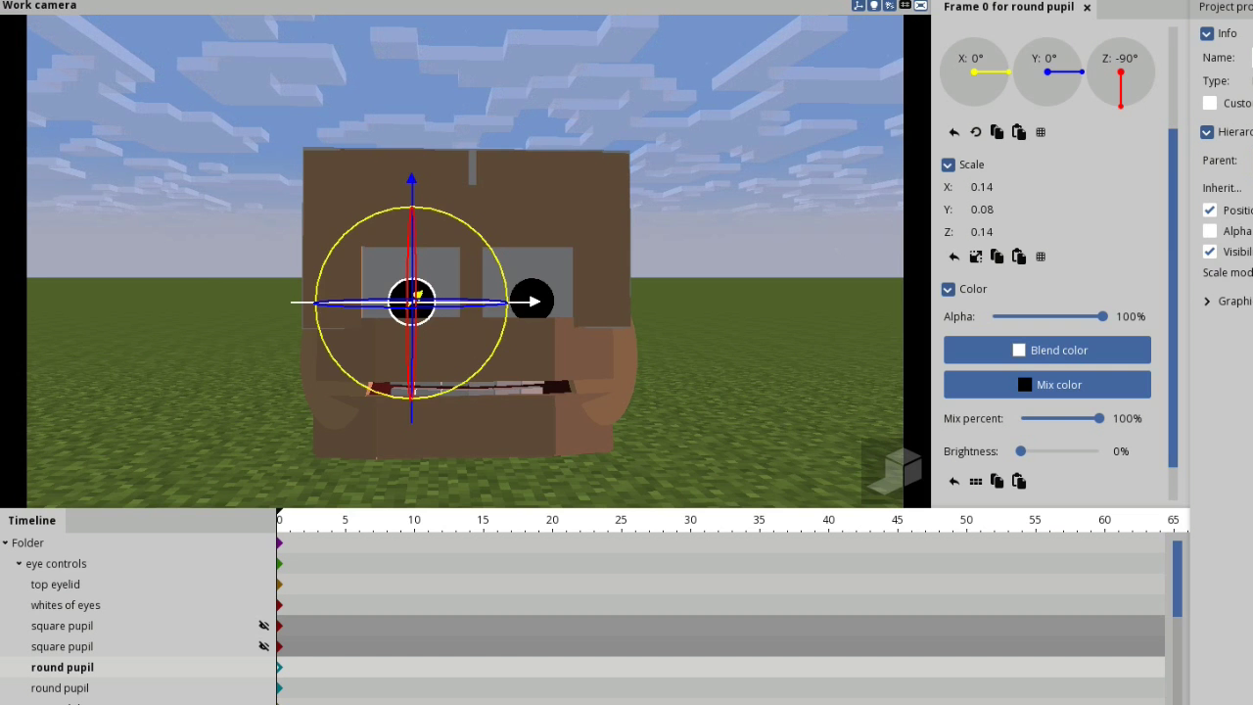
{"action": "left_click", "coordinate": [720, 303]}
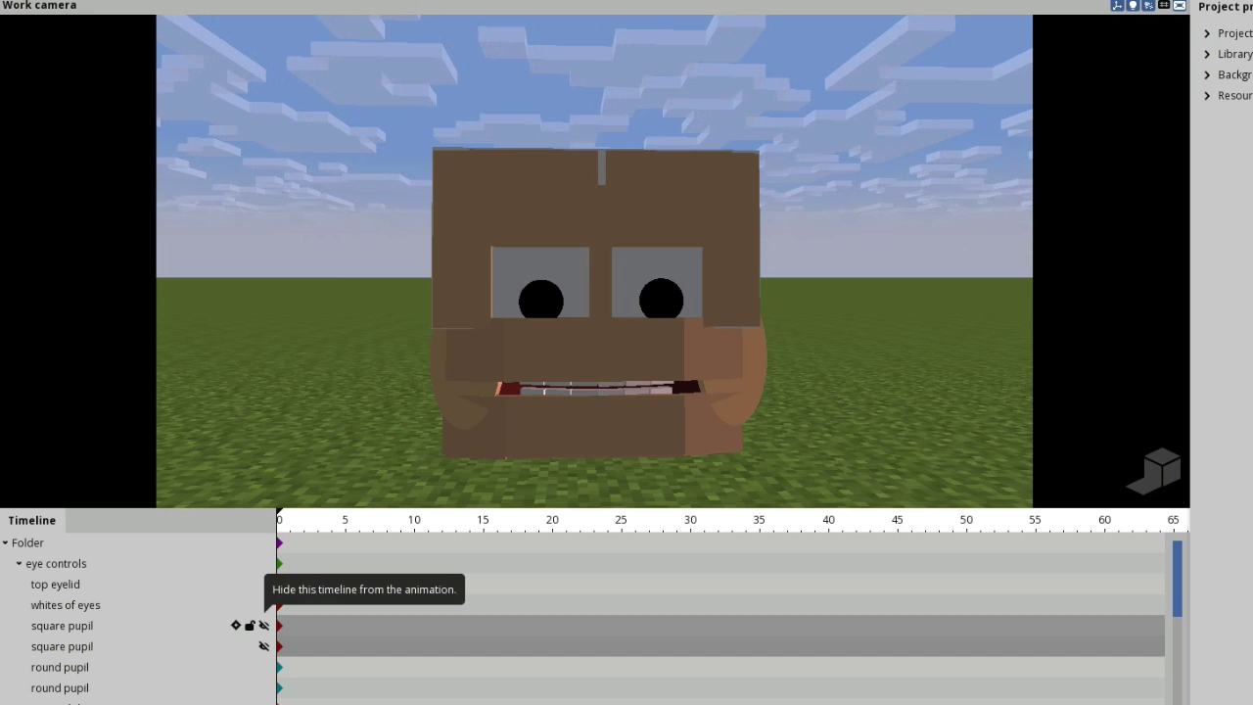
- Show both square pupils and hide both round pupils
{"action": "left_click", "coordinate": [263, 626]}
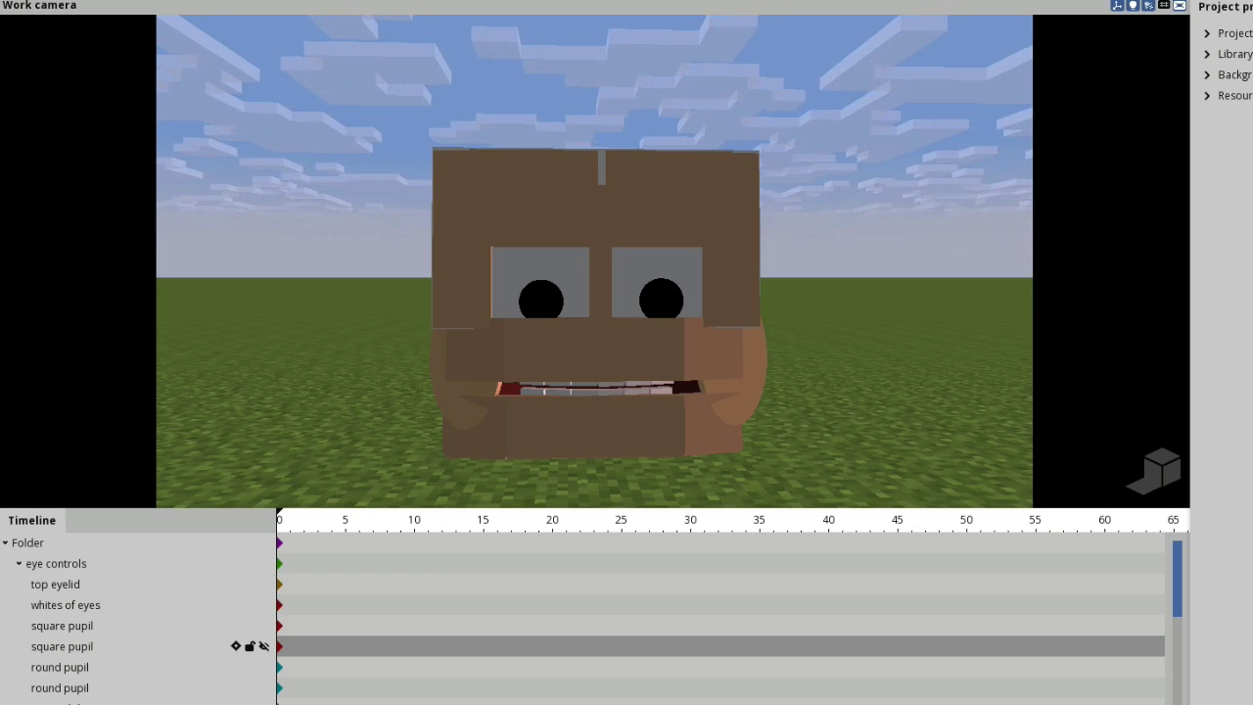
{"action": "left_click", "coordinate": [263, 646]}
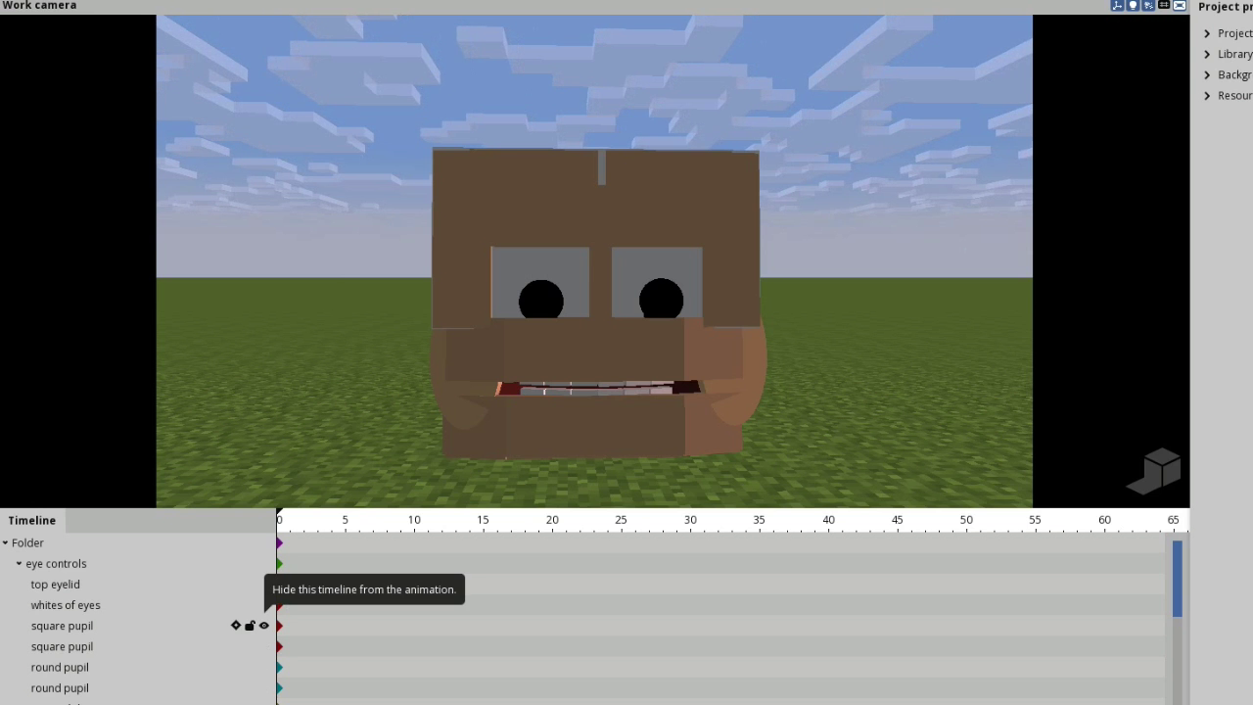
{"action": "left_click", "coordinate": [264, 626]}
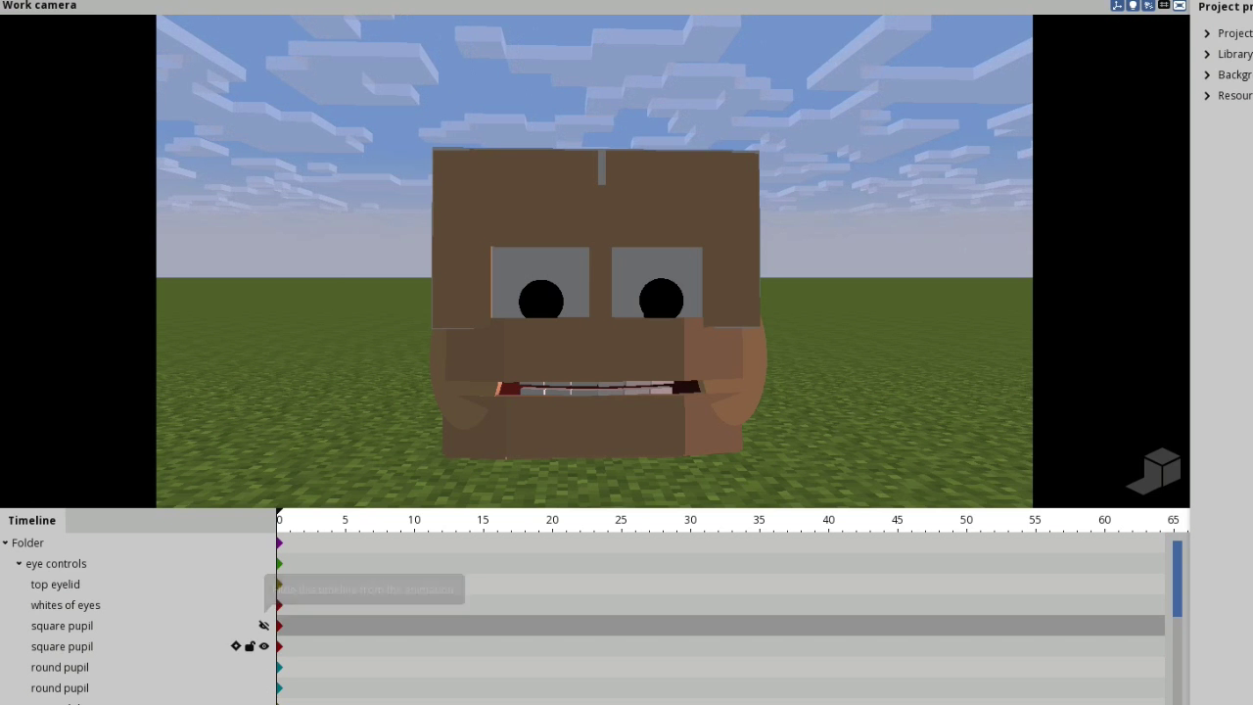
{"action": "left_click", "coordinate": [264, 626]}
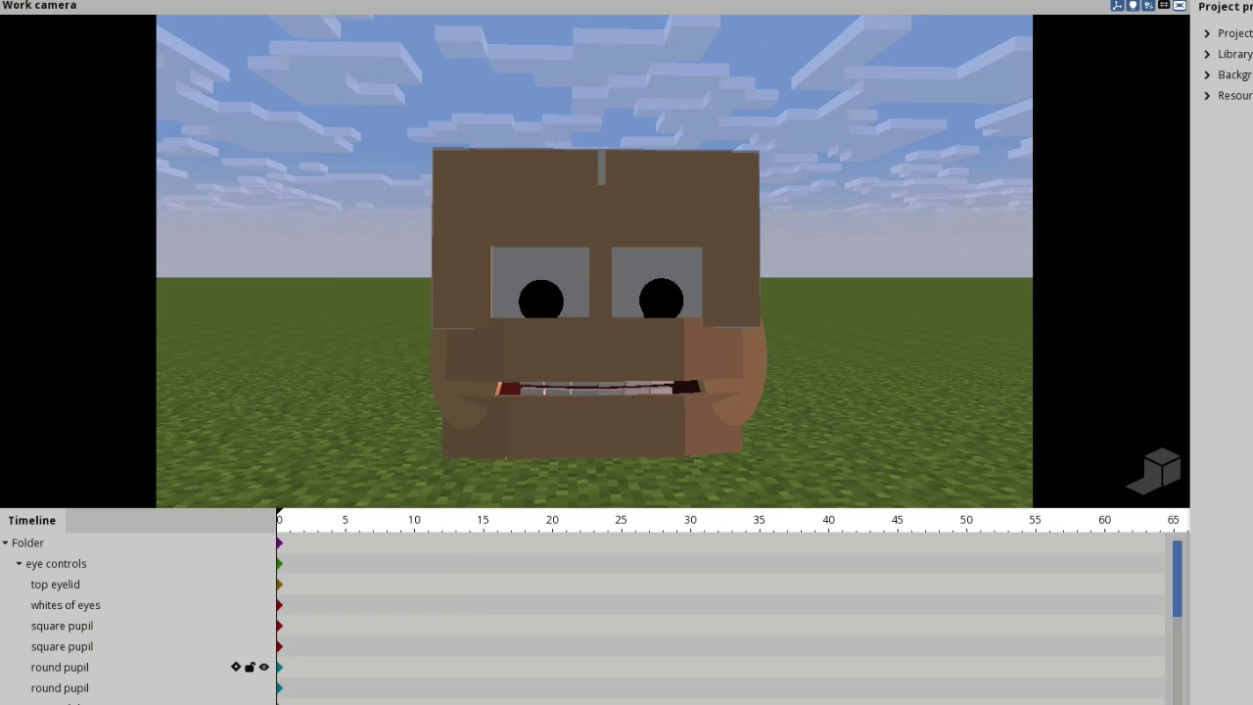
{"action": "left_click", "coordinate": [263, 667]}
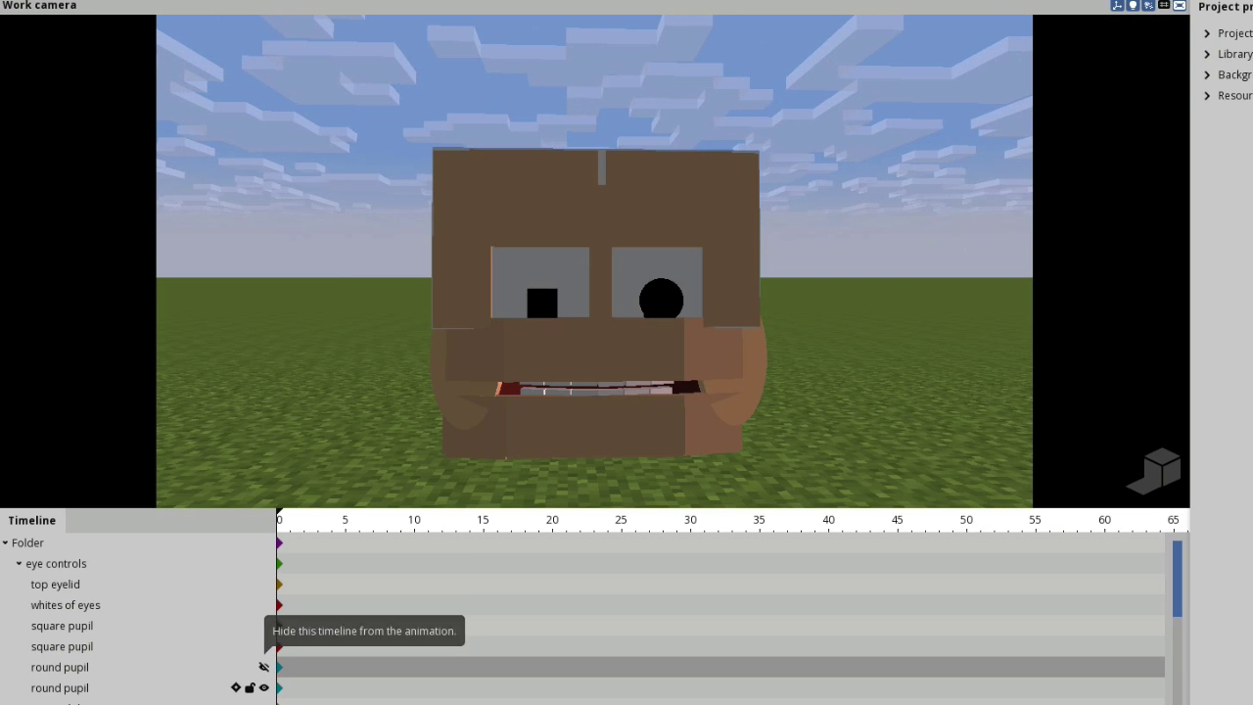
{"action": "left_click", "coordinate": [263, 687]}
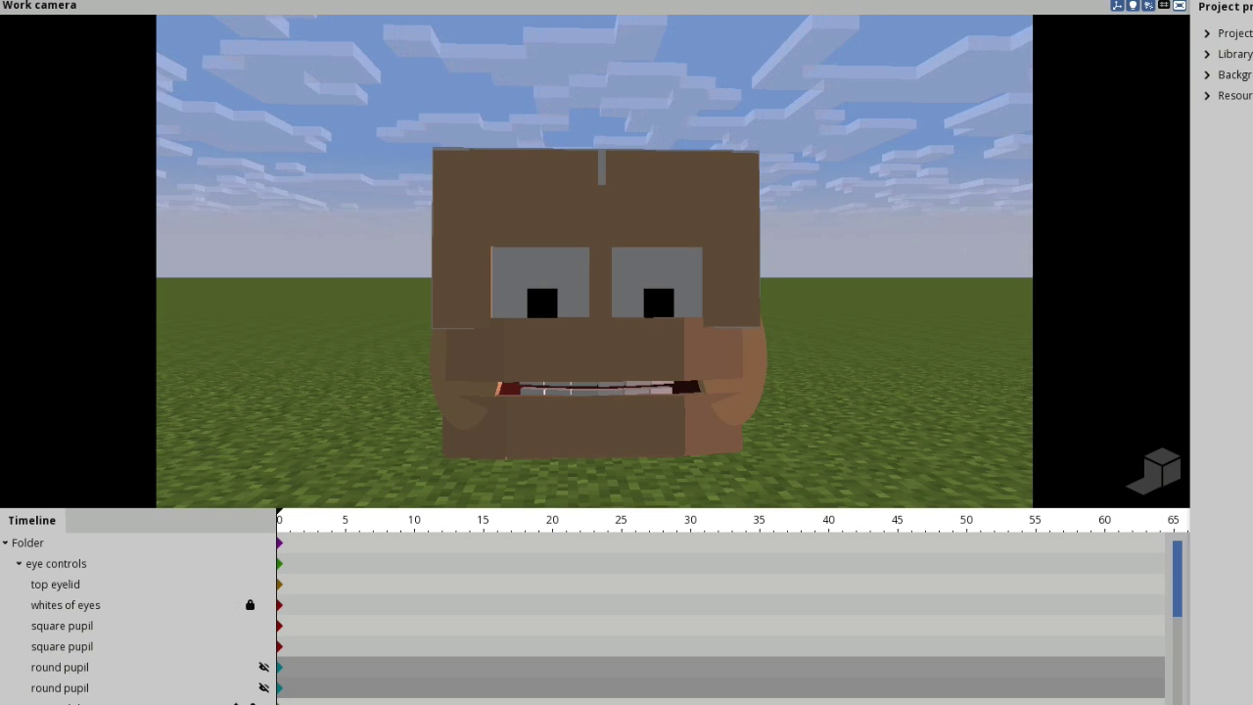
- Place the second top eyelid directly below the first in the object list and set both eyelids' Y scale to 0.33
{"action": "left_click", "coordinate": [668, 200]}
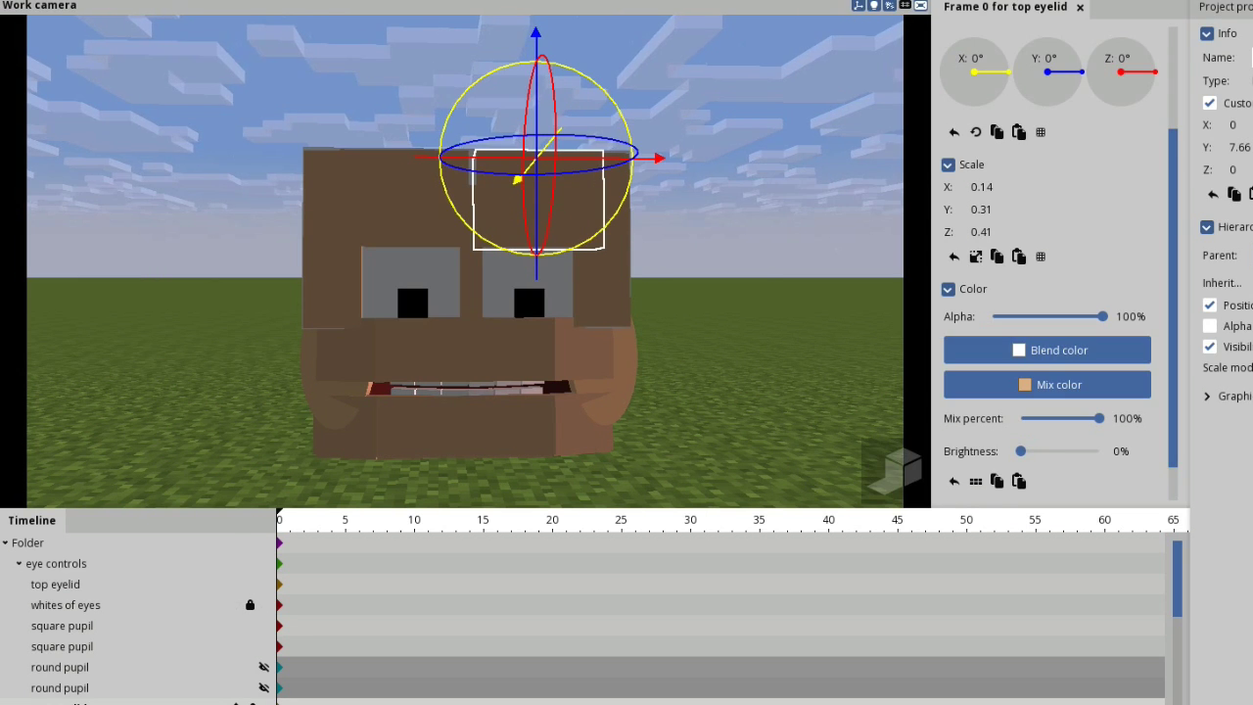
{"action": "left_click_drag", "start_coordinate": [58, 701], "coordinate": [69, 597]}
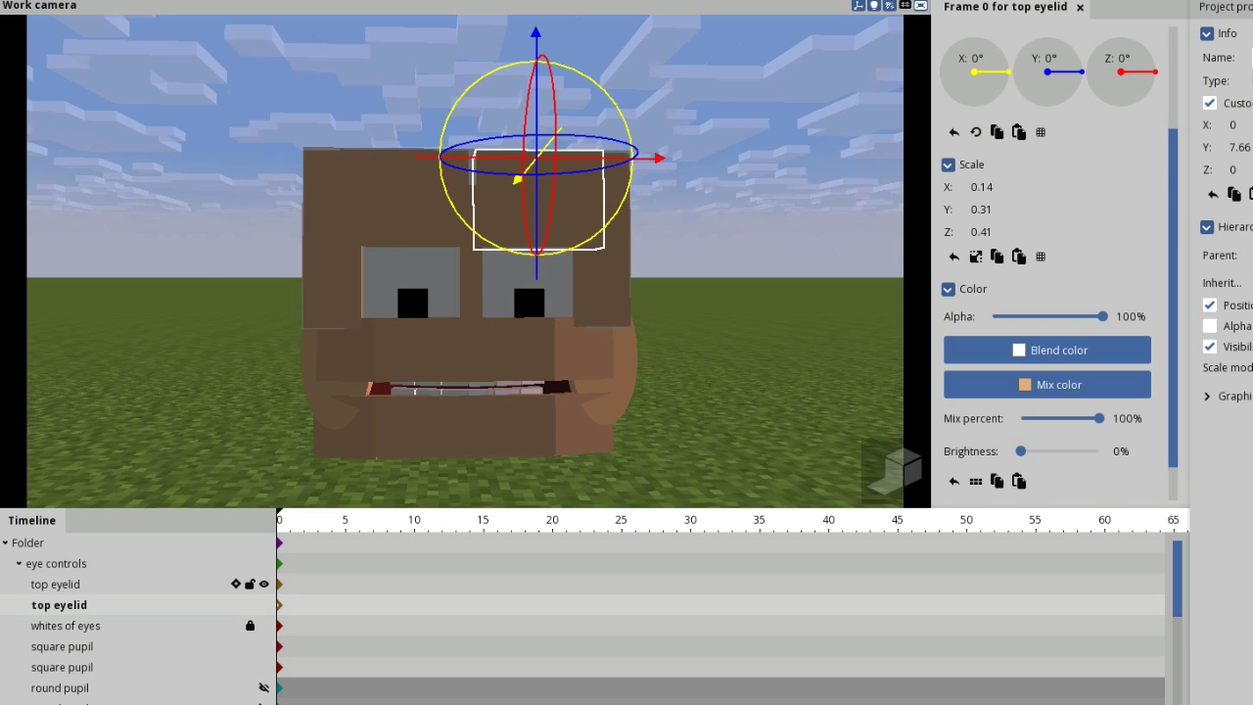
{"action": "left_click", "coordinate": [69, 584], "text": "shift"}
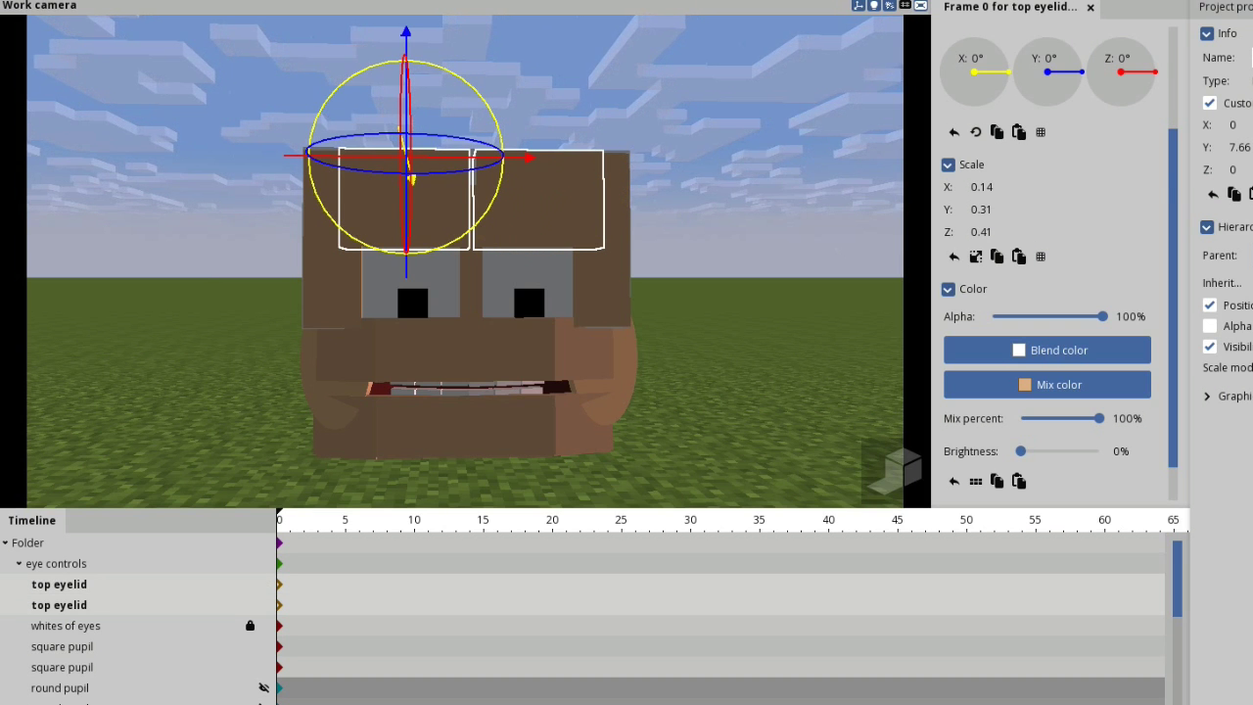
{"action": "left_click_drag", "start_coordinate": [982, 210], "coordinate": [987, 209]}
{"action": "mouse_move", "coordinate": [982, 210]}
{"action": "left_mouse_down"}
{"action": "mouse_move", "coordinate": [928, 209]}
{"action": "mouse_move", "coordinate": [971, 208]}
{"action": "mouse_move", "coordinate": [958, 208]}
{"action": "left_mouse_up"}
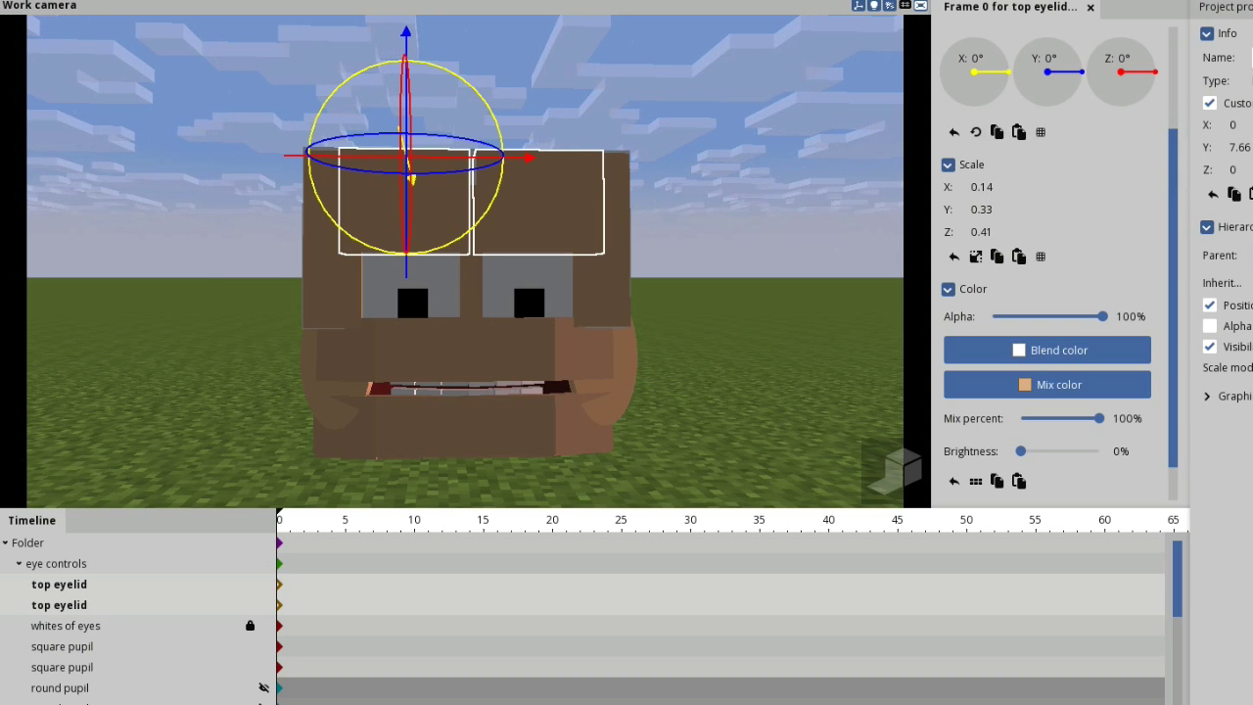
- Try stretching both eye side pieces along Y, undo it, and set their Z scale to 0.28
{"action": "left_click", "coordinate": [604, 279]}
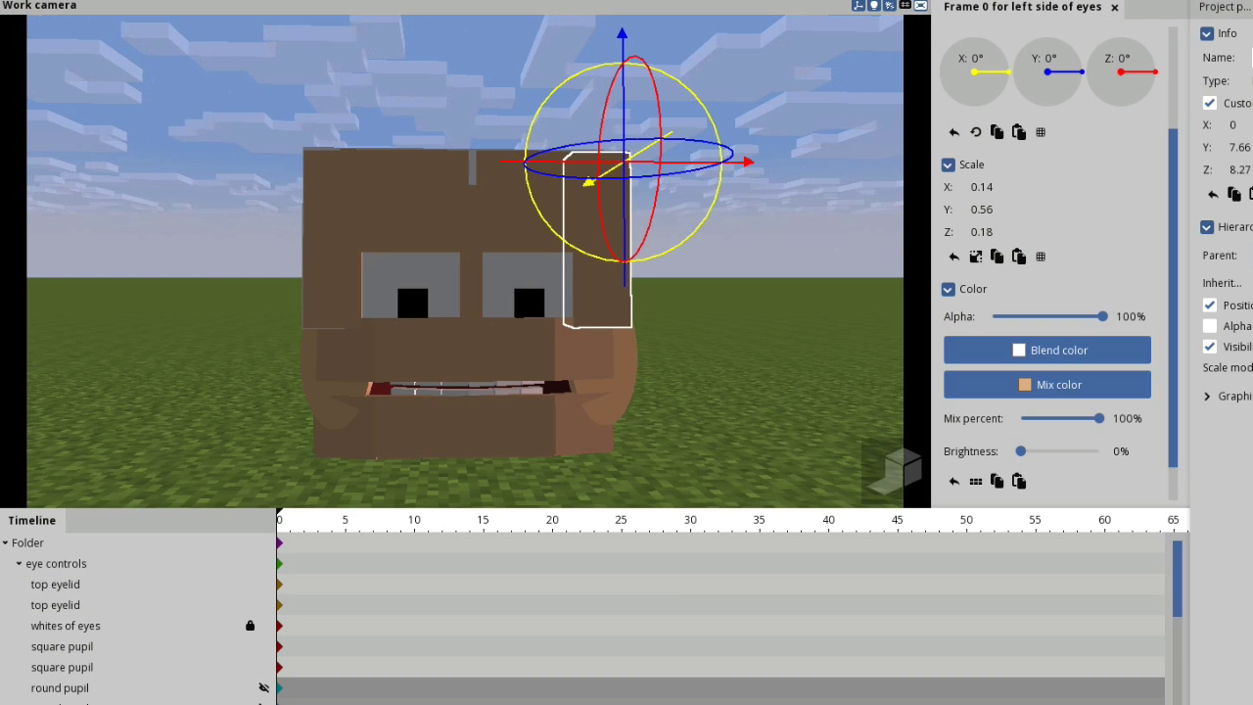
{"action": "left_click", "coordinate": [333, 265], "text": "shift"}
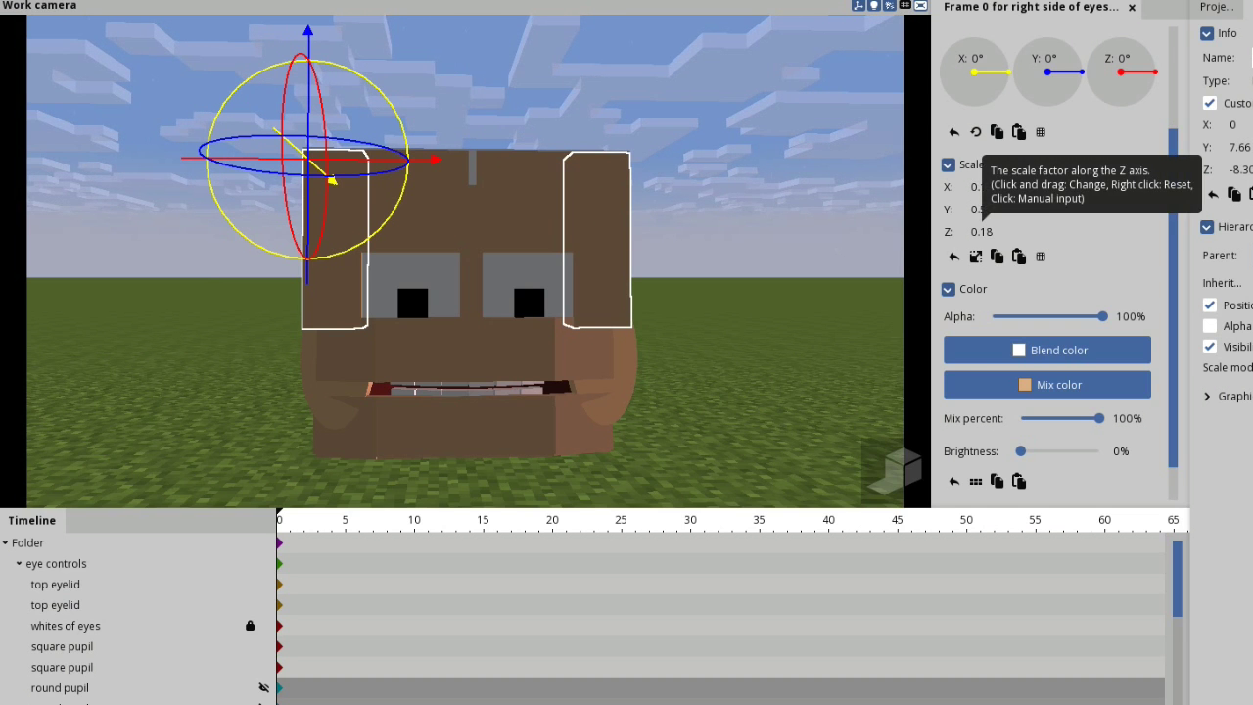
{"action": "mouse_move", "coordinate": [982, 210]}
{"action": "left_mouse_down"}
{"action": "mouse_move", "coordinate": [954, 209]}
{"action": "mouse_move", "coordinate": [999, 209]}
{"action": "left_mouse_up"}
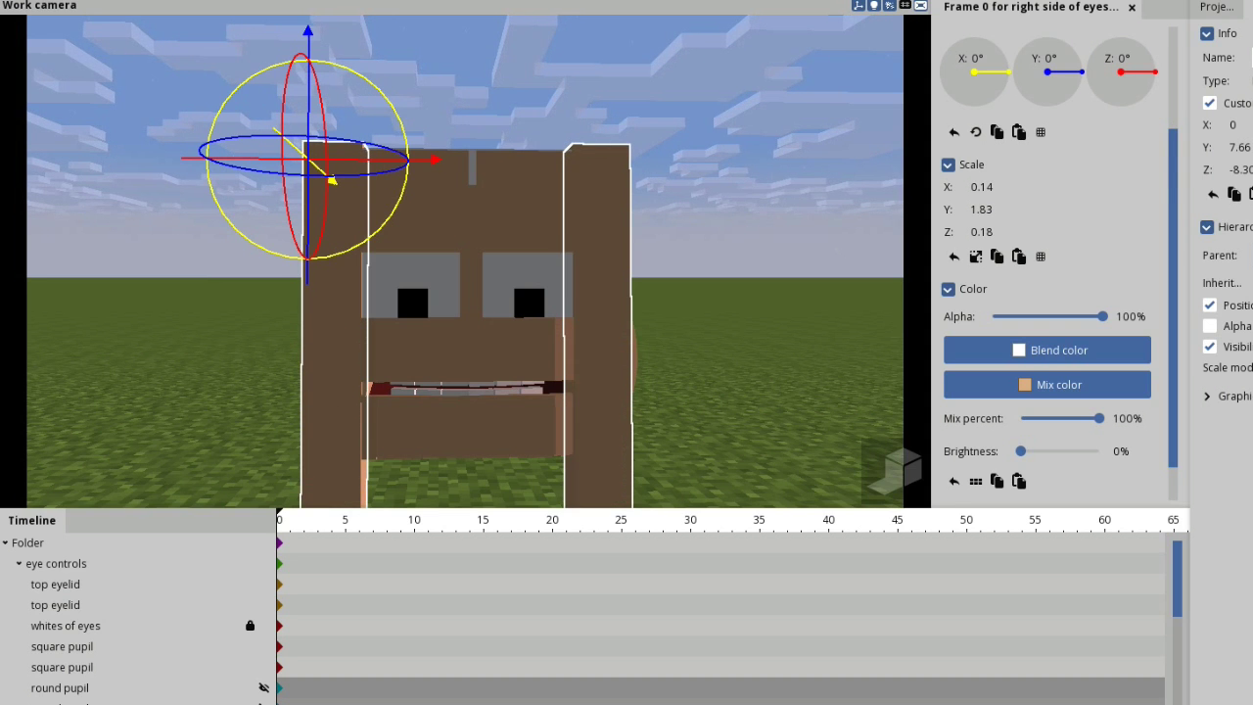
{"action": "key", "text": "ctrl+z"}
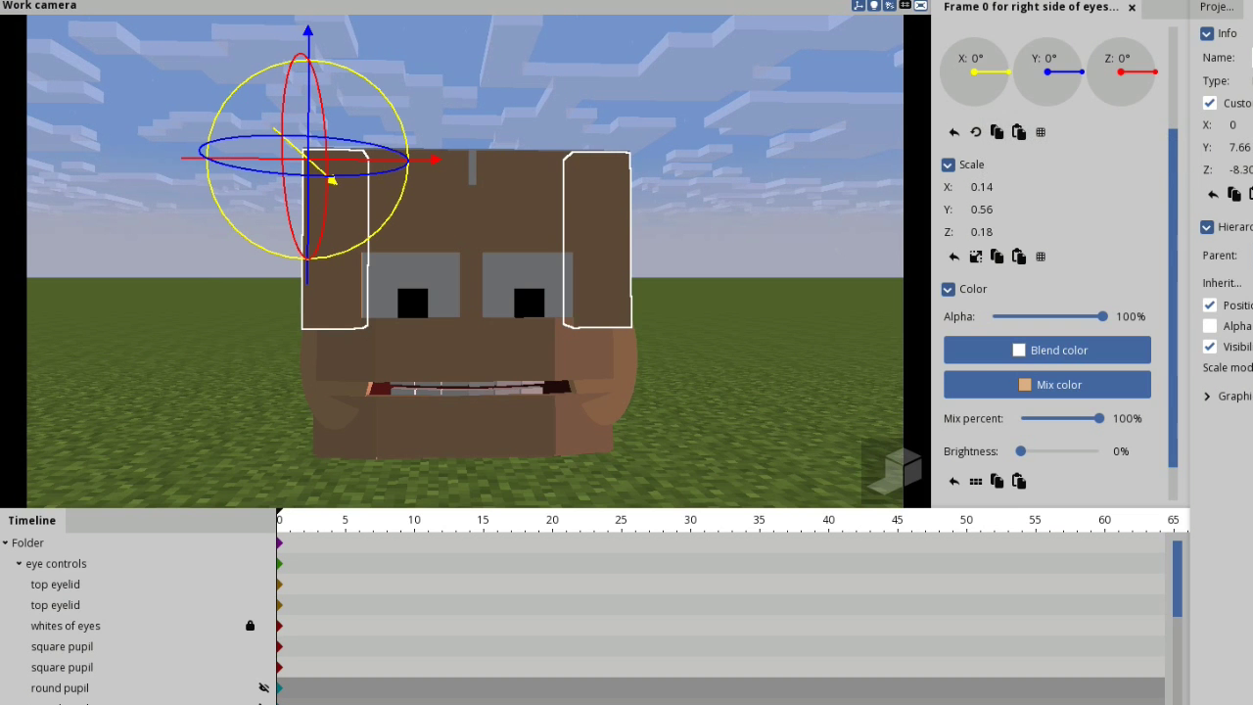
{"action": "left_click_drag", "start_coordinate": [982, 232], "coordinate": [1021, 231]}
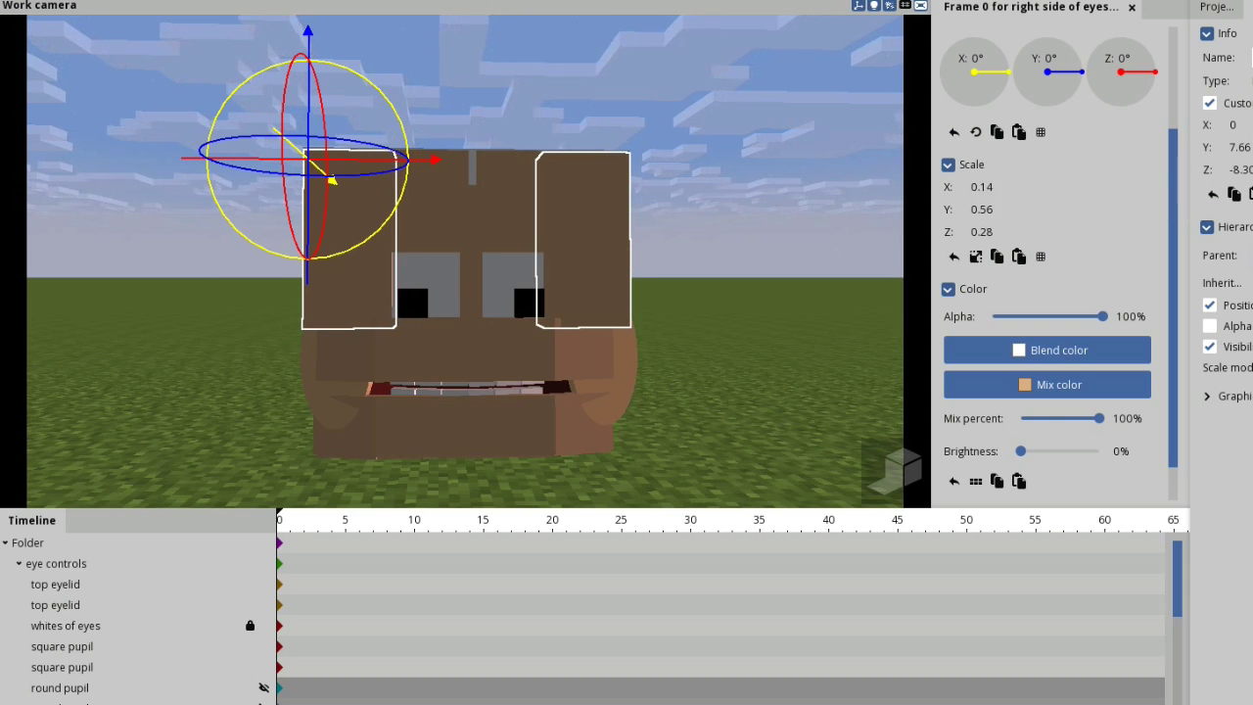
- Raise the piece between the eyes slightly and set its Z scale to 0.25
{"action": "left_click", "coordinate": [464, 207]}
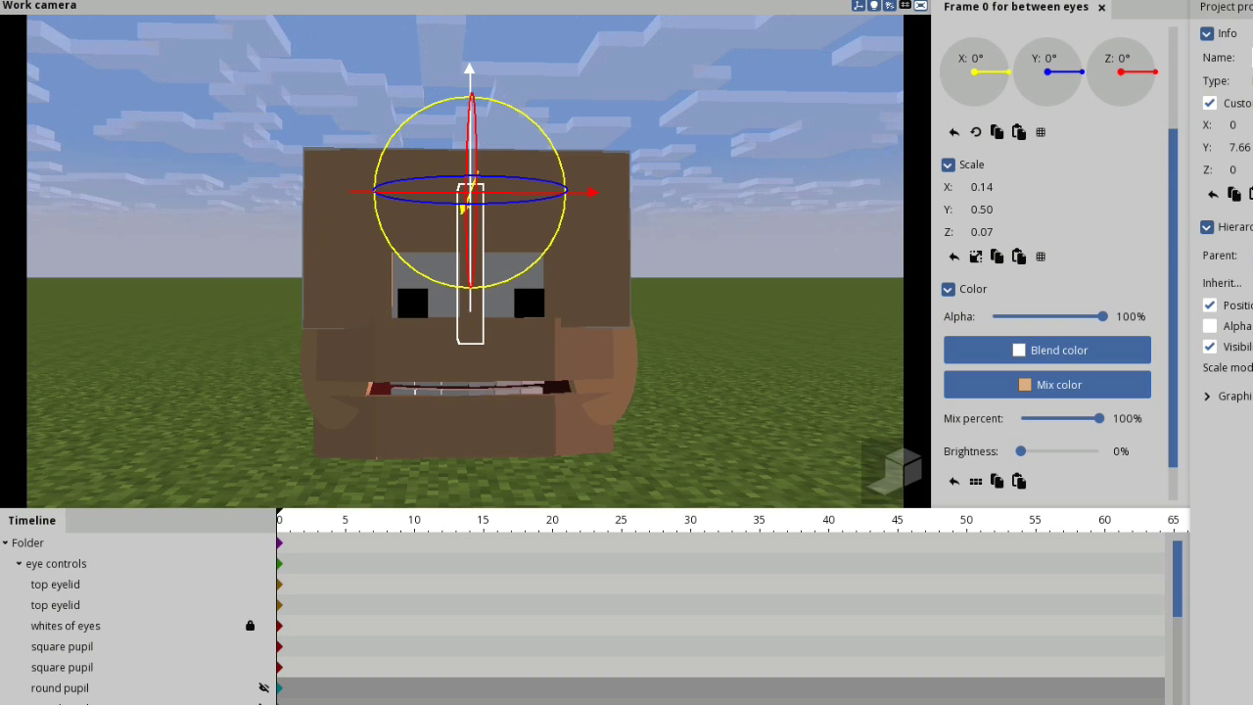
{"action": "left_click_drag", "start_coordinate": [470, 103], "coordinate": [469, 78]}
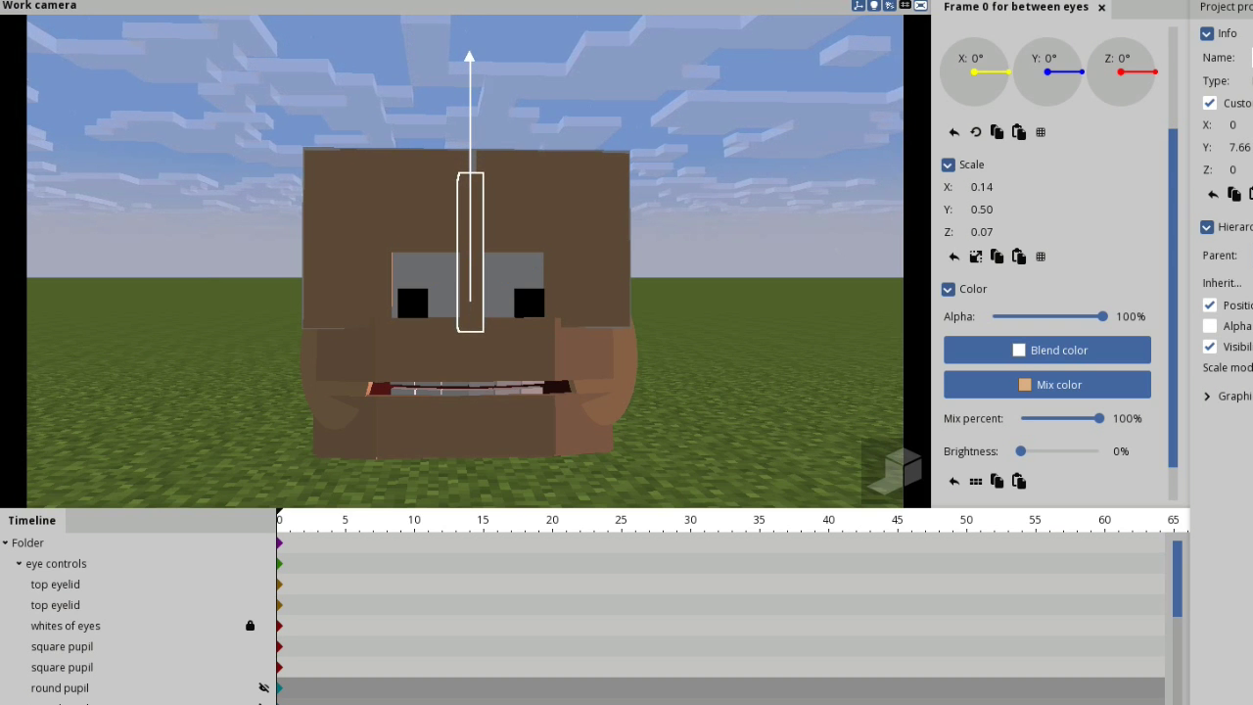
{"action": "key", "text": "e"}
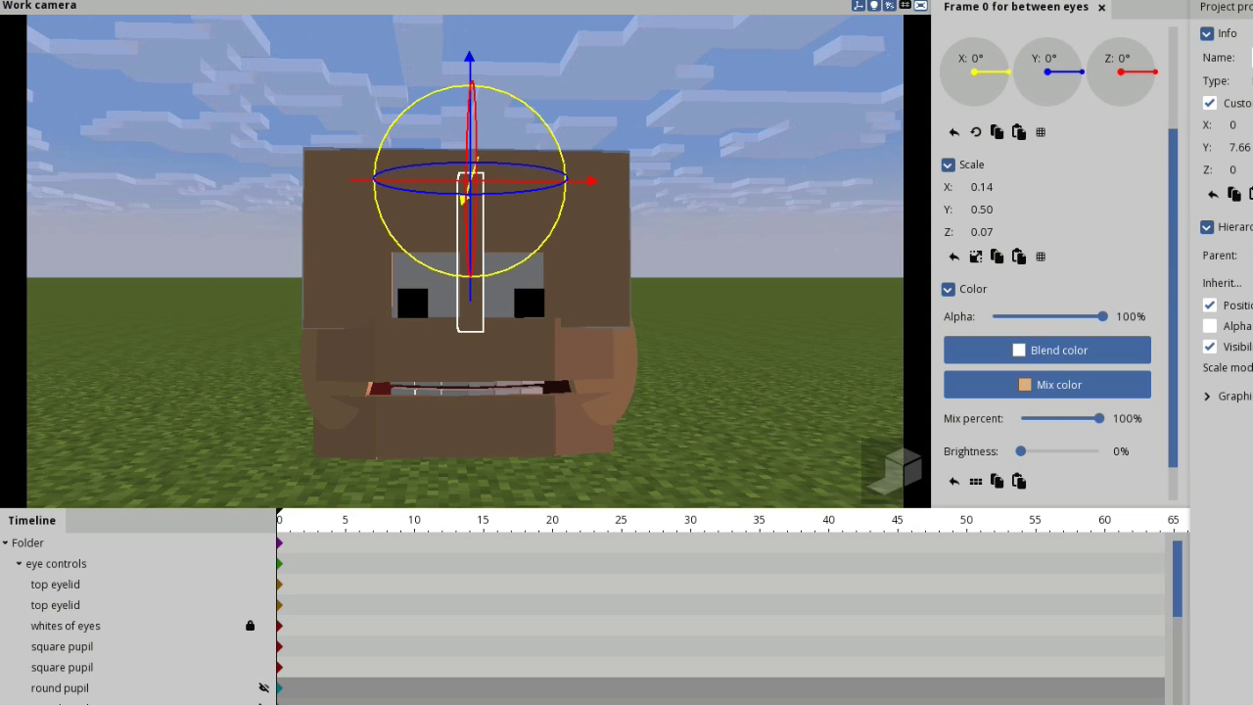
{"action": "left_click_drag", "start_coordinate": [982, 232], "coordinate": [1018, 233]}
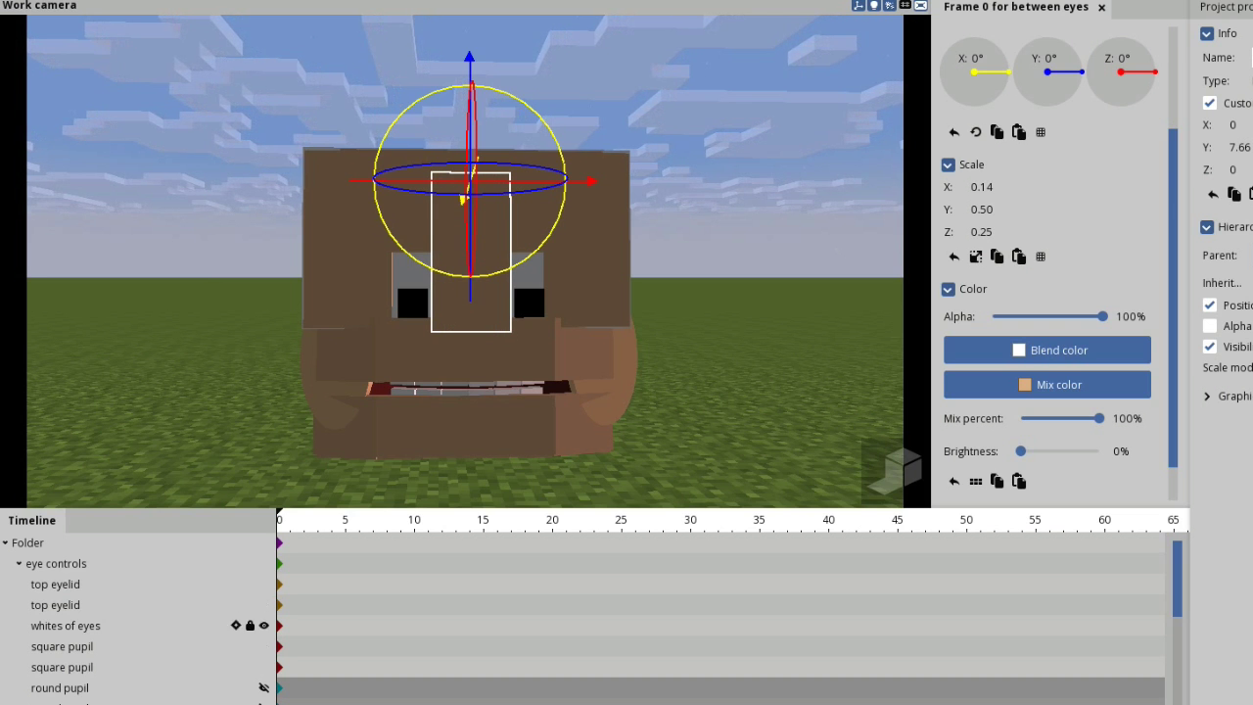
- Select both top eyelids and set their Y scale to 0.22
{"action": "left_click", "coordinate": [147, 583]}
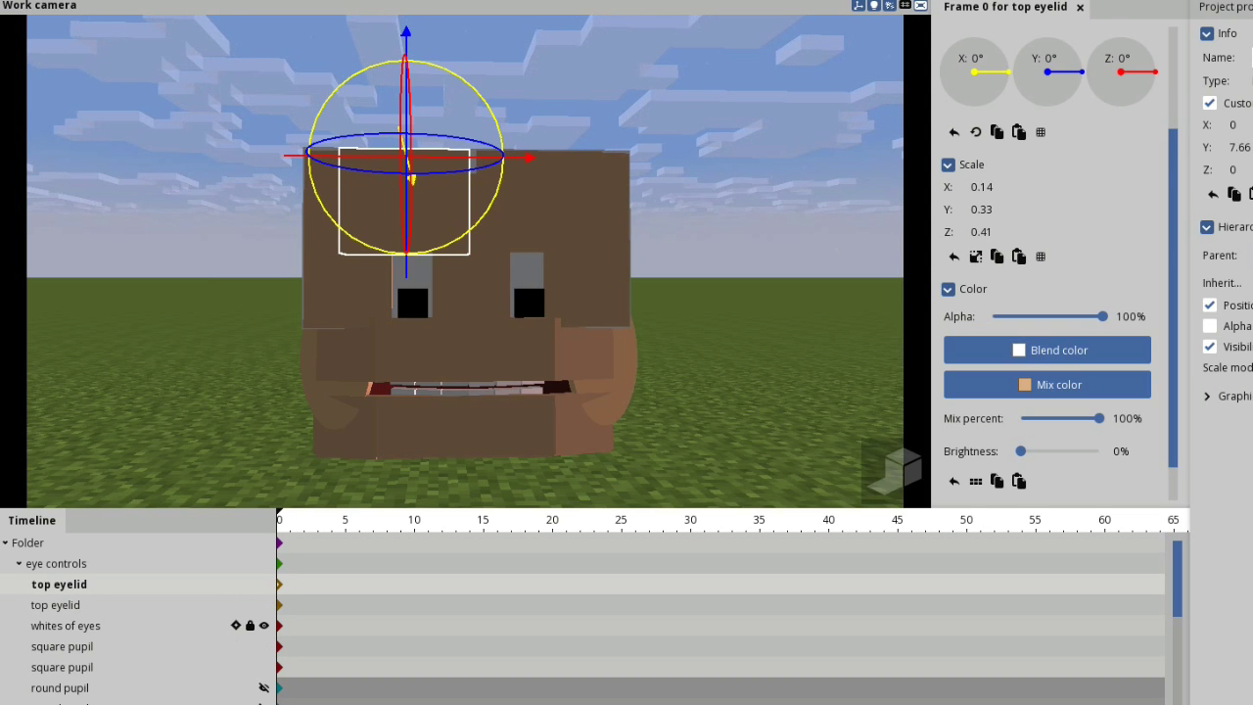
{"action": "left_click", "coordinate": [147, 605], "text": "shift"}
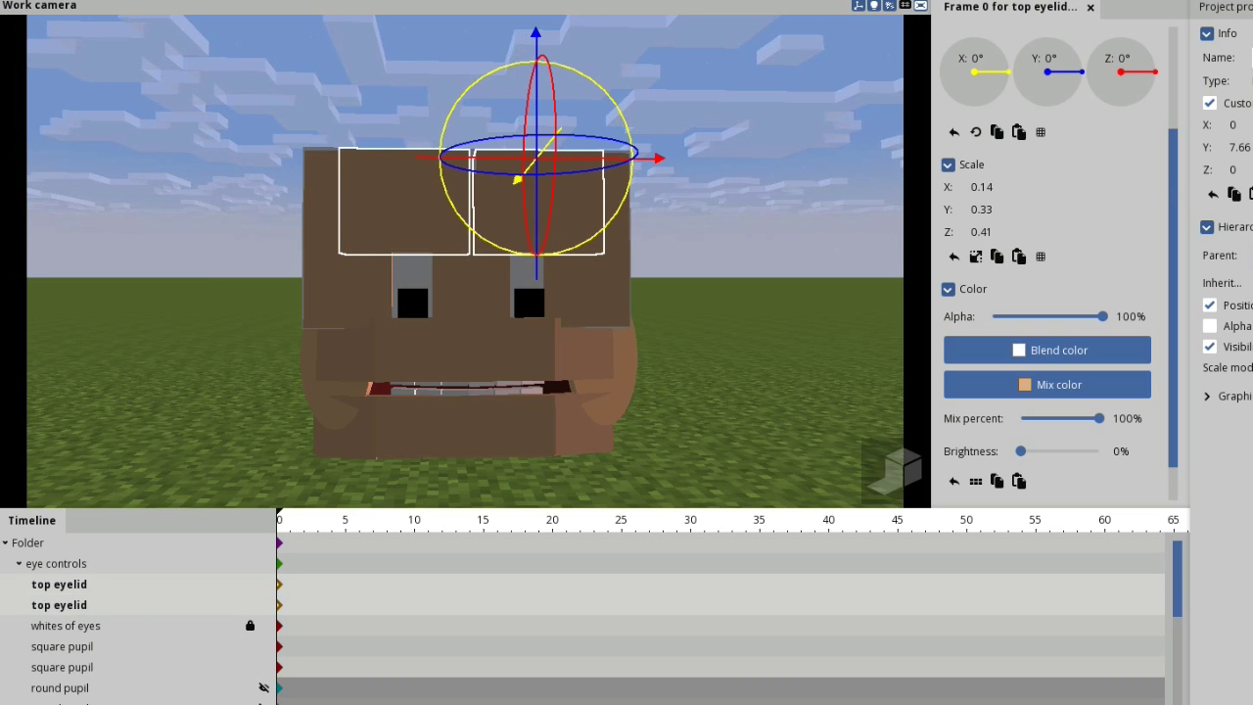
{"action": "left_click_drag", "start_coordinate": [982, 210], "coordinate": [942, 208]}
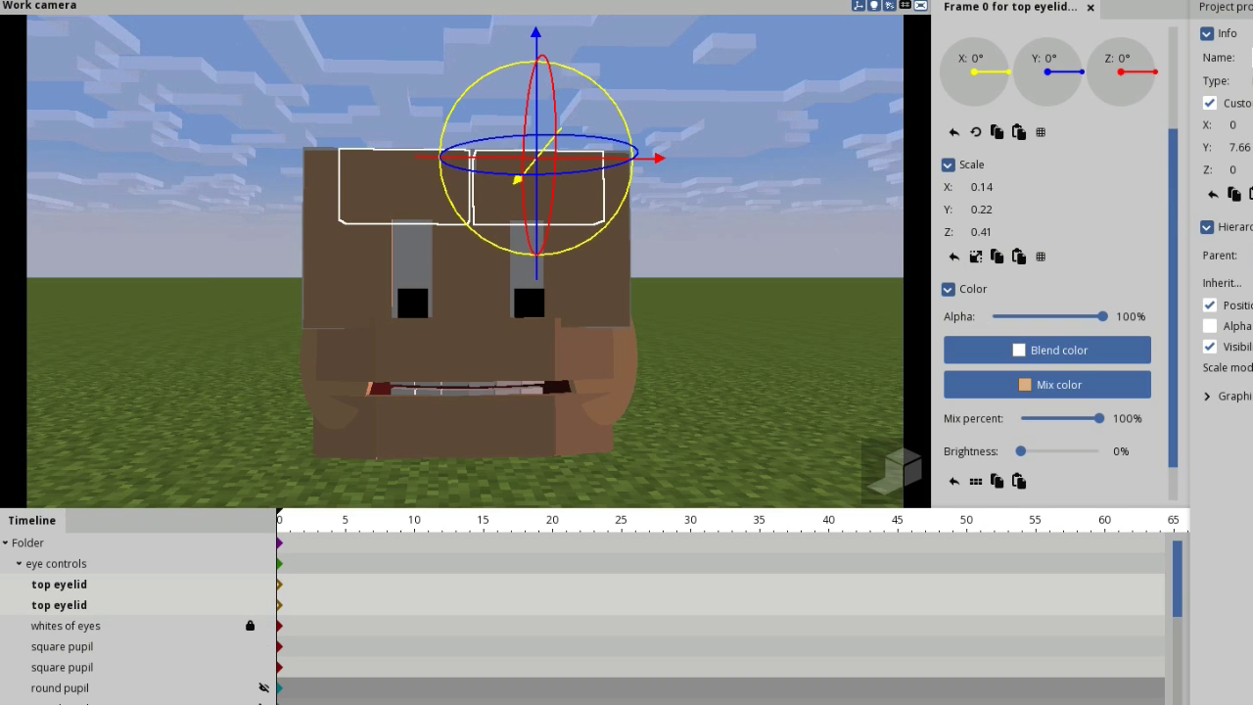
- Select the left and right eye side pieces and set their Z scale to 0.14
{"action": "left_click", "coordinate": [592, 279]}
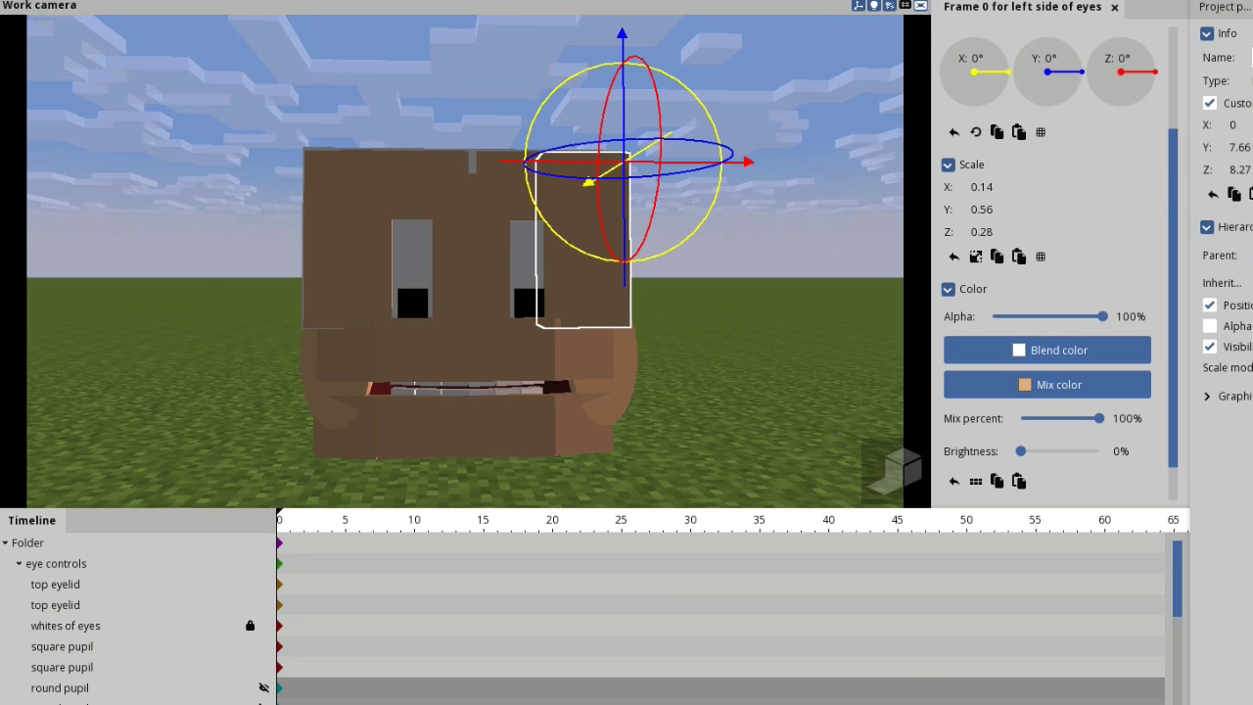
{"action": "left_click", "coordinate": [344, 256], "text": "shift"}
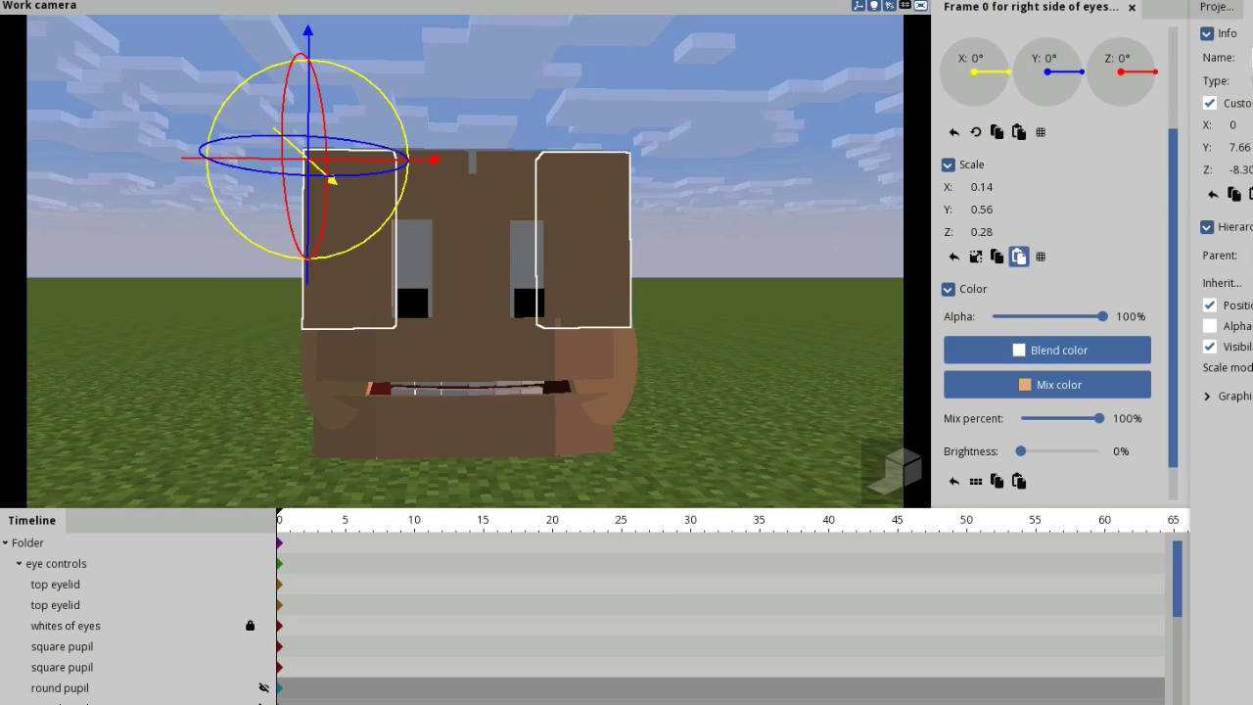
{"action": "left_click_drag", "start_coordinate": [982, 232], "coordinate": [901, 231]}
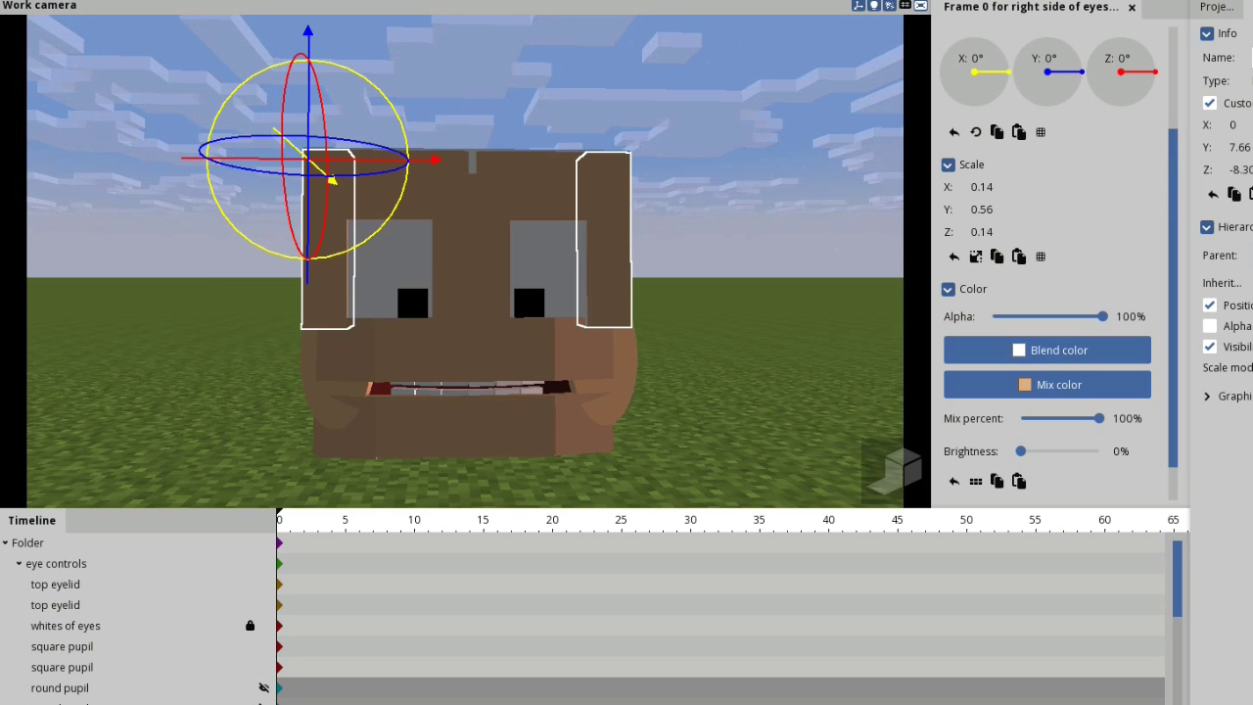
- Set the Z scale of the piece between the eyes to 0.13 and deselect it
{"action": "left_click", "coordinate": [471, 256]}
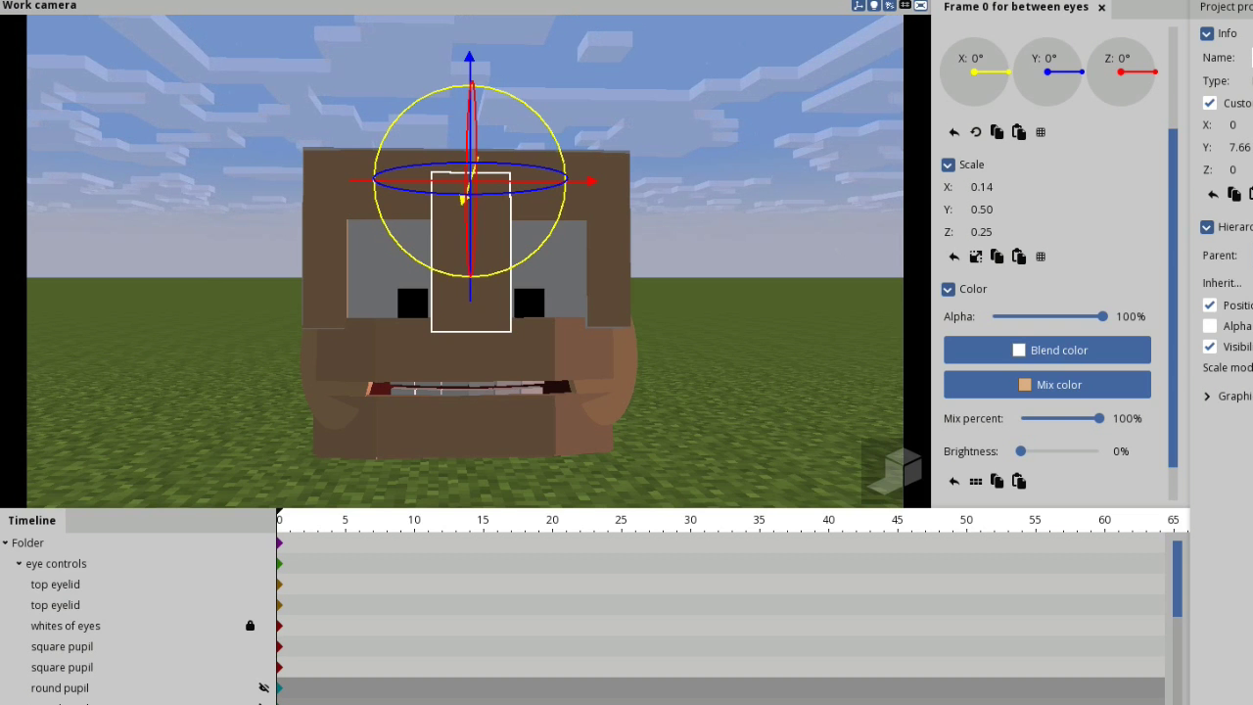
{"action": "left_click_drag", "start_coordinate": [607, 342], "coordinate": [762, 362]}
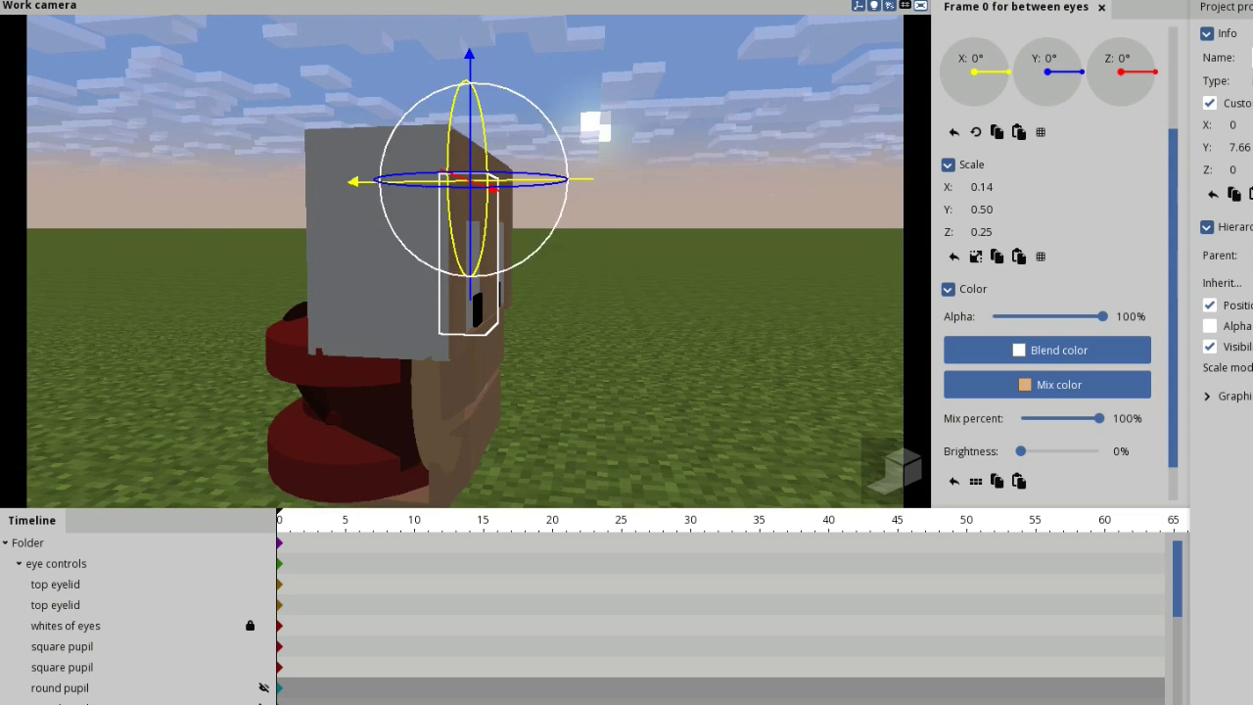
{"action": "left_click_drag", "start_coordinate": [744, 323], "coordinate": [495, 216]}
{"action": "middle_click_drag", "start_coordinate": [520, 235], "coordinate": [523, 255]}
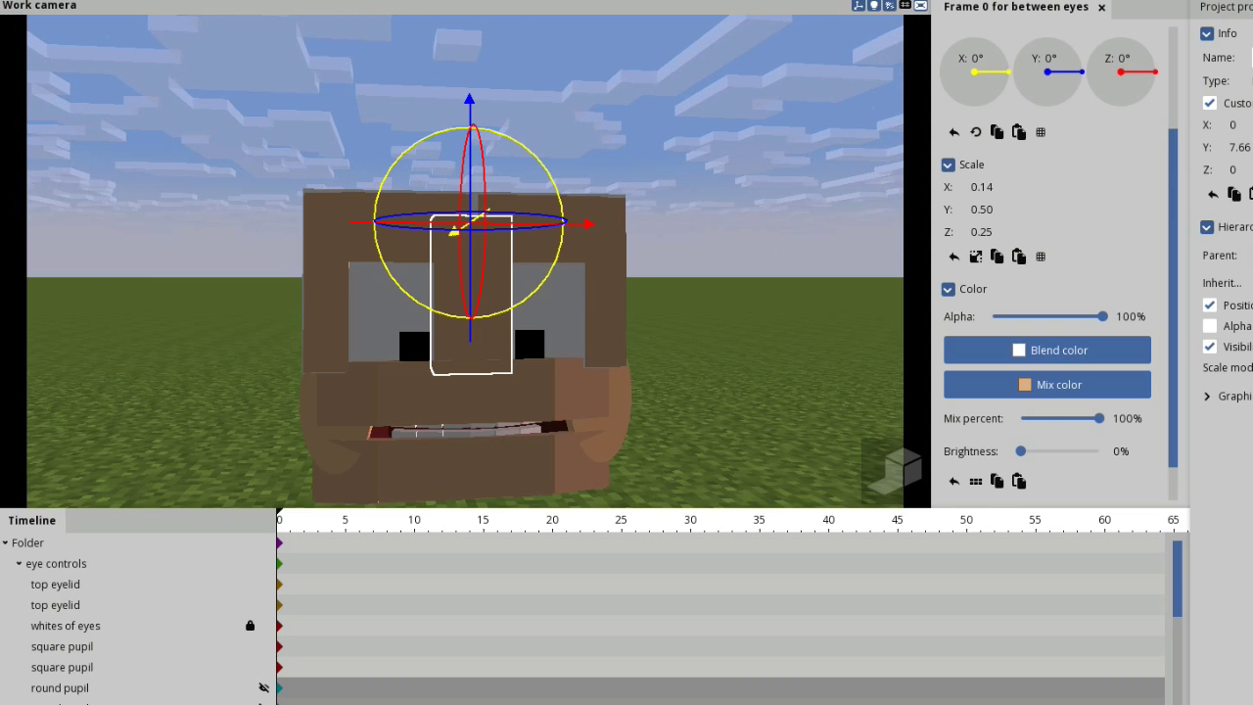
{"action": "mouse_move", "coordinate": [982, 232]}
{"action": "left_mouse_down"}
{"action": "mouse_move", "coordinate": [964, 232]}
{"action": "mouse_move", "coordinate": [991, 232]}
{"action": "left_mouse_up"}
{"action": "mouse_move", "coordinate": [736, 294]}
{"action": "left_mouse_down"}
{"action": "mouse_move", "coordinate": [646, 338]}
{"action": "mouse_move", "coordinate": [736, 288]}
{"action": "left_mouse_up"}
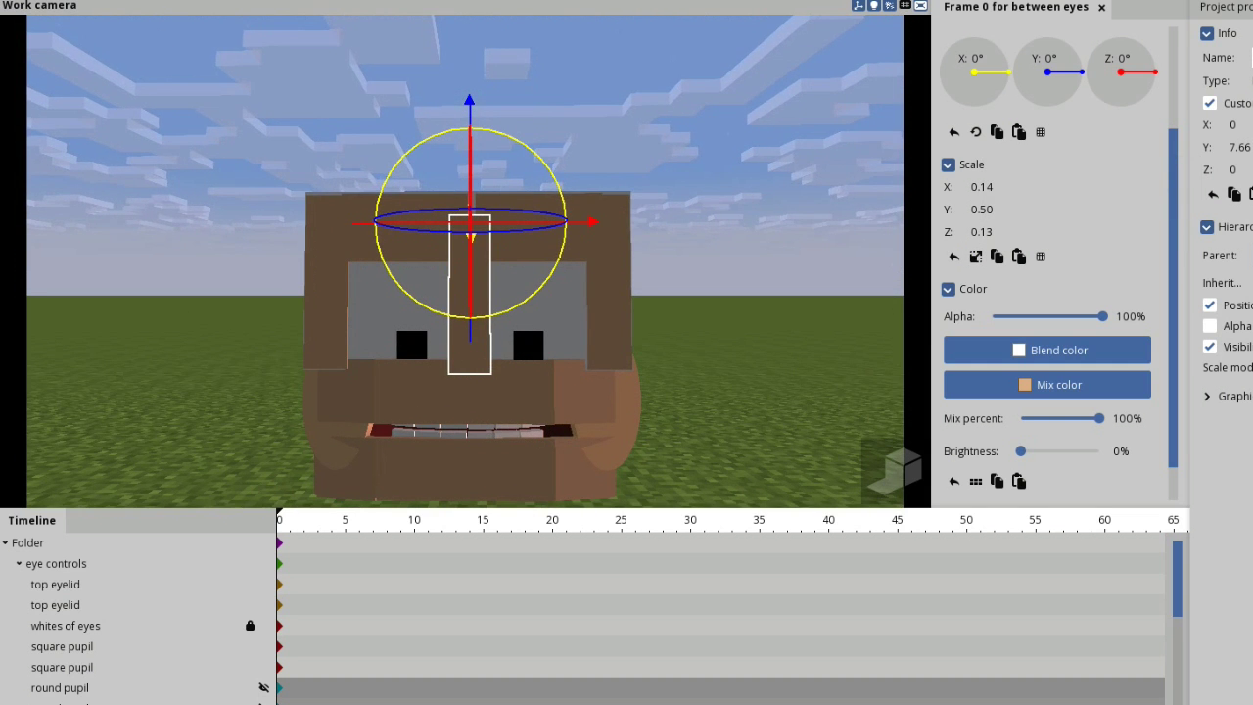
{"action": "left_click", "coordinate": [737, 288]}
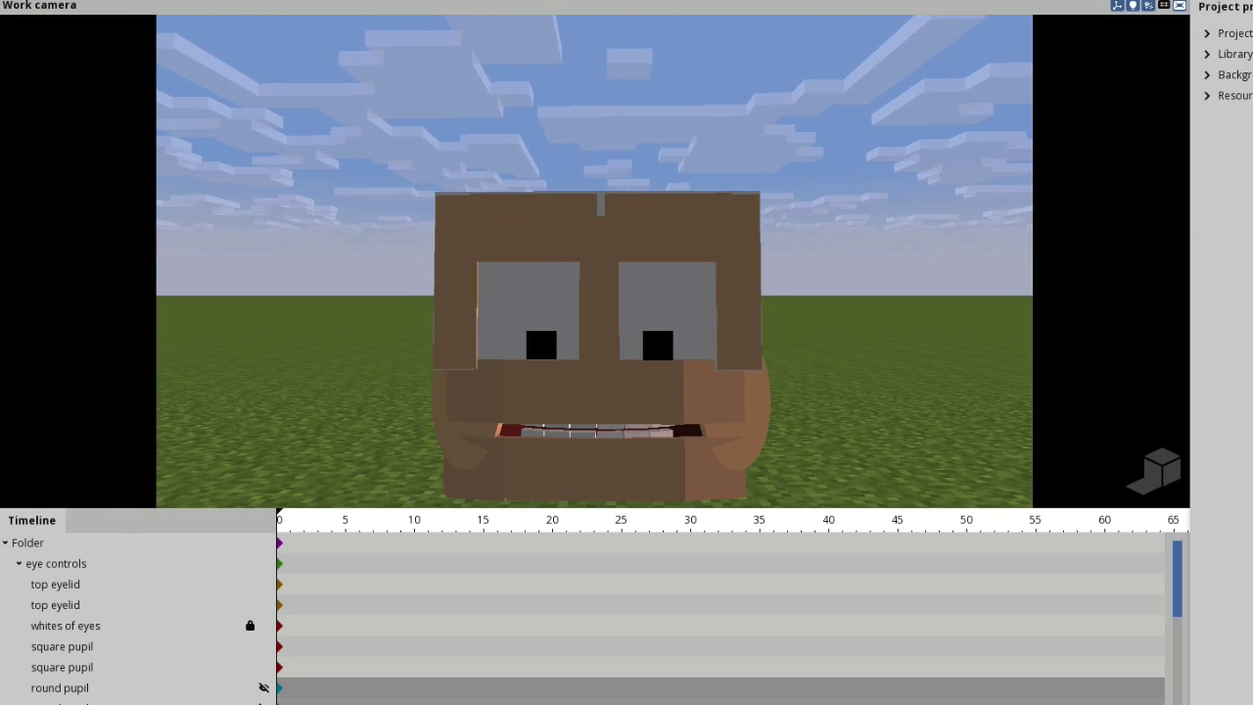
- Select both eye side pieces, try a Y scale of 0.48, undo it, and slightly increase their Z scale
{"action": "left_click", "coordinate": [600, 303]}
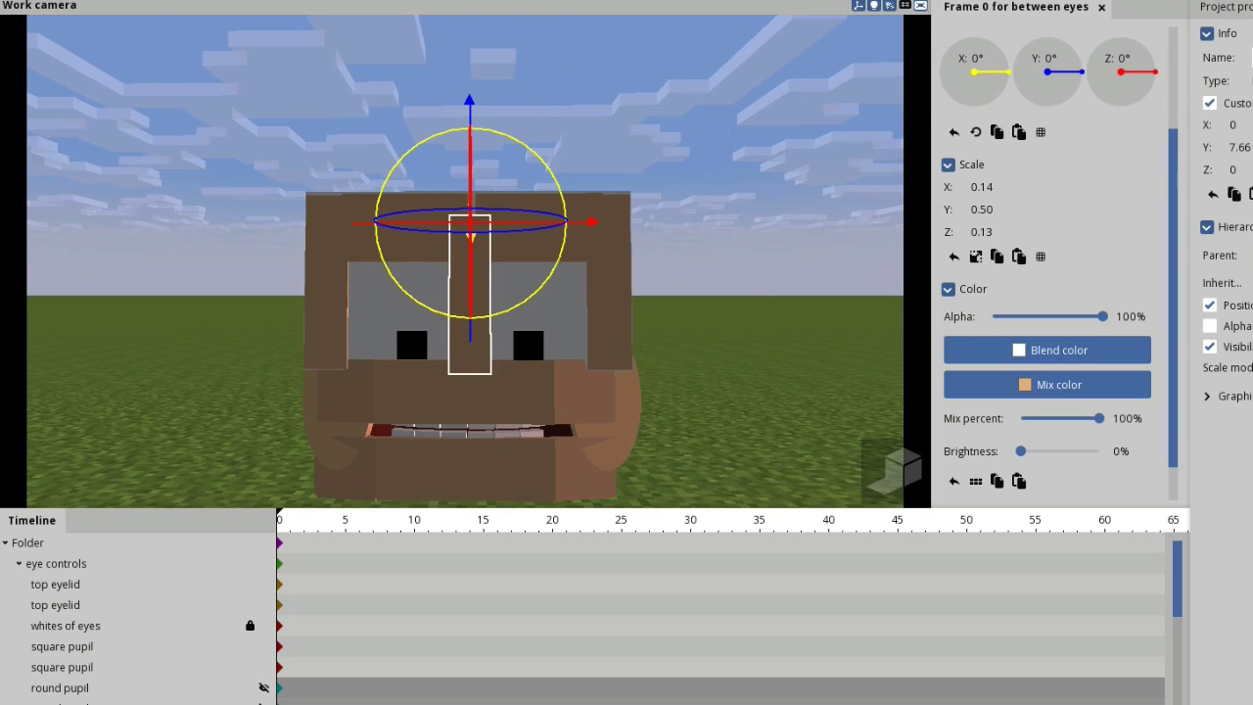
{"action": "left_click", "coordinate": [609, 311]}
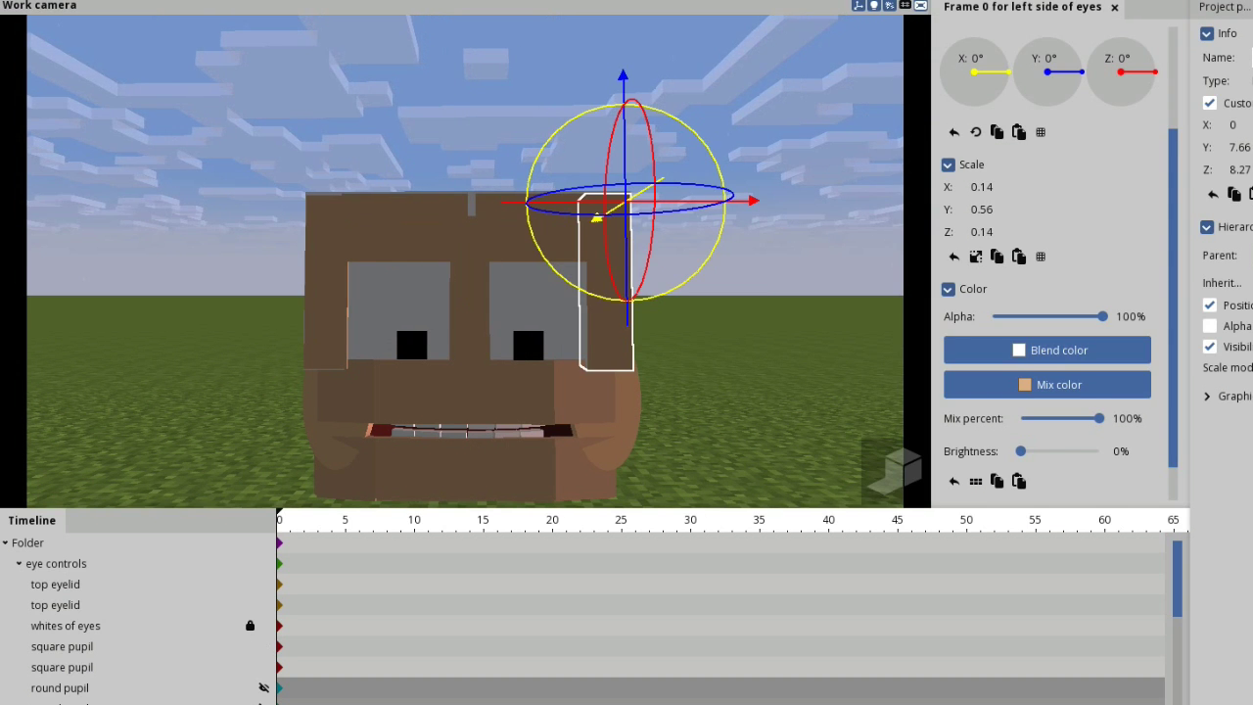
{"action": "key", "text": "ctrl+z"}
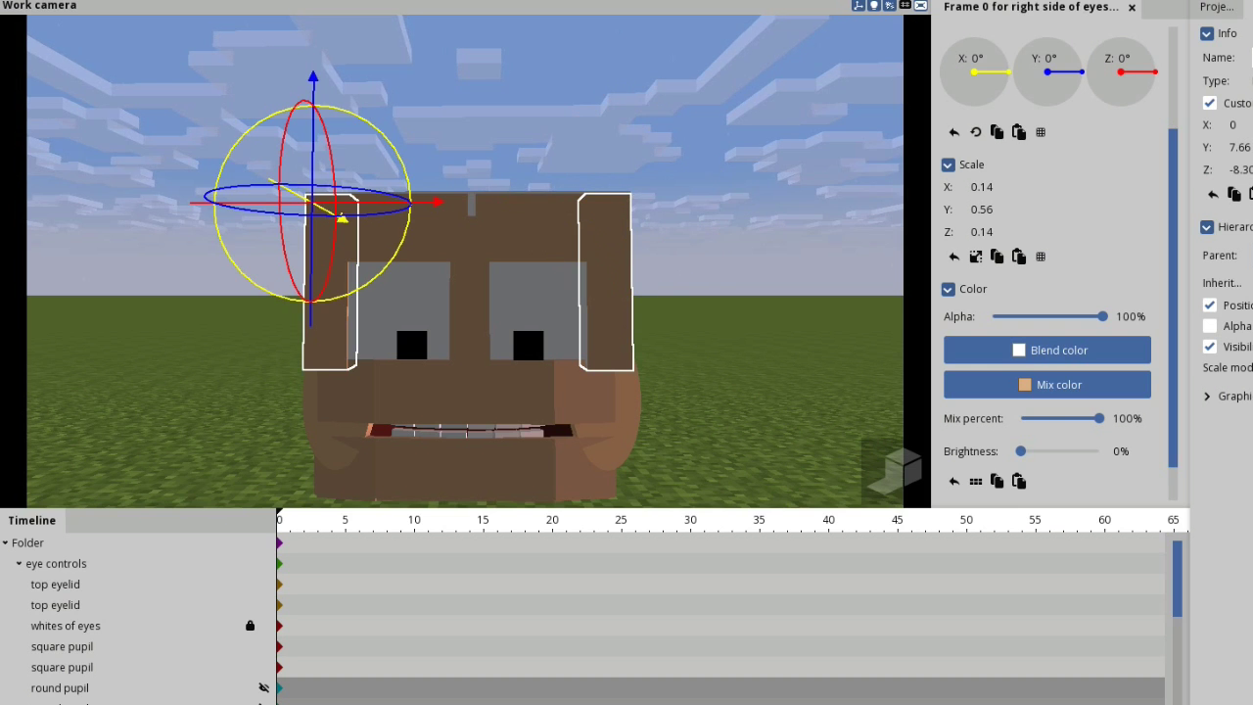
{"action": "key", "text": "ctrl+z"}
{"action": "left_click_drag", "start_coordinate": [982, 209], "coordinate": [976, 210]}
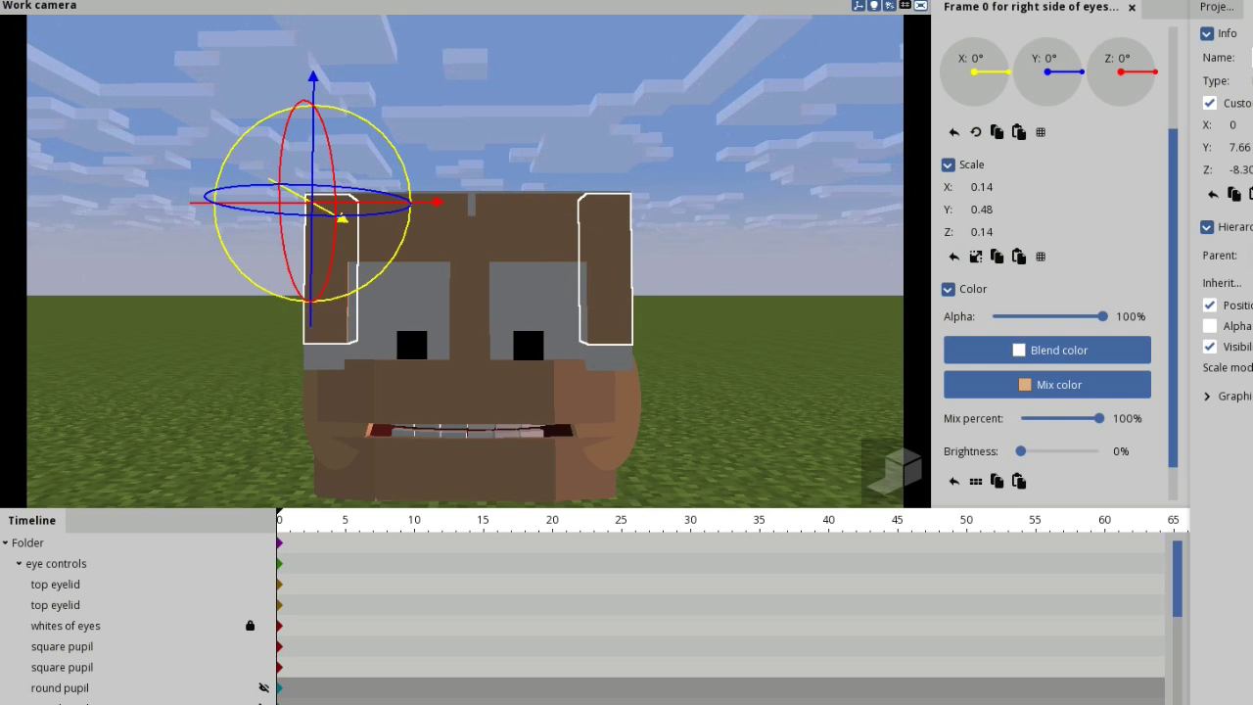
{"action": "key", "text": "ctrl+z"}
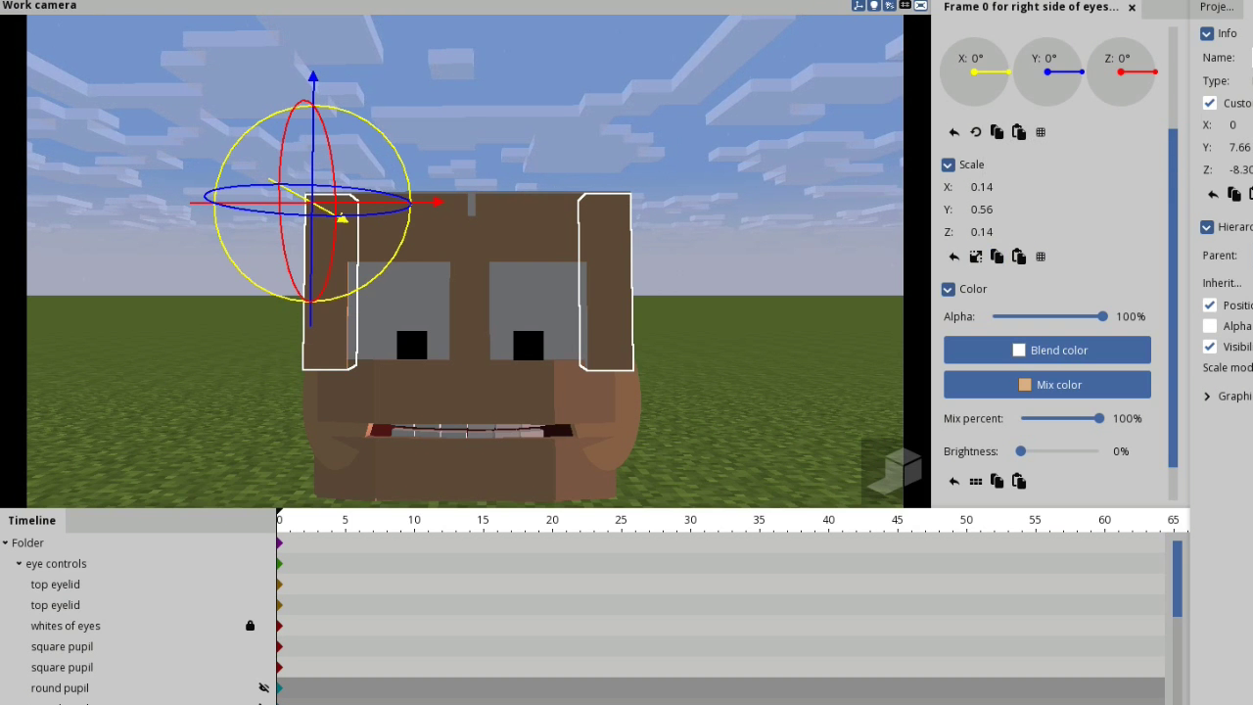
{"action": "left_click_drag", "start_coordinate": [982, 232], "coordinate": [949, 231]}
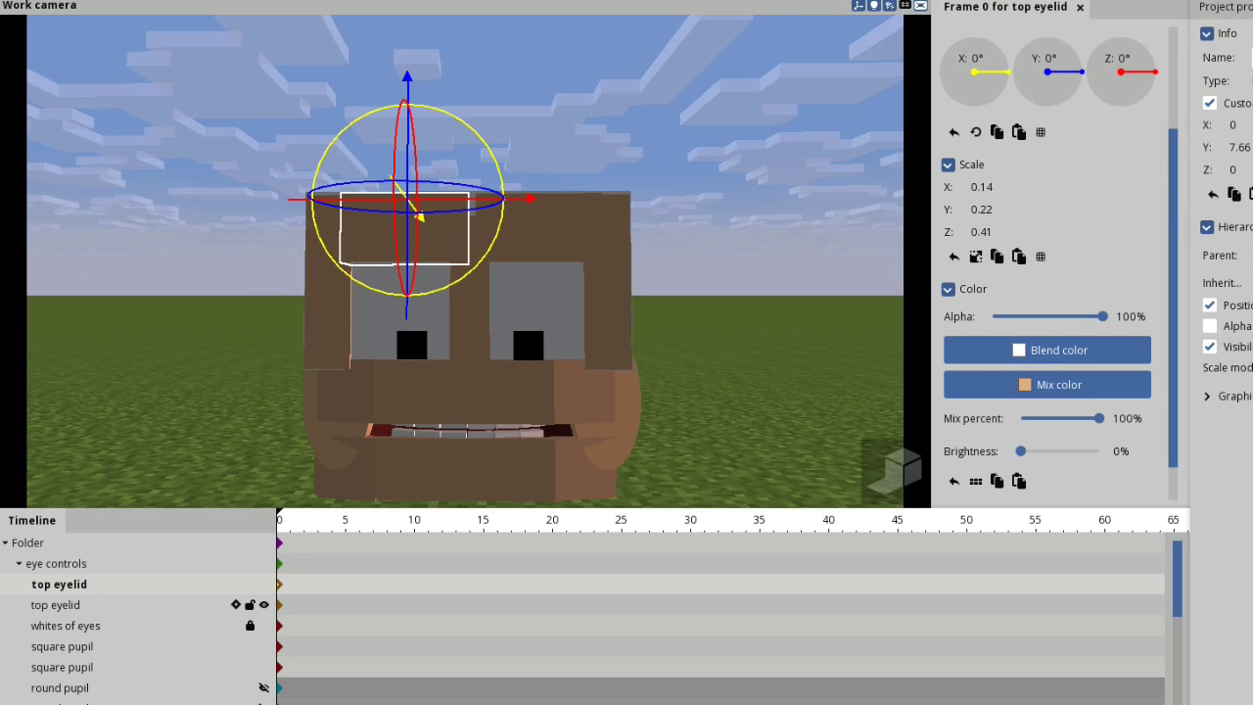
- Select both top eyelids, set their Y scale to 0.30, and deselect them
{"action": "left_click", "coordinate": [58, 604], "text": "ctrl"}
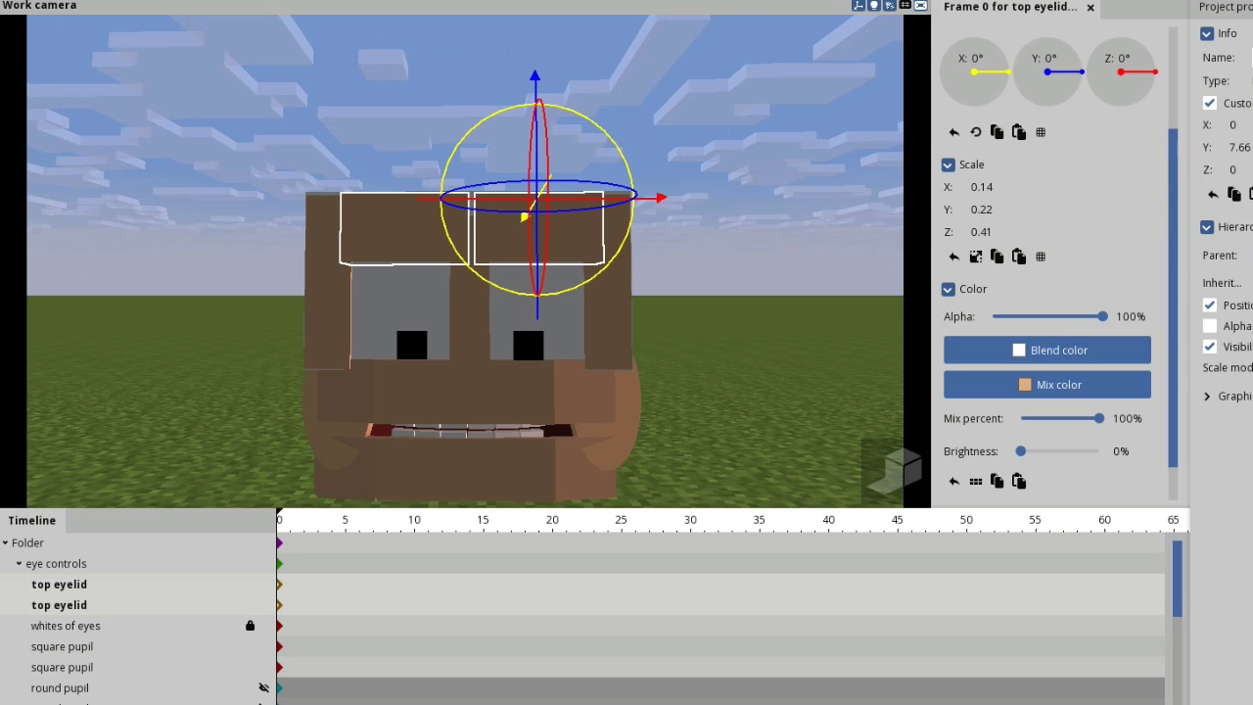
{"action": "left_click_drag", "start_coordinate": [987, 210], "coordinate": [955, 208]}
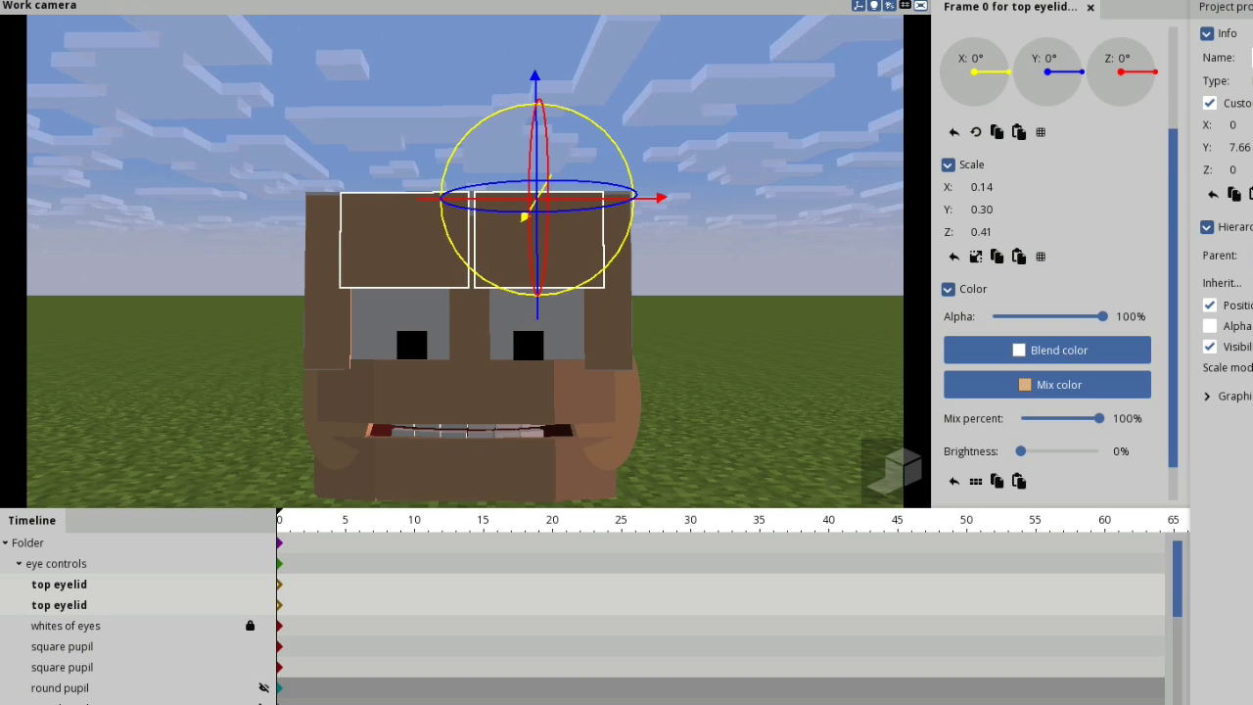
{"action": "left_click_drag", "start_coordinate": [686, 323], "coordinate": [813, 296]}
{"action": "middle_click_drag", "start_coordinate": [568, 266], "coordinate": [494, 253]}
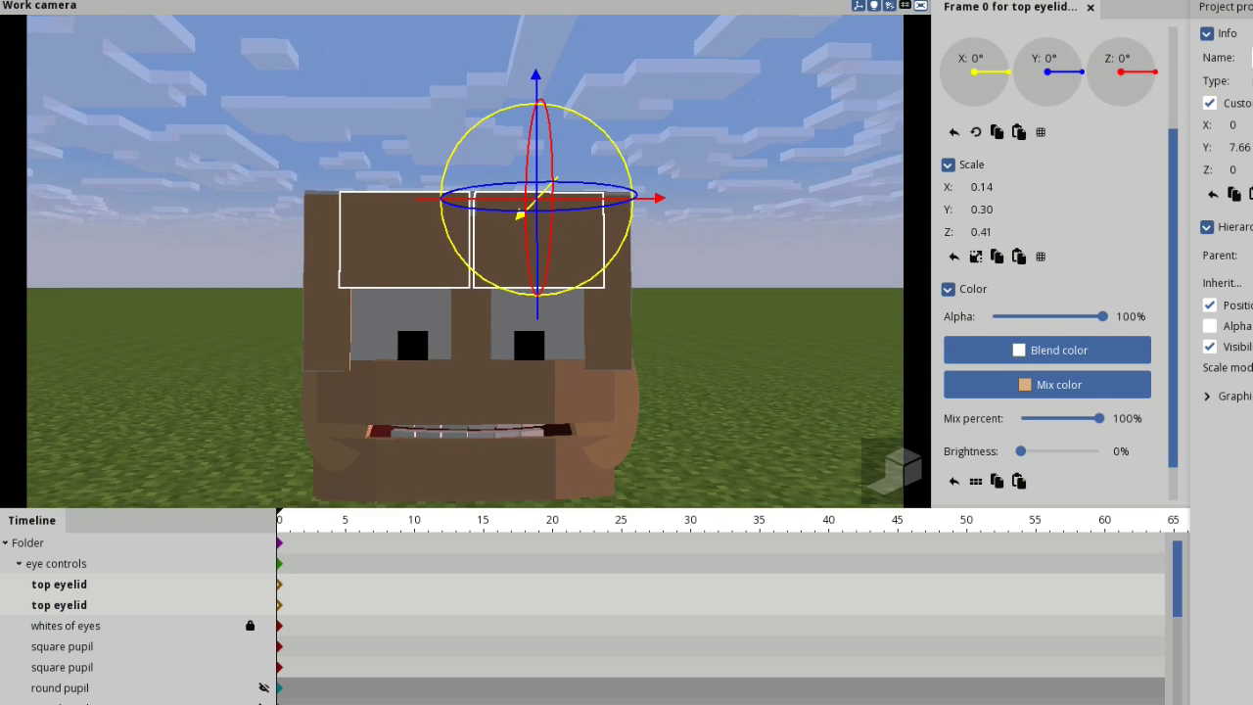
{"action": "left_click_drag", "start_coordinate": [685, 255], "coordinate": [686, 265]}
{"action": "left_click", "coordinate": [686, 265]}
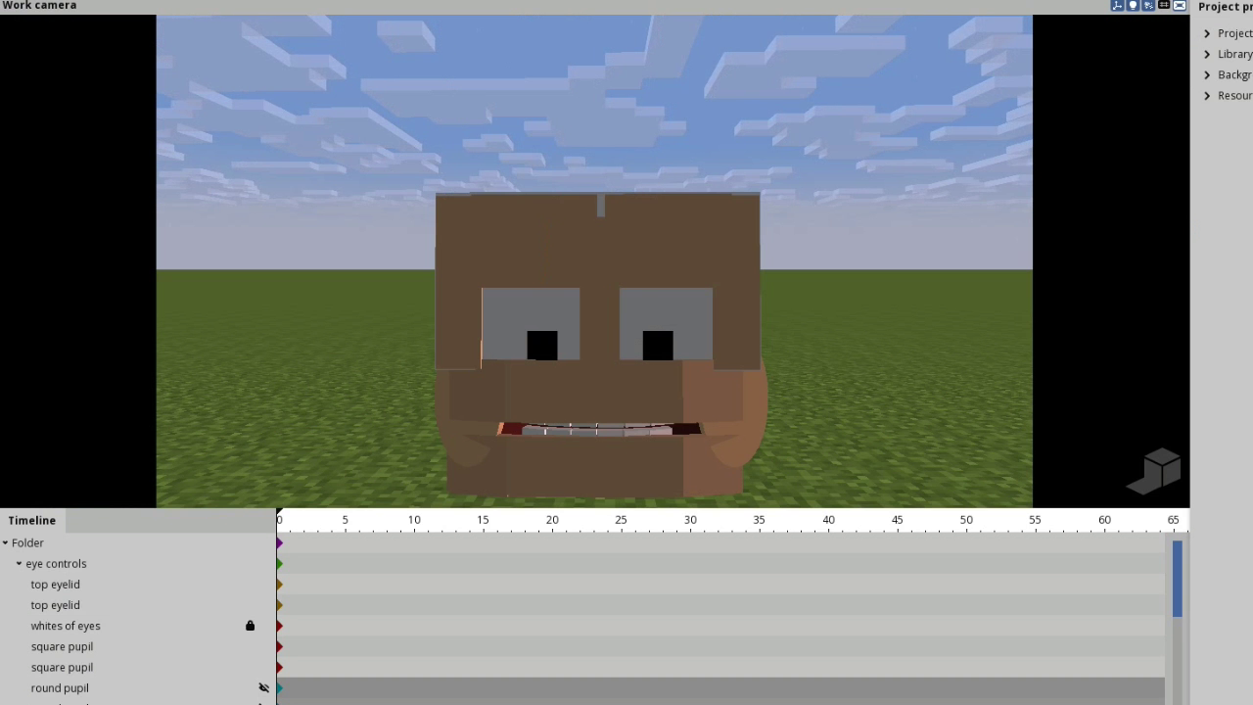
- Collapse the eye controls, upper jaw and bottom lips groups, leaving the bottom jaw group expanded
{"action": "left_click_drag", "start_coordinate": [685, 265], "coordinate": [694, 298]}
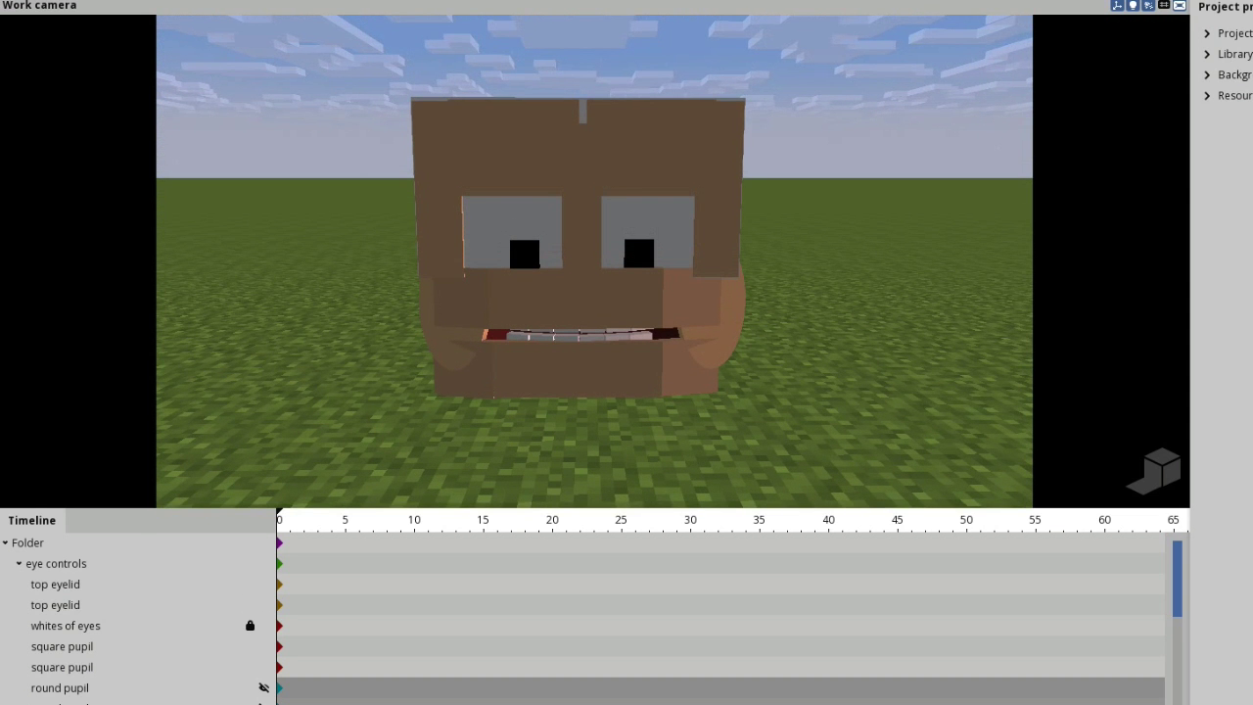
{"action": "left_click_drag", "start_coordinate": [627, 294], "coordinate": [701, 277]}
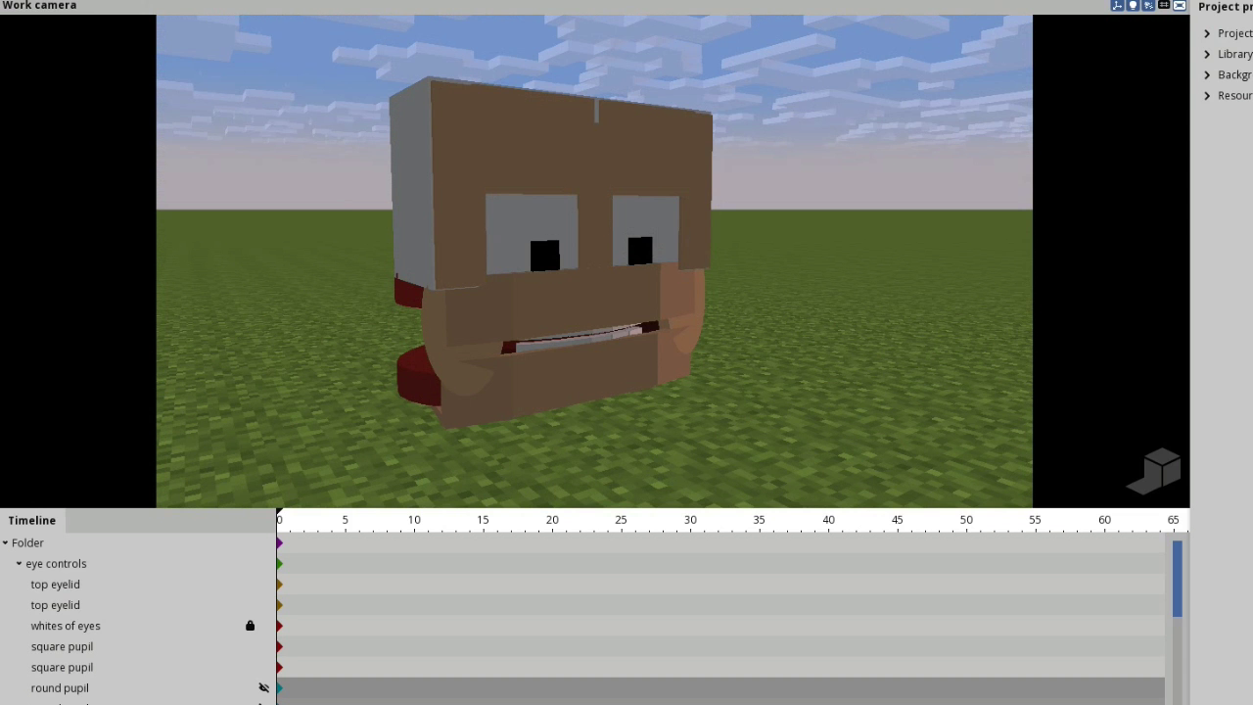
{"action": "scroll", "coordinate": [147, 563], "scroll_direction": "down", "scroll_amount": 1}
{"action": "scroll", "coordinate": [147, 563], "scroll_direction": "up", "scroll_amount": 1}
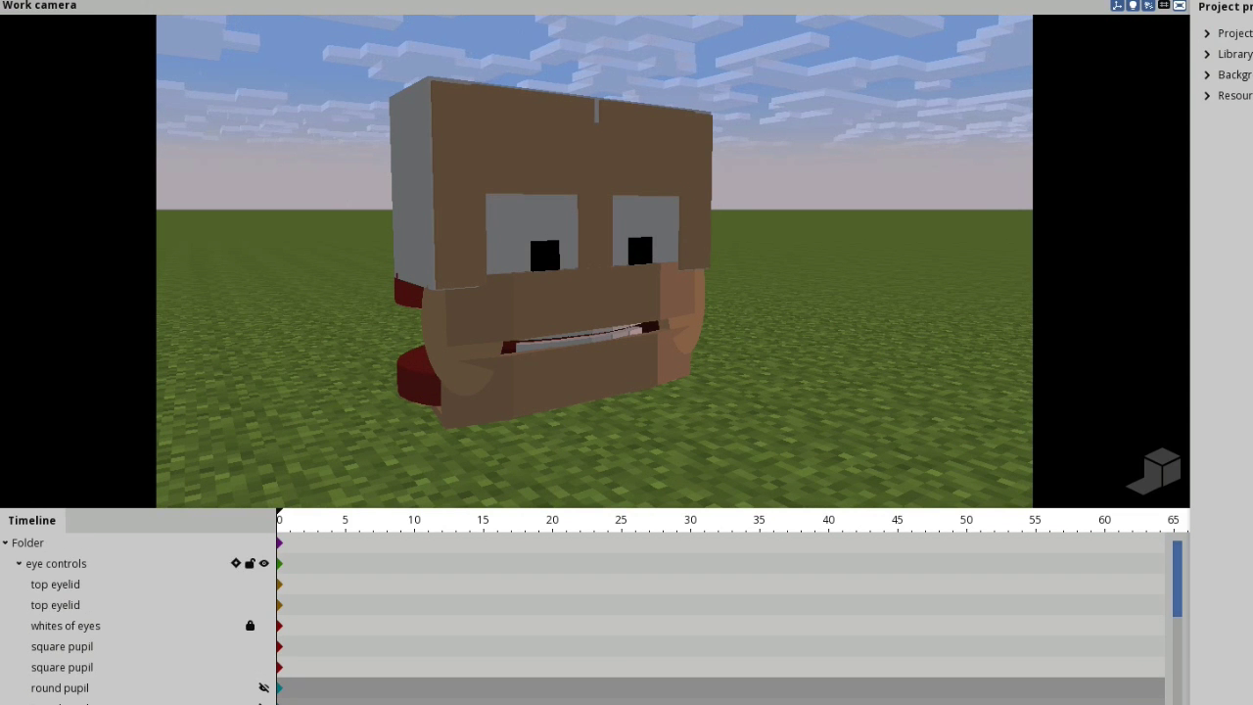
{"action": "left_click", "coordinate": [18, 564]}
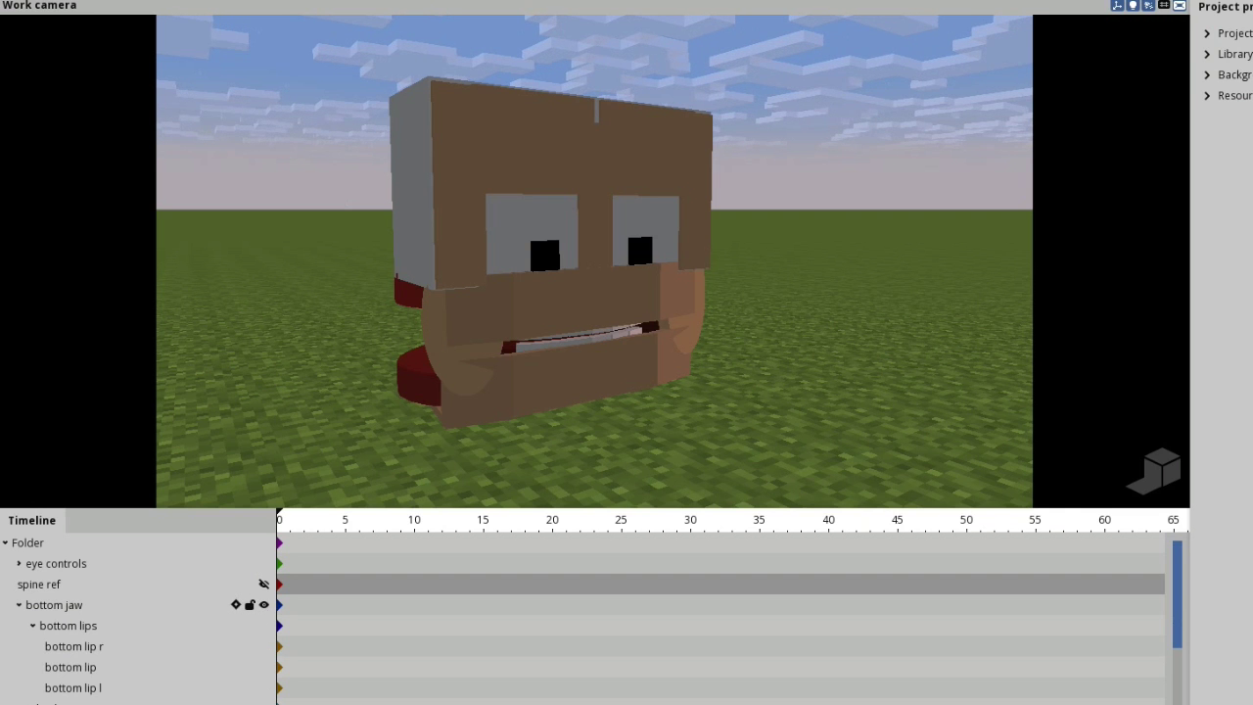
{"action": "left_click", "coordinate": [18, 604]}
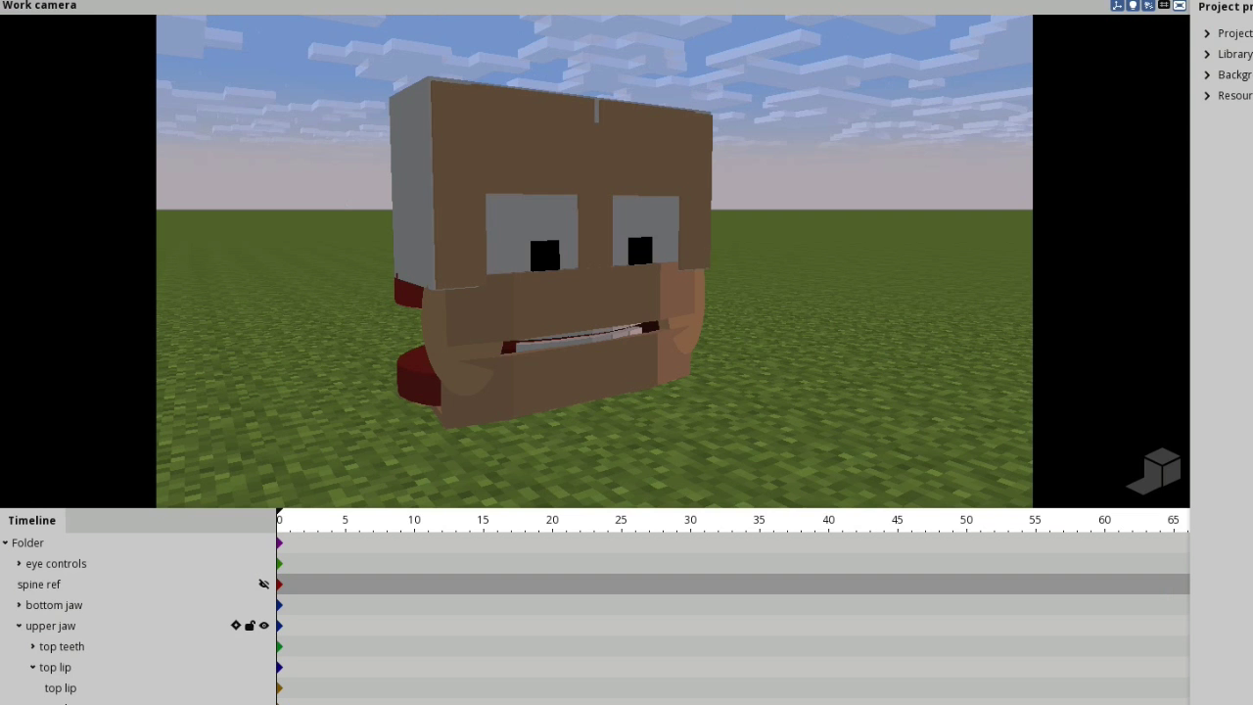
{"action": "left_click", "coordinate": [33, 666]}
{"action": "left_click", "coordinate": [18, 626]}
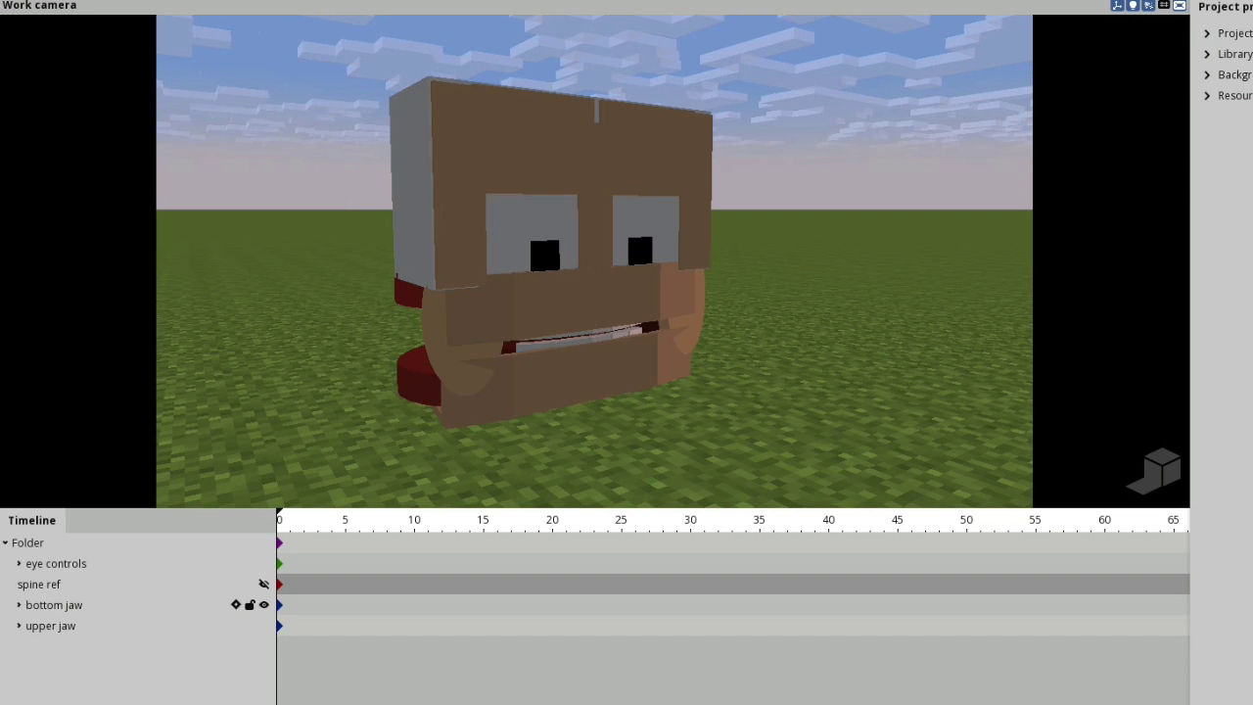
{"action": "left_click", "coordinate": [19, 605]}
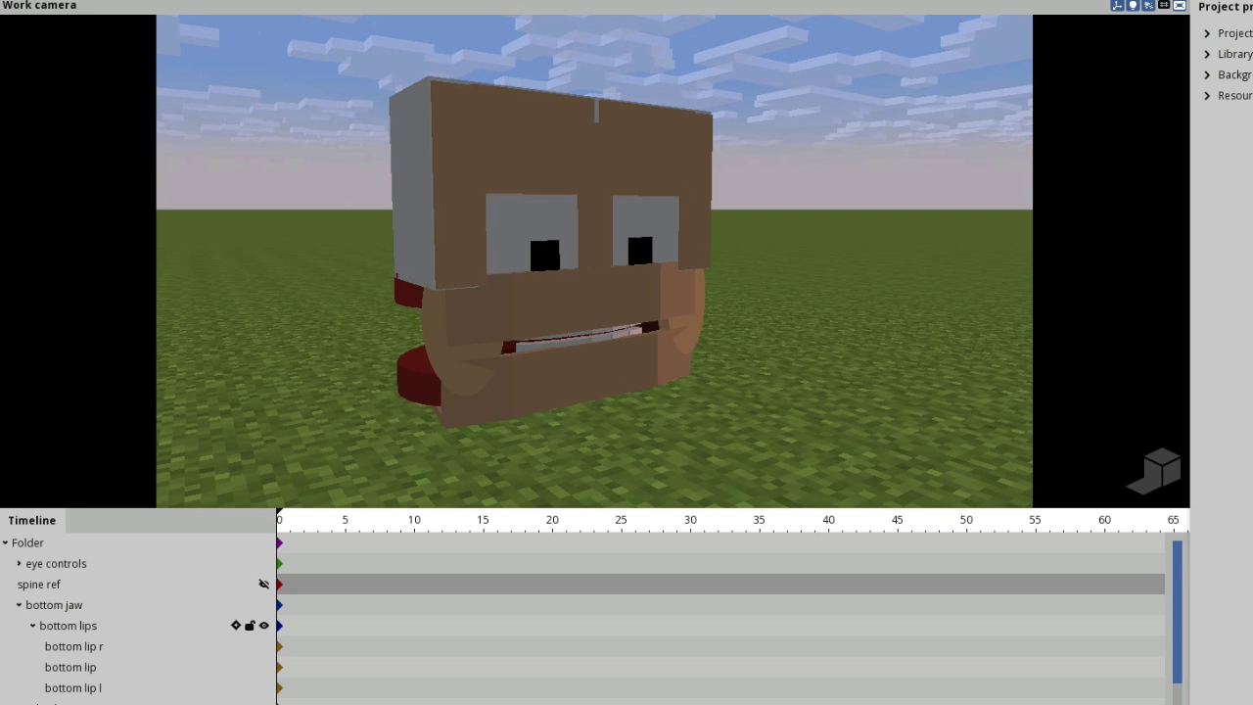
{"action": "left_click", "coordinate": [32, 626]}
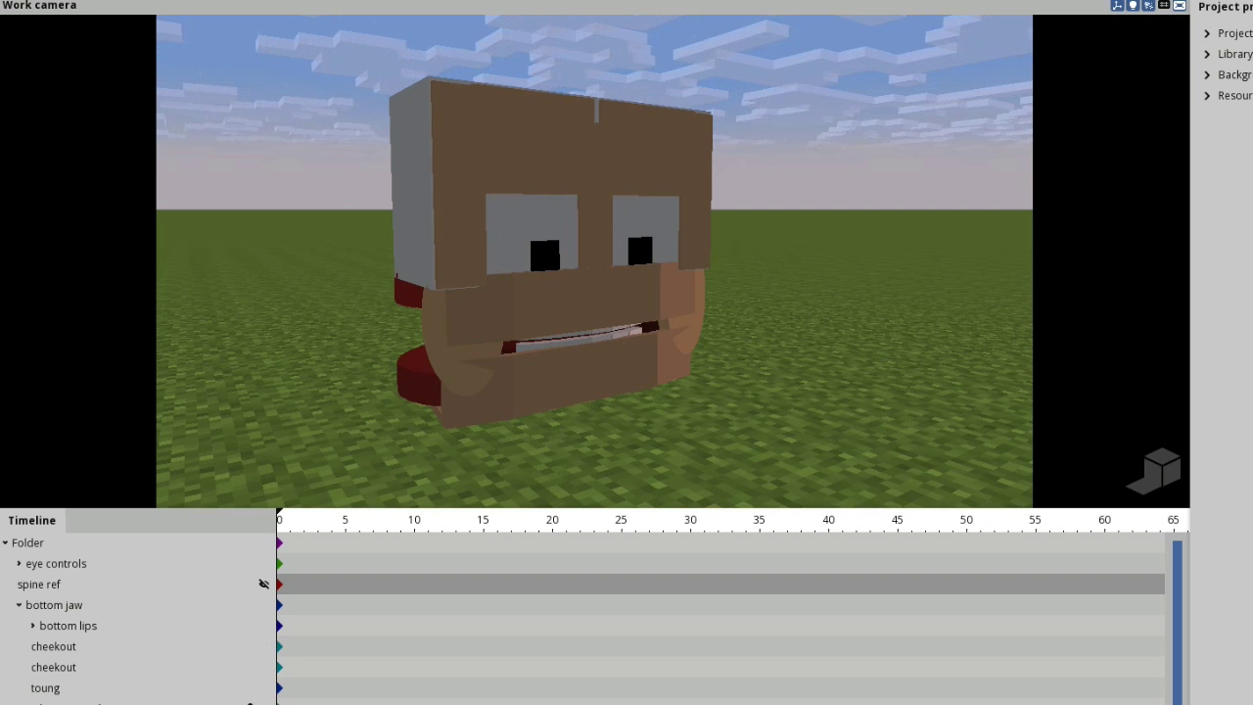
- Try rotating the tongue to -15.95° about Z and reset its rotation
{"action": "mouse_move", "coordinate": [595, 294]}
{"action": "left_mouse_down"}
{"action": "mouse_move", "coordinate": [603, 106]}
{"action": "mouse_move", "coordinate": [578, 235]}
{"action": "mouse_move", "coordinate": [593, 367]}
{"action": "mouse_move", "coordinate": [586, 307]}
{"action": "left_mouse_up"}
{"action": "mouse_move", "coordinate": [593, 284]}
{"action": "right_mouse_down"}
{"action": "mouse_move", "coordinate": [548, 279]}
{"action": "mouse_move", "coordinate": [568, 279]}
{"action": "right_mouse_up"}
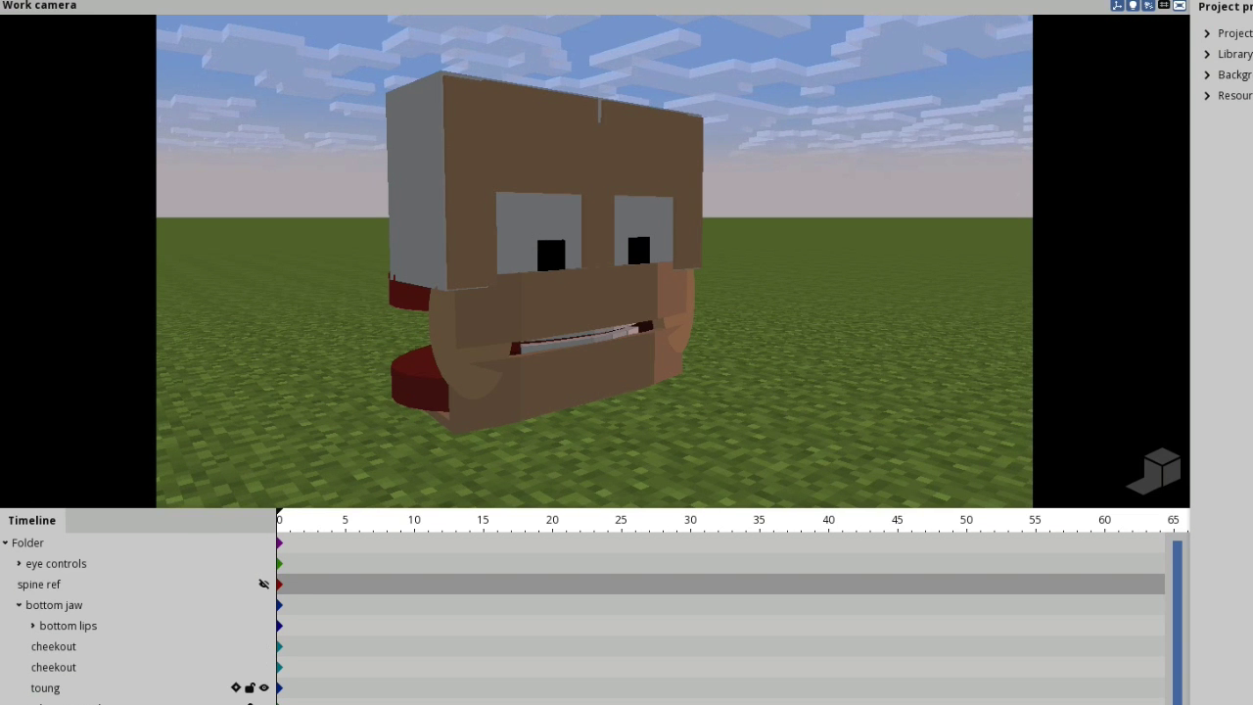
{"action": "left_click", "coordinate": [98, 687]}
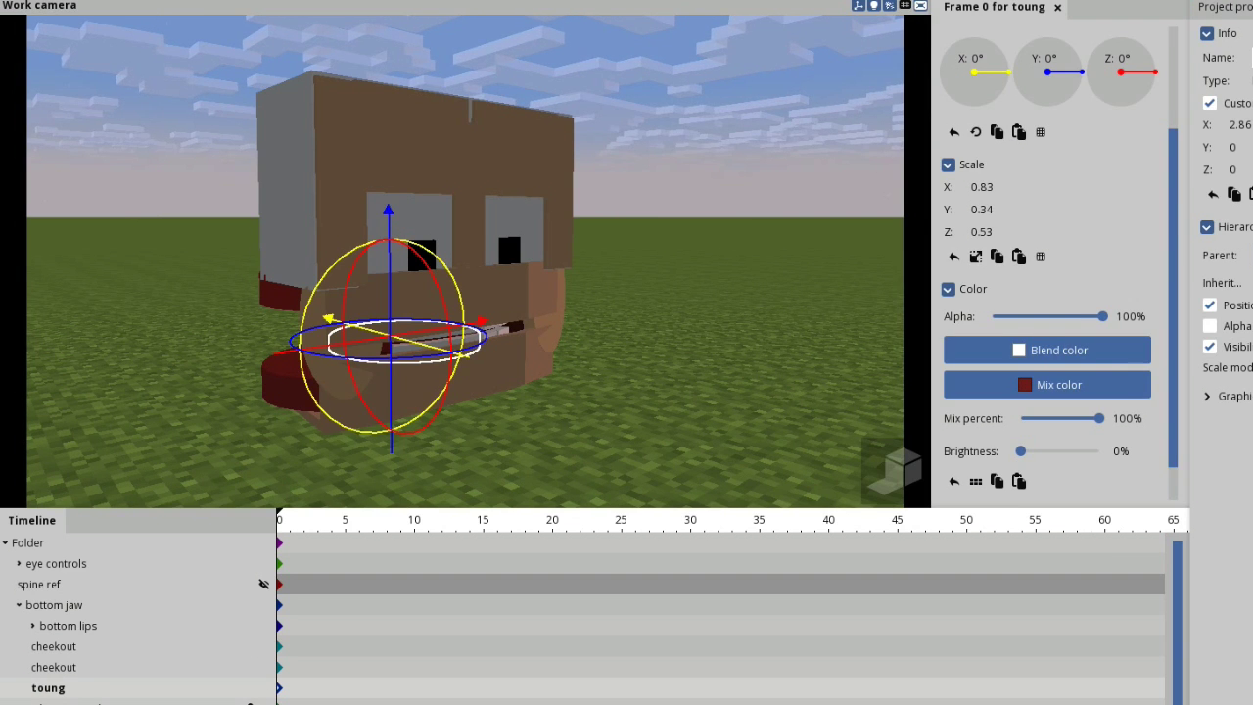
{"action": "left_click_drag", "start_coordinate": [450, 341], "coordinate": [446, 312]}
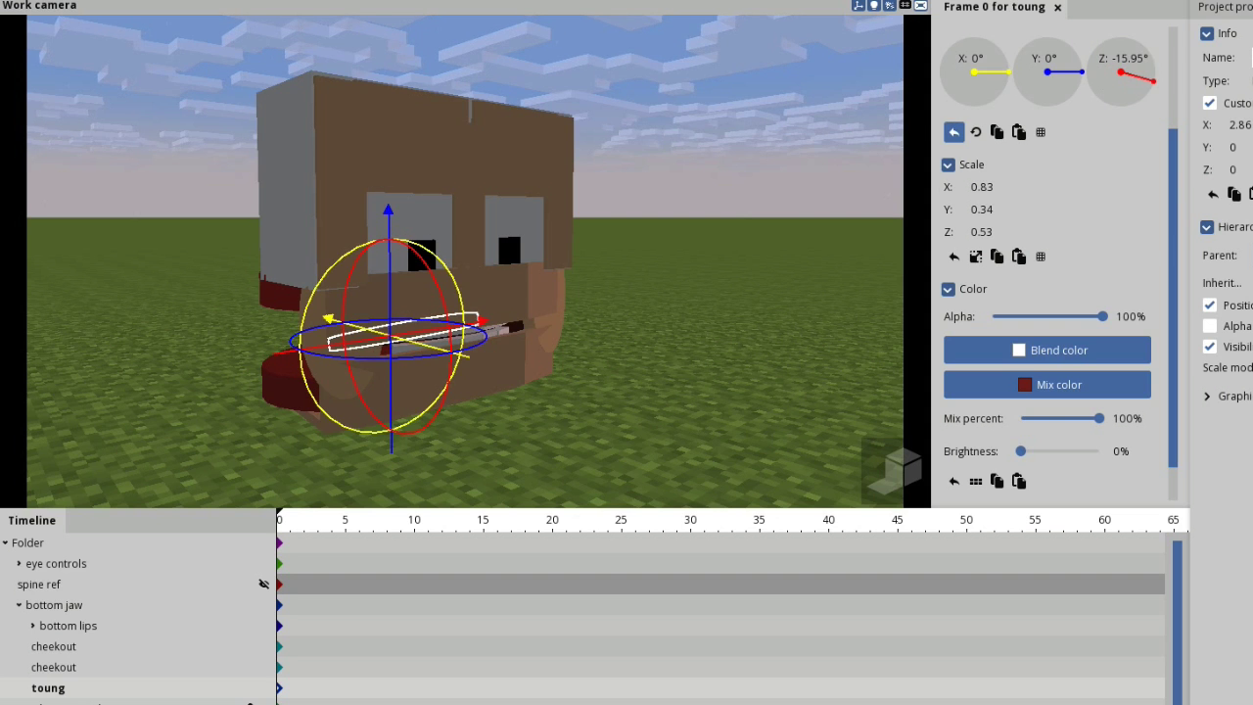
{"action": "left_click", "coordinate": [954, 131]}
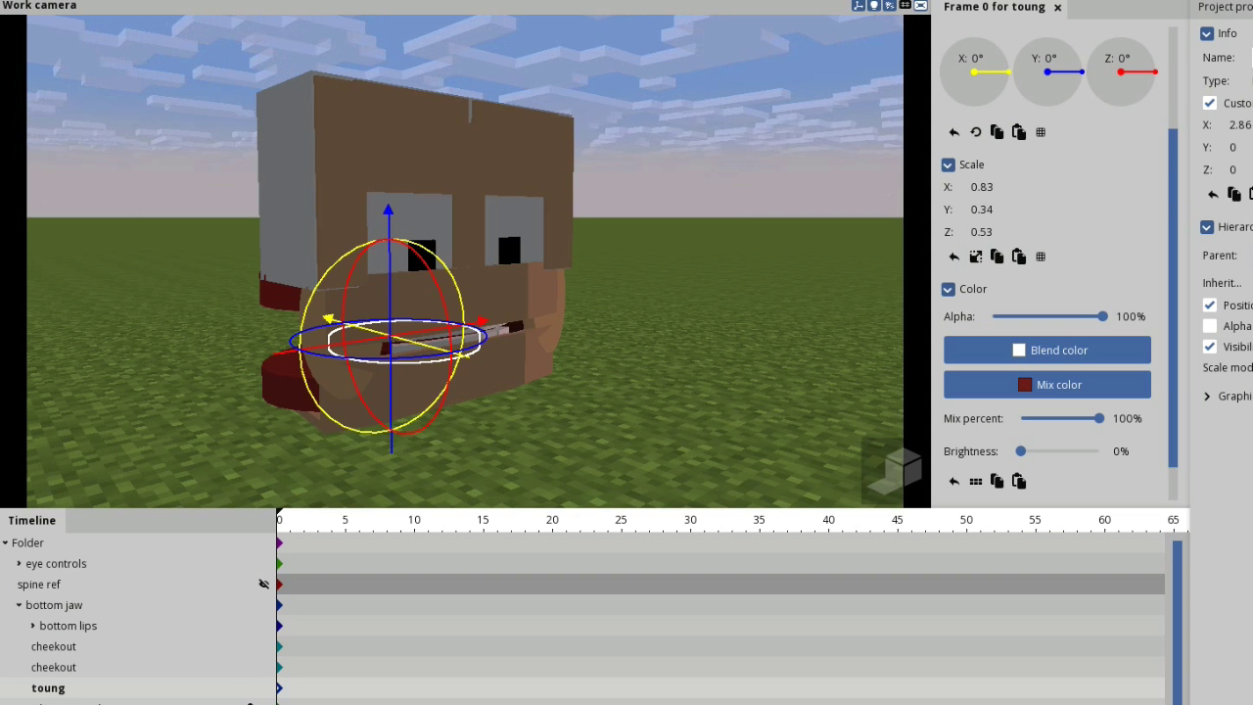
- Open the mouth by rotating the bottom jaw to 28.24° about Z, and hide the transform controls in the viewport
{"action": "left_click_drag", "start_coordinate": [607, 293], "coordinate": [626, 253]}
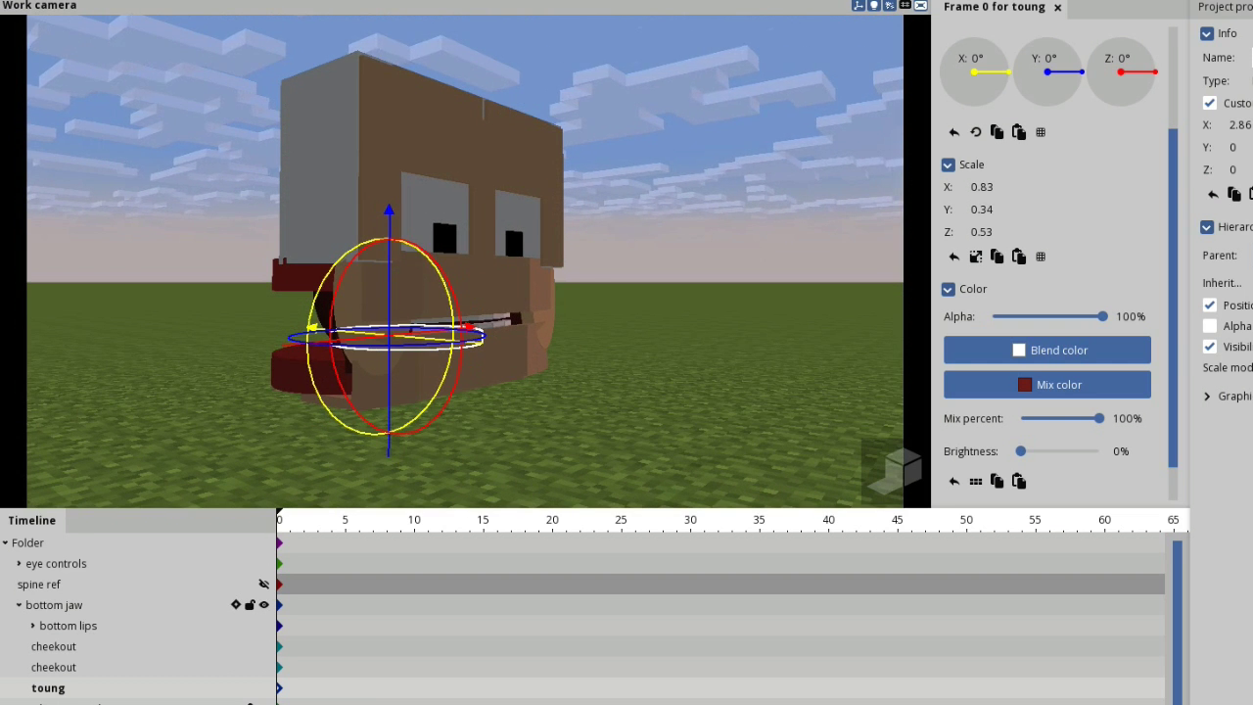
{"action": "left_click", "coordinate": [59, 605]}
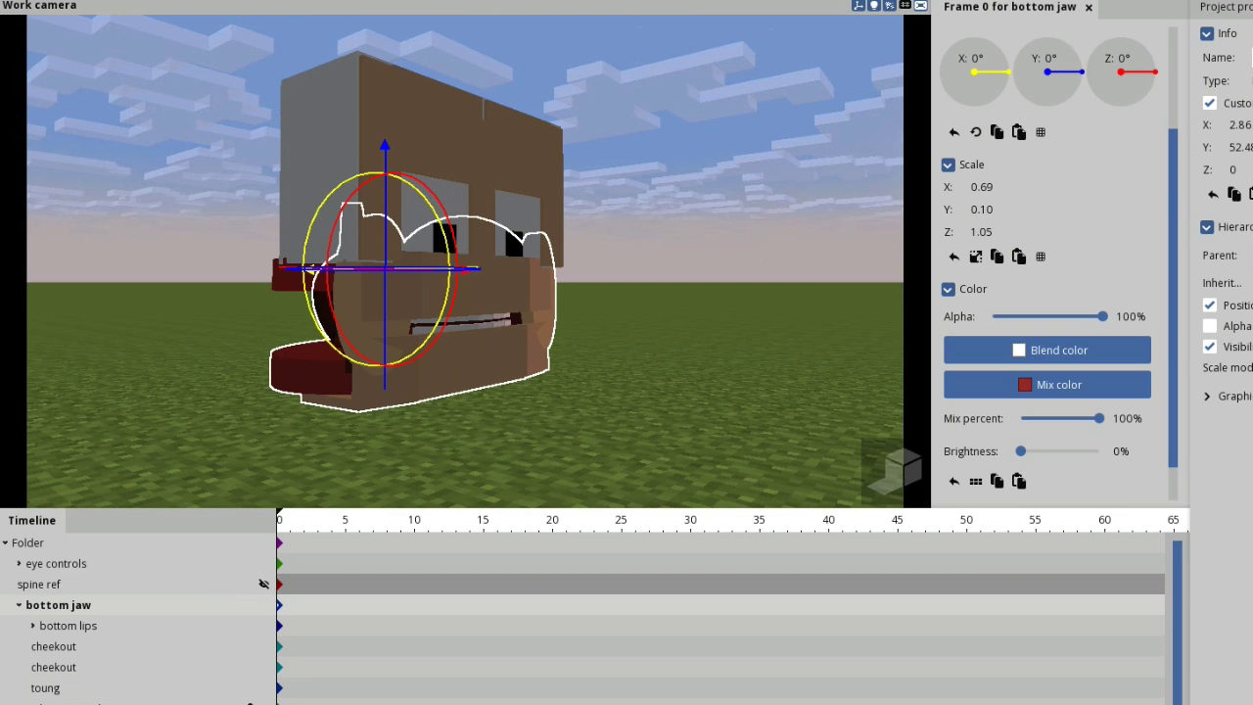
{"action": "left_click_drag", "start_coordinate": [1154, 72], "coordinate": [1150, 55]}
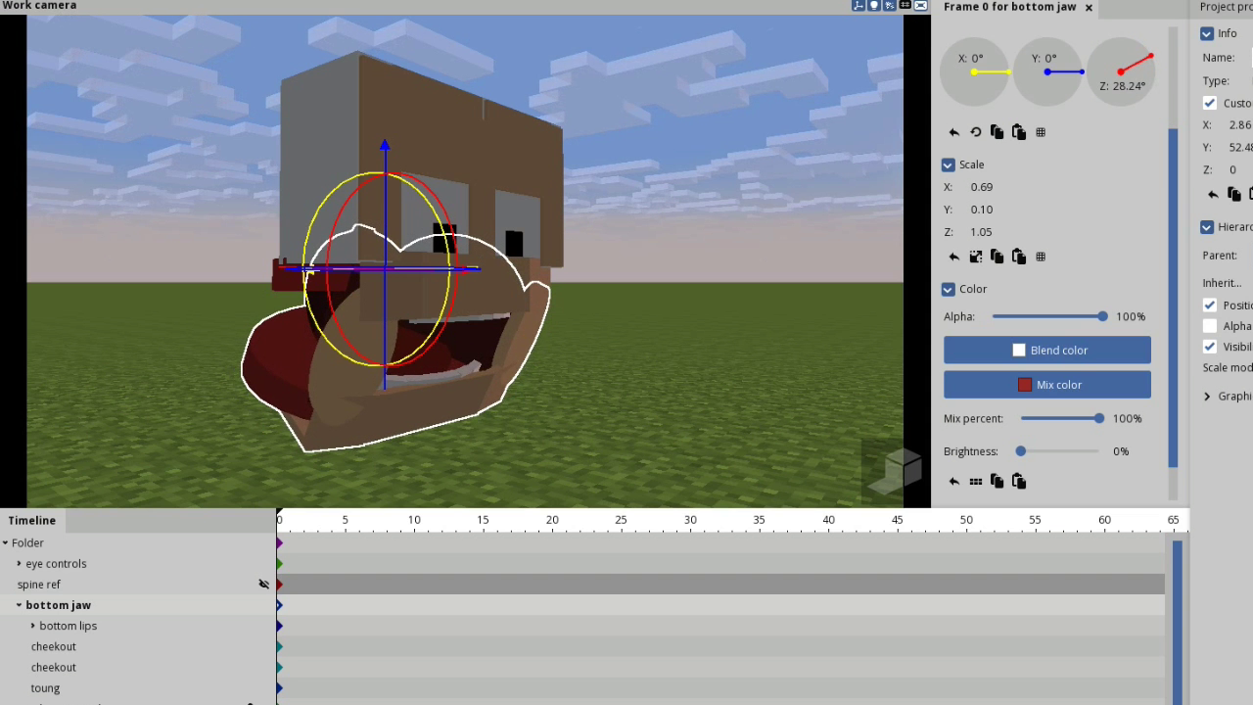
{"action": "left_click_drag", "start_coordinate": [686, 255], "coordinate": [559, 202]}
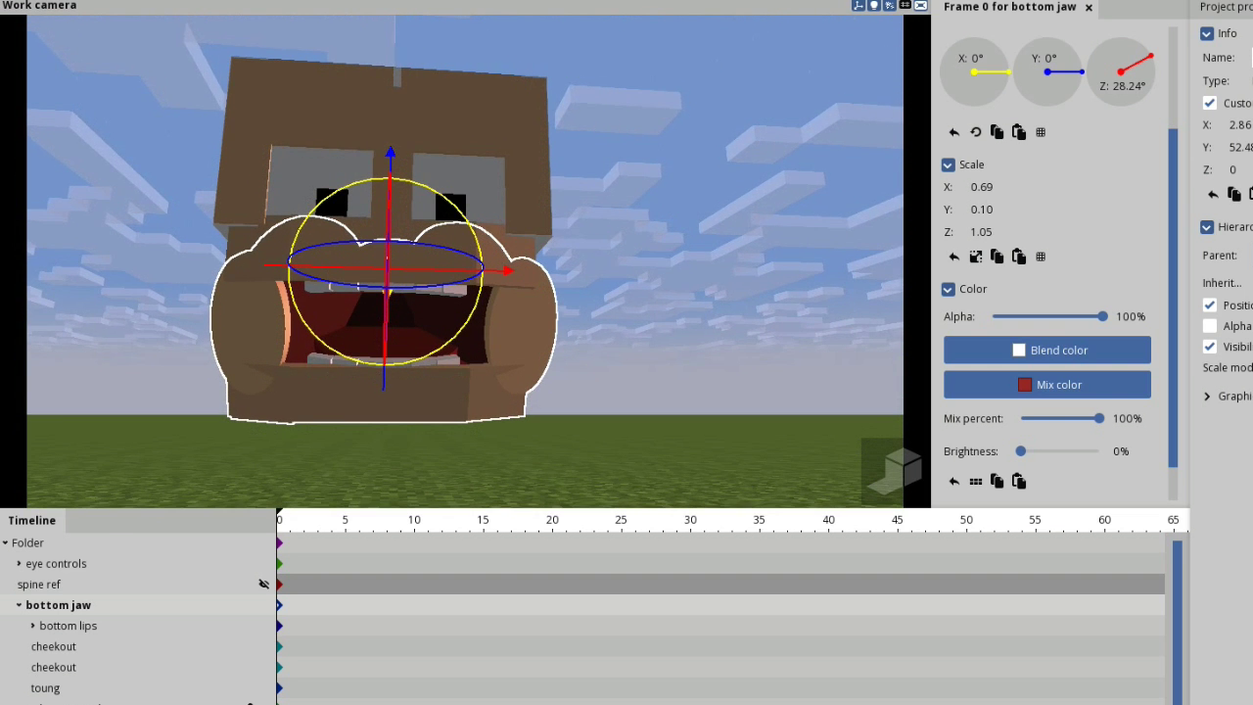
{"action": "left_click", "coordinate": [858, 6]}
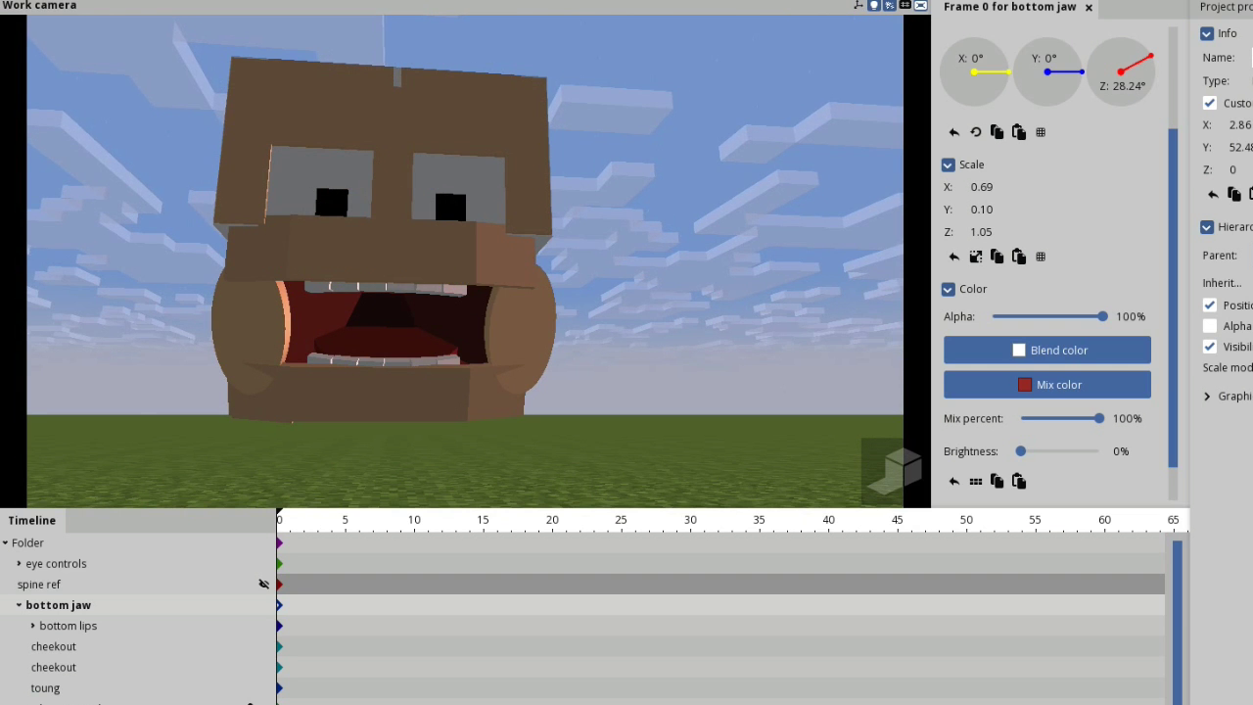
- Select the tongue, reset a trial rotation, and set its Z rotation to 5°
{"action": "left_click", "coordinate": [147, 688]}
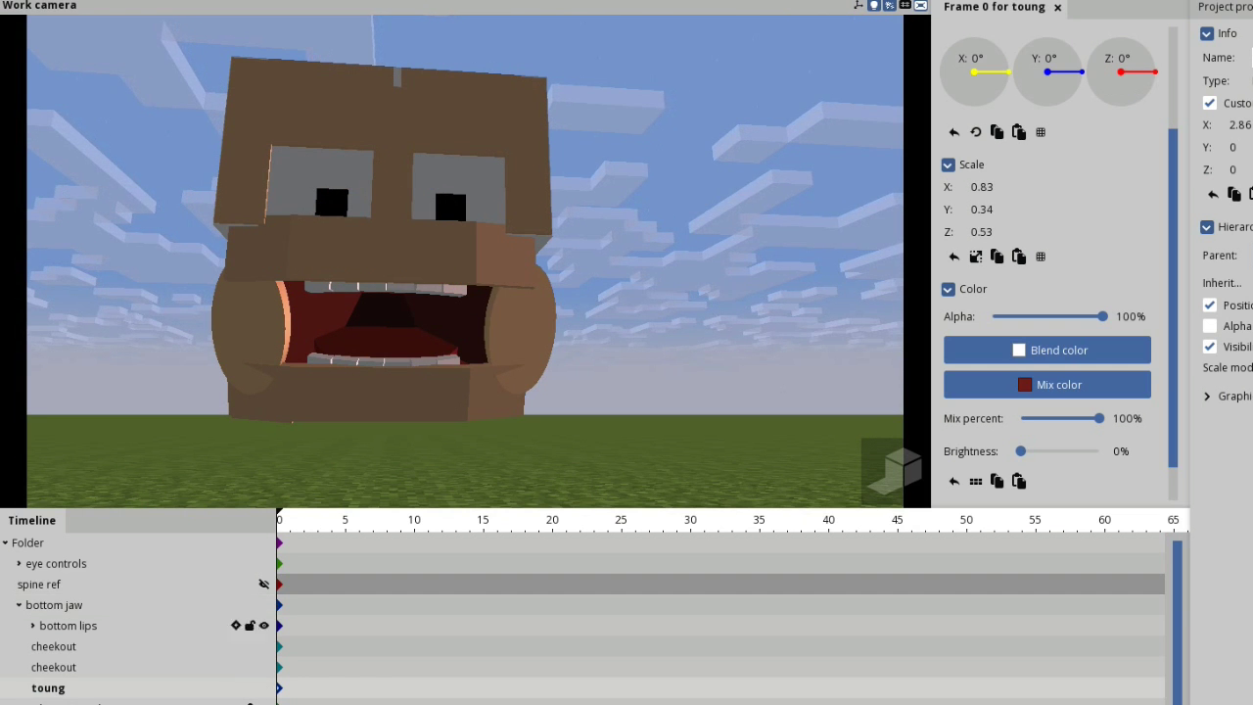
{"action": "mouse_move", "coordinate": [1153, 72]}
{"action": "left_mouse_down"}
{"action": "mouse_move", "coordinate": [1152, 56]}
{"action": "mouse_move", "coordinate": [1152, 86]}
{"action": "mouse_move", "coordinate": [1156, 68]}
{"action": "mouse_move", "coordinate": [1097, 71]}
{"action": "mouse_move", "coordinate": [1155, 75]}
{"action": "left_mouse_up"}
{"action": "left_click", "coordinate": [953, 131]}
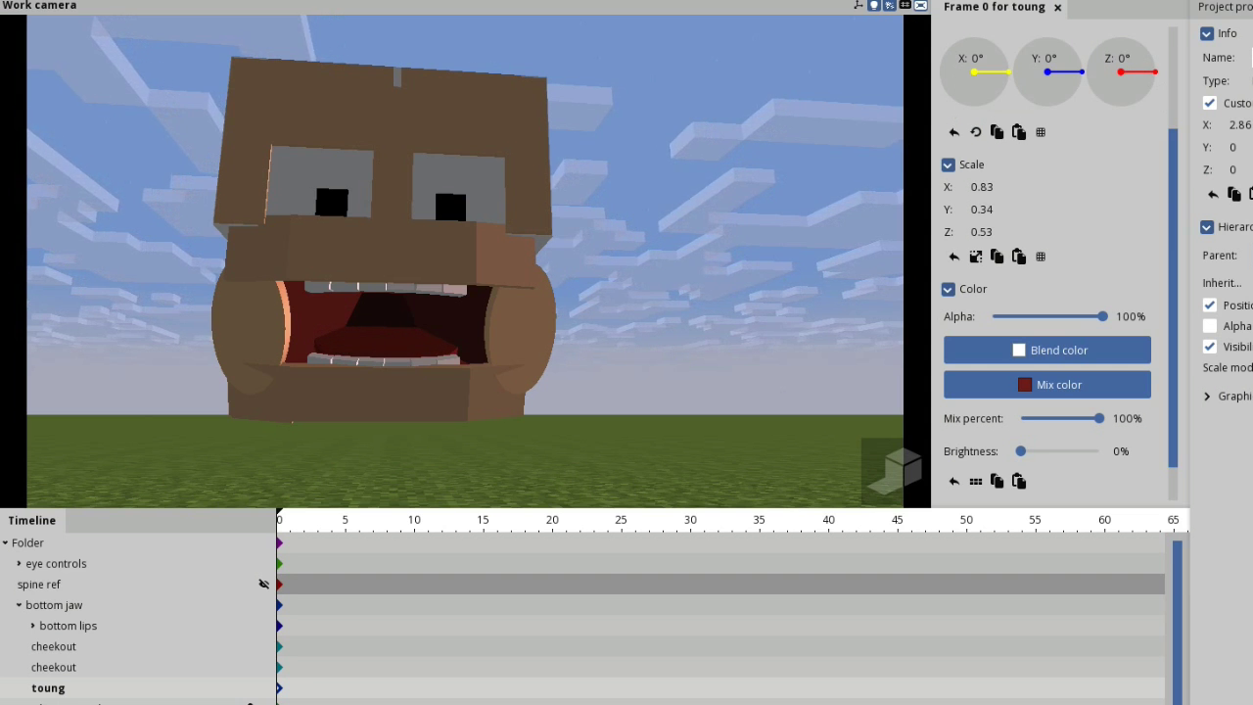
{"action": "left_click_drag", "start_coordinate": [1155, 72], "coordinate": [1156, 68]}
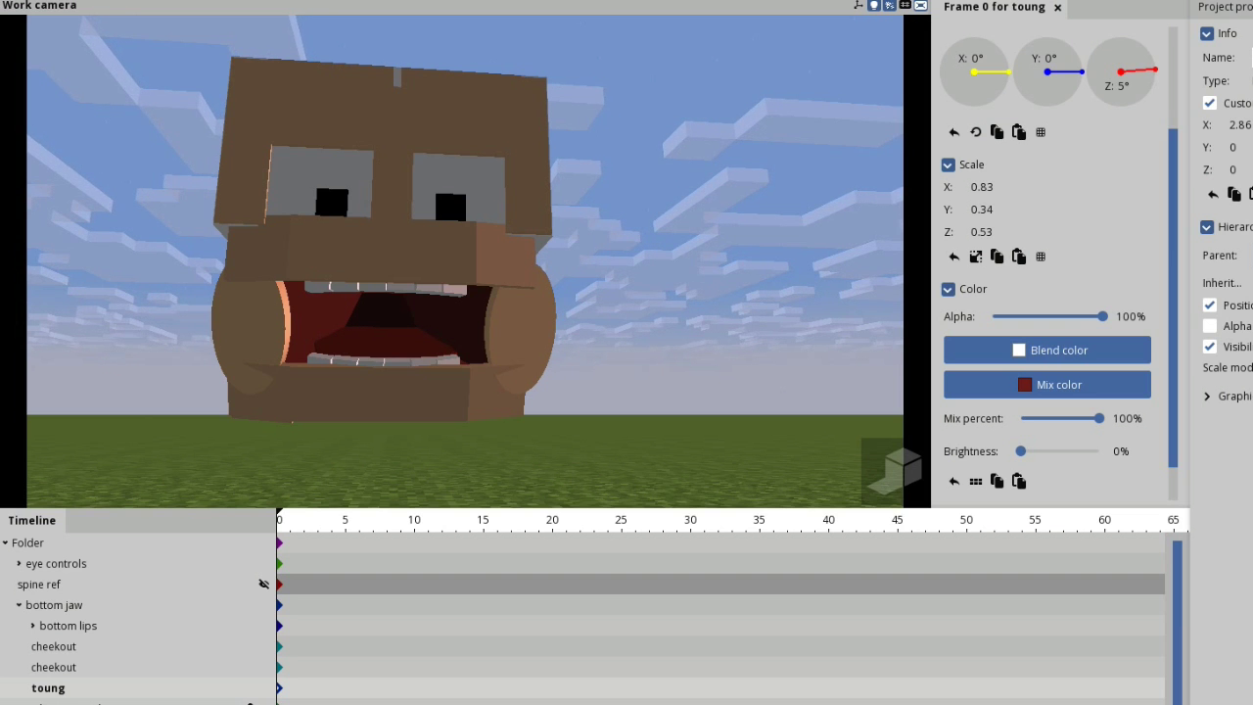
- Reset the tongue's rotation and deselect it
{"action": "left_click", "coordinate": [976, 132]}
{"action": "left_click", "coordinate": [954, 132]}
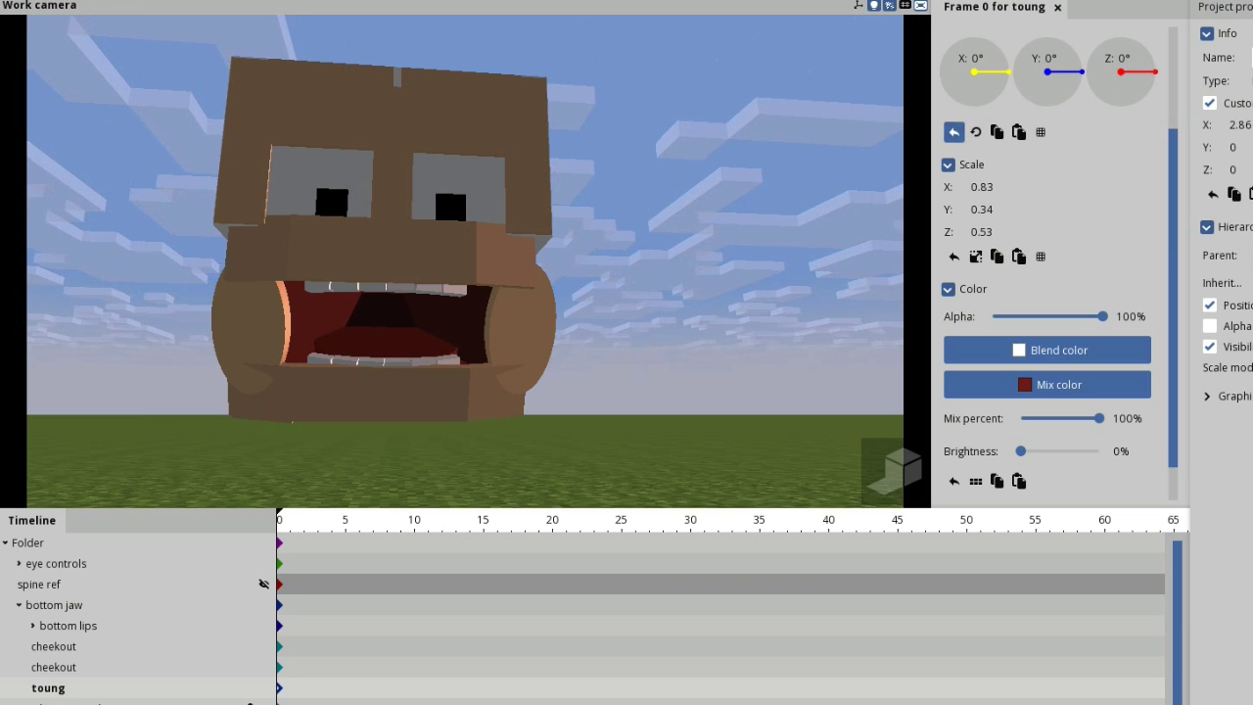
{"action": "left_click", "coordinate": [764, 196]}
- Inspect the open mouth and close it by resetting the bottom jaw's rotation
{"action": "scroll", "coordinate": [595, 260], "scroll_direction": "up", "scroll_amount": 8}
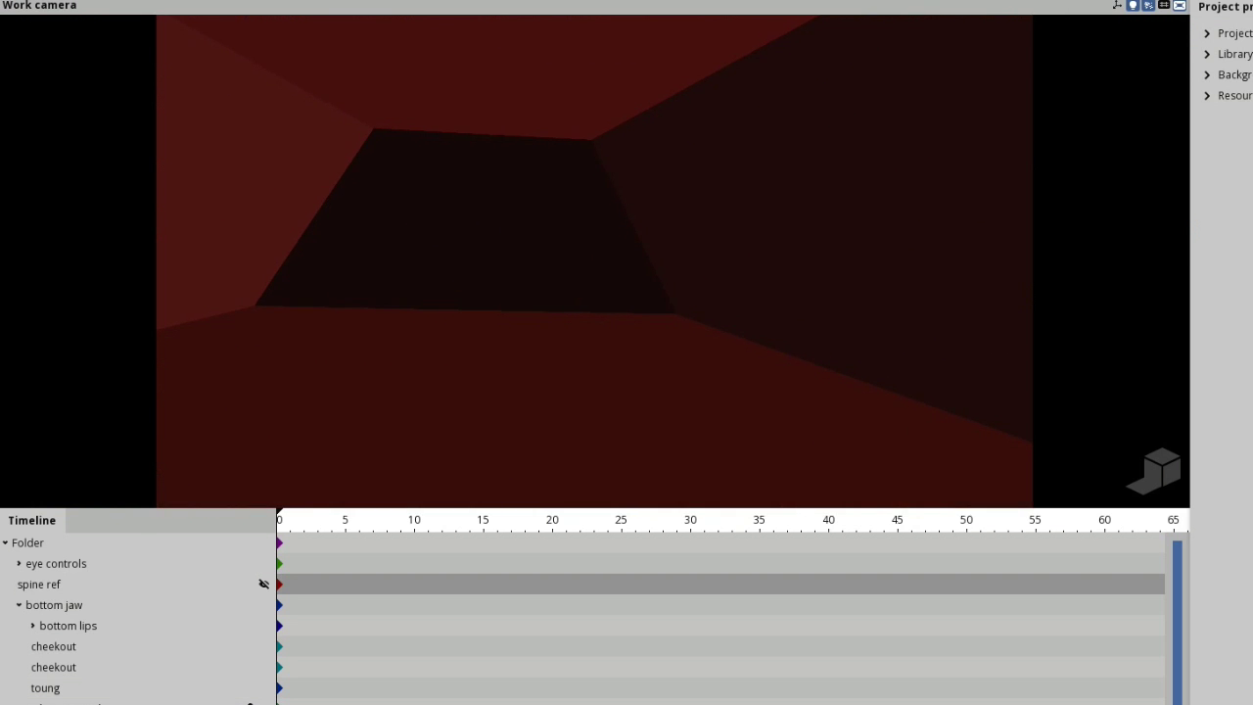
{"action": "key", "text": "s"}
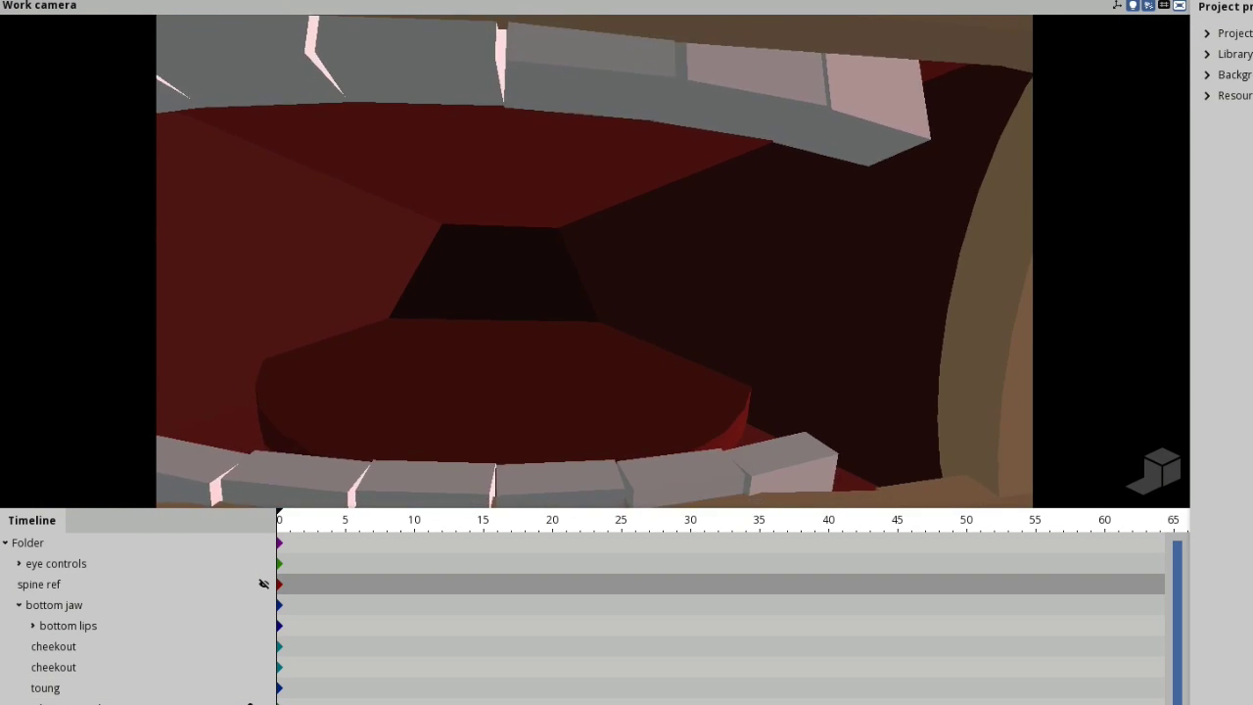
{"action": "scroll", "coordinate": [594, 260], "scroll_direction": "down", "scroll_amount": 5}
{"action": "left_click_drag", "start_coordinate": [595, 261], "coordinate": [844, 309]}
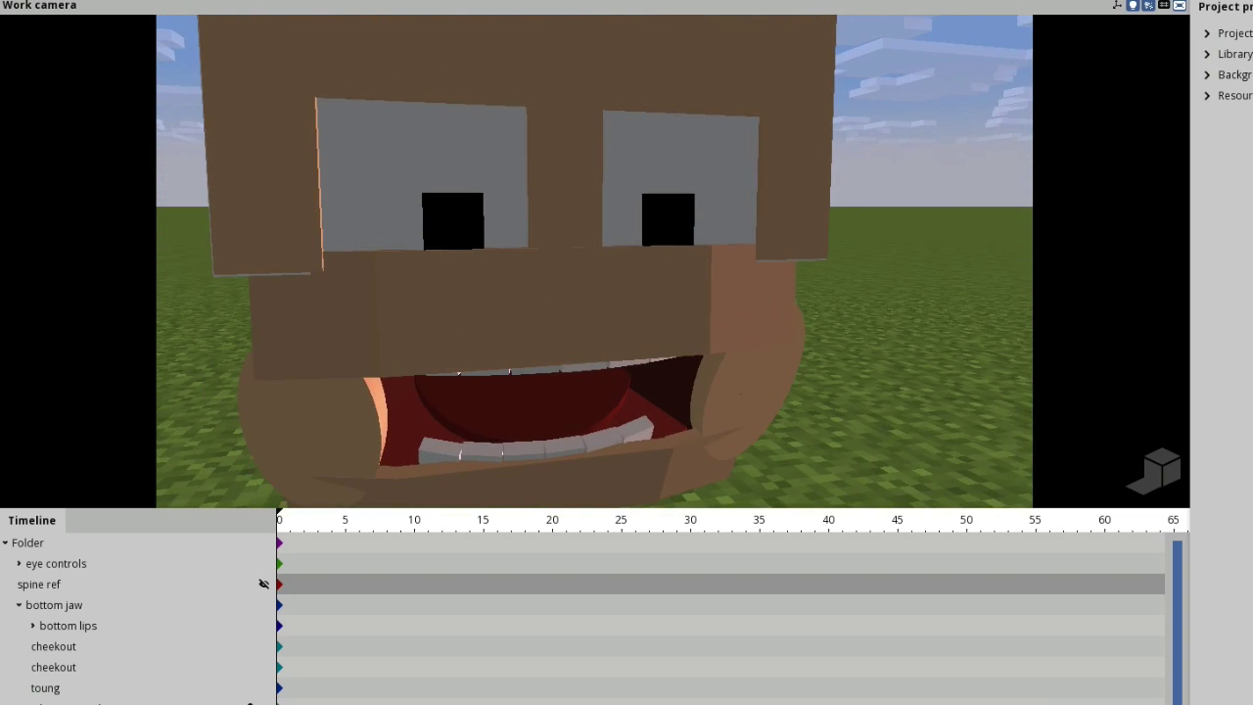
{"action": "scroll", "coordinate": [594, 261], "scroll_direction": "down", "scroll_amount": 3}
{"action": "left_click_drag", "start_coordinate": [594, 260], "coordinate": [581, 217]}
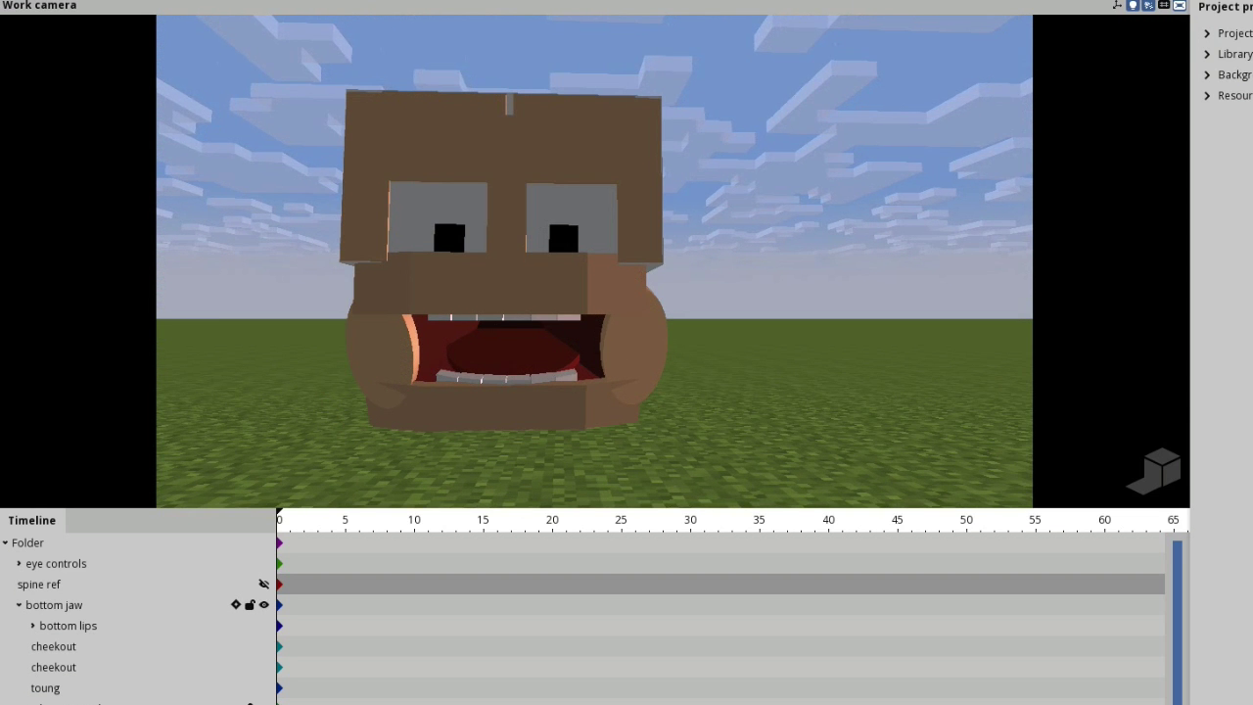
{"action": "left_click", "coordinate": [280, 606]}
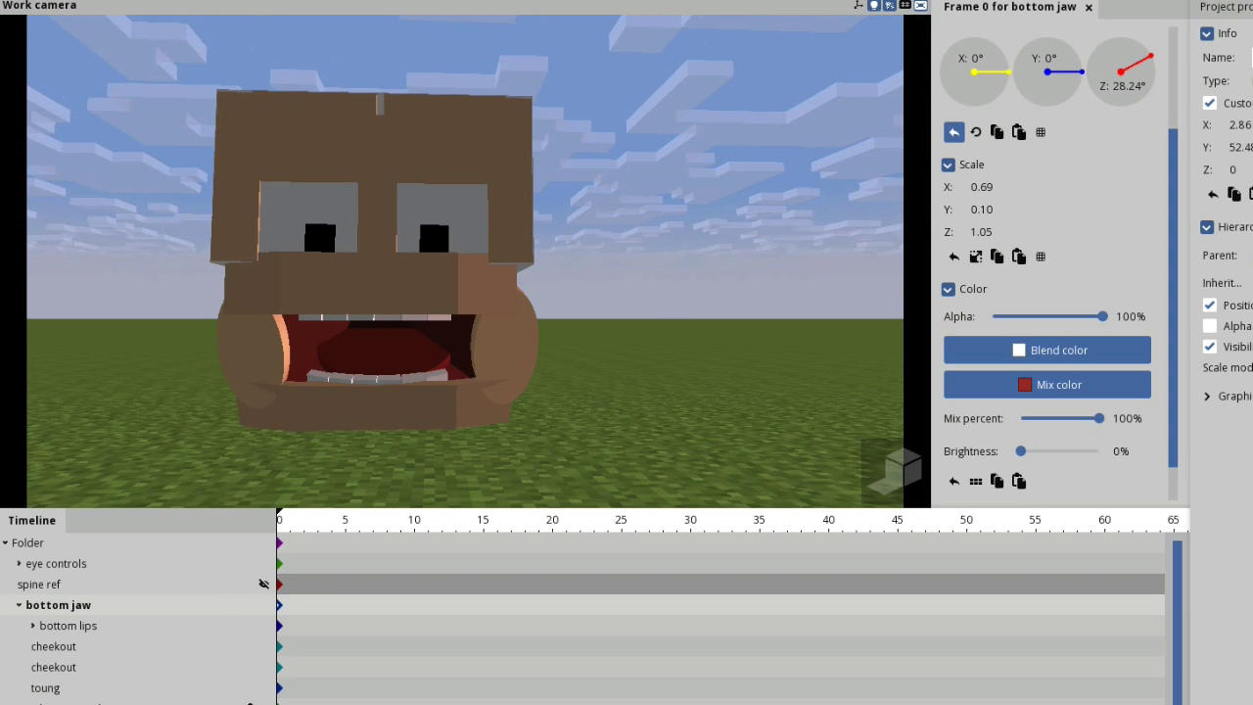
{"action": "left_click", "coordinate": [955, 131]}
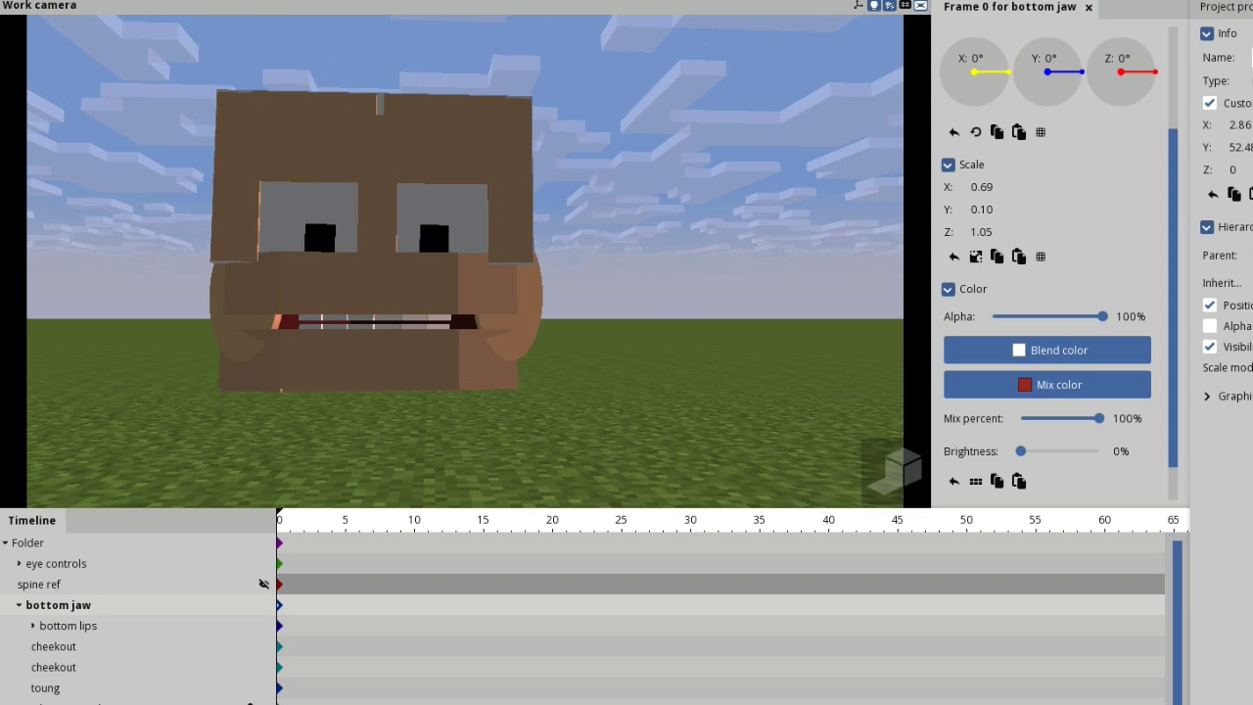
- Expand the bottom jaw's graphics settings and look through the texture choices for the tongue
{"action": "left_click_drag", "start_coordinate": [568, 284], "coordinate": [715, 282]}
{"action": "right_click_drag", "start_coordinate": [681, 222], "coordinate": [697, 245]}
{"action": "left_click_drag", "start_coordinate": [465, 293], "coordinate": [482, 223]}
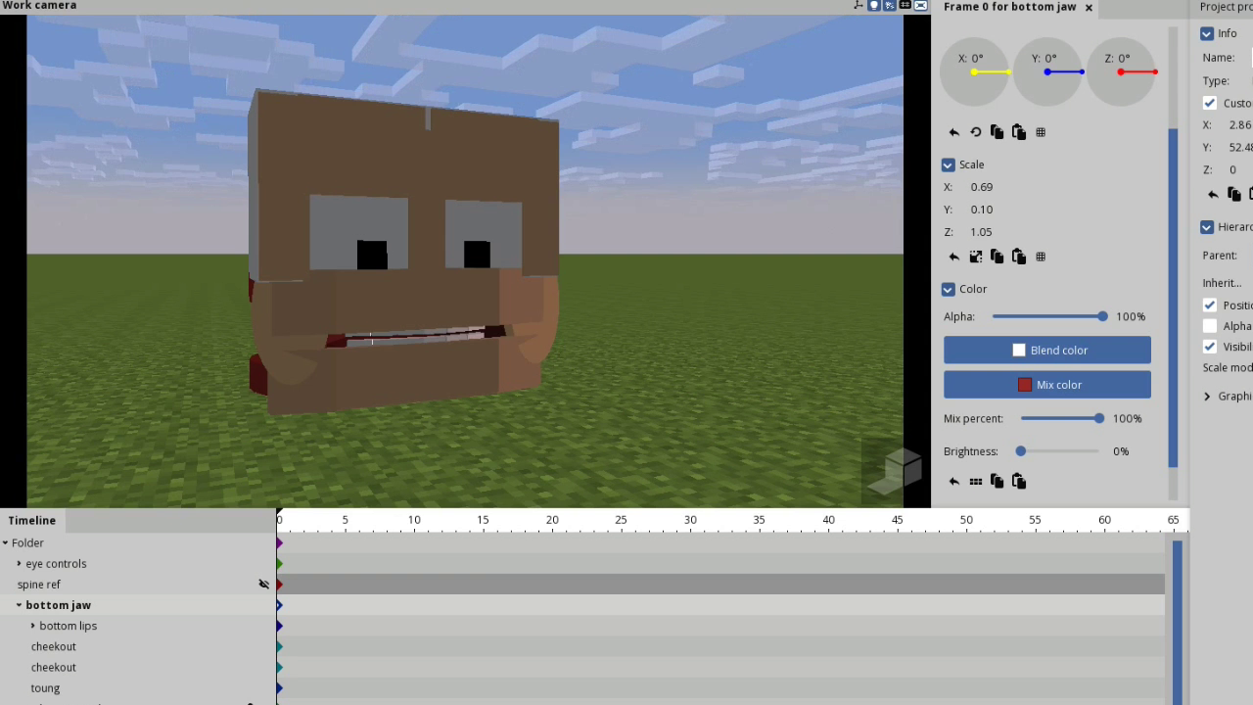
{"action": "left_click_drag", "start_coordinate": [465, 259], "coordinate": [431, 265]}
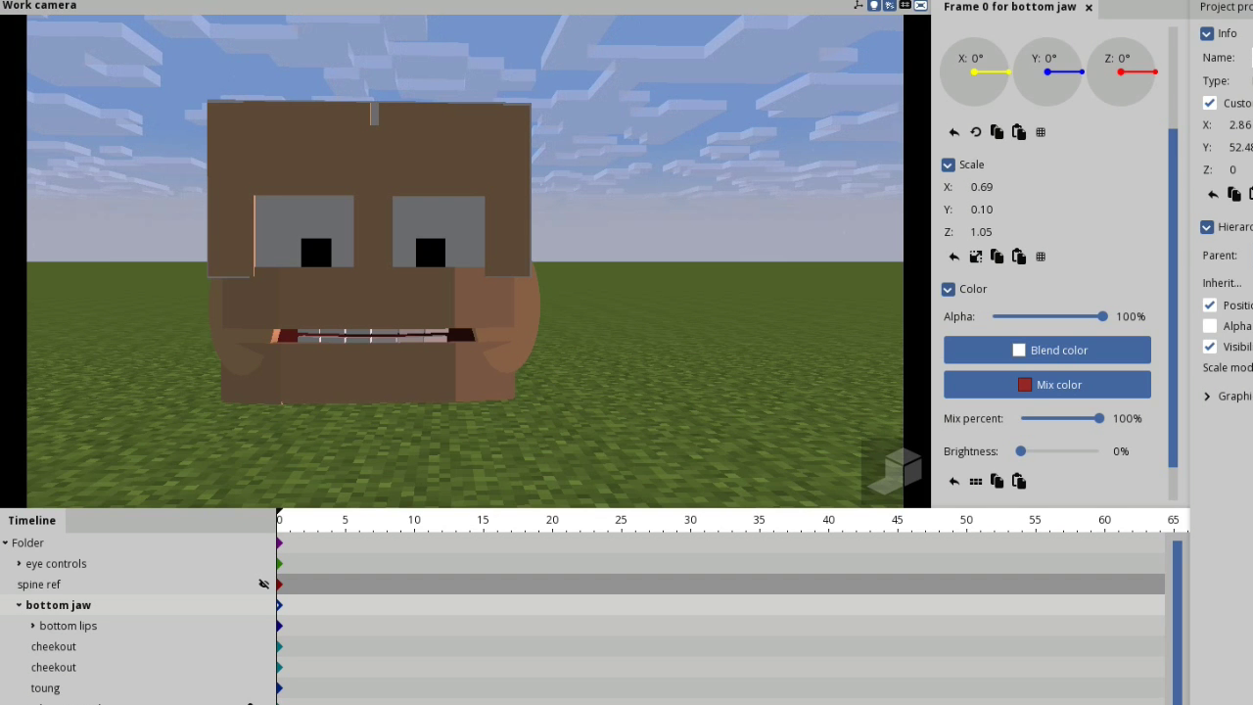
{"action": "left_click", "coordinate": [1208, 396]}
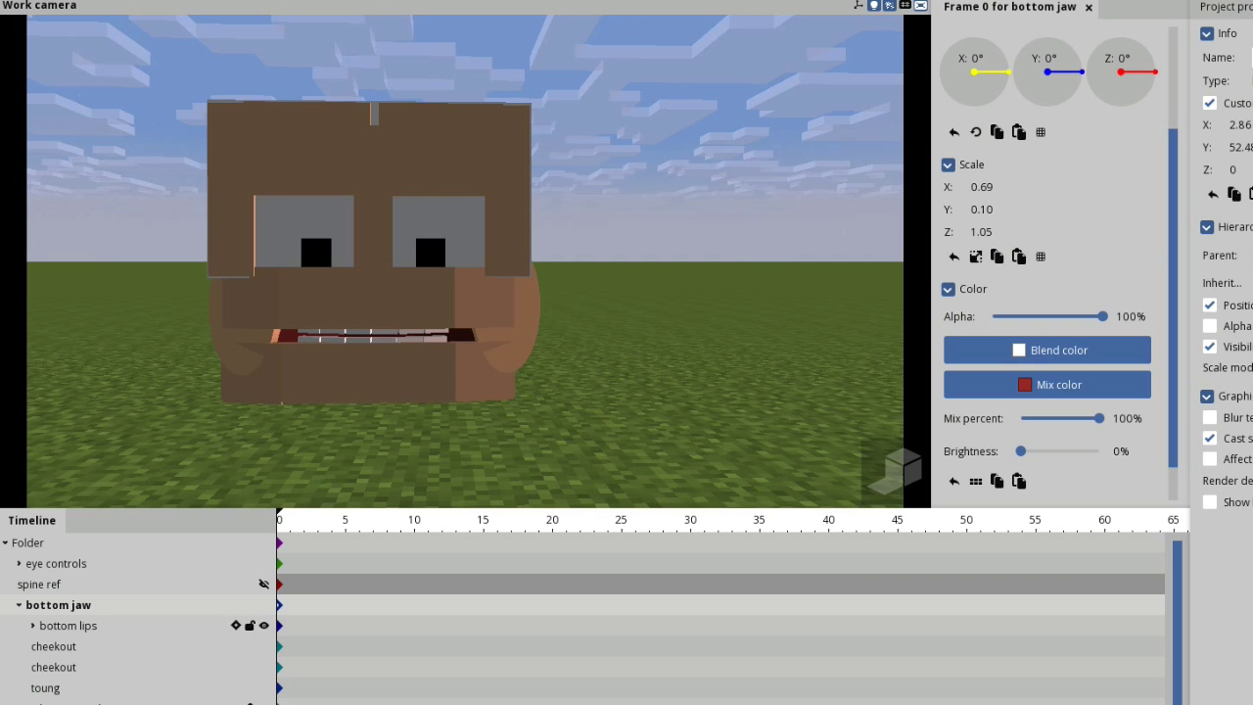
{"action": "left_click", "coordinate": [249, 691]}
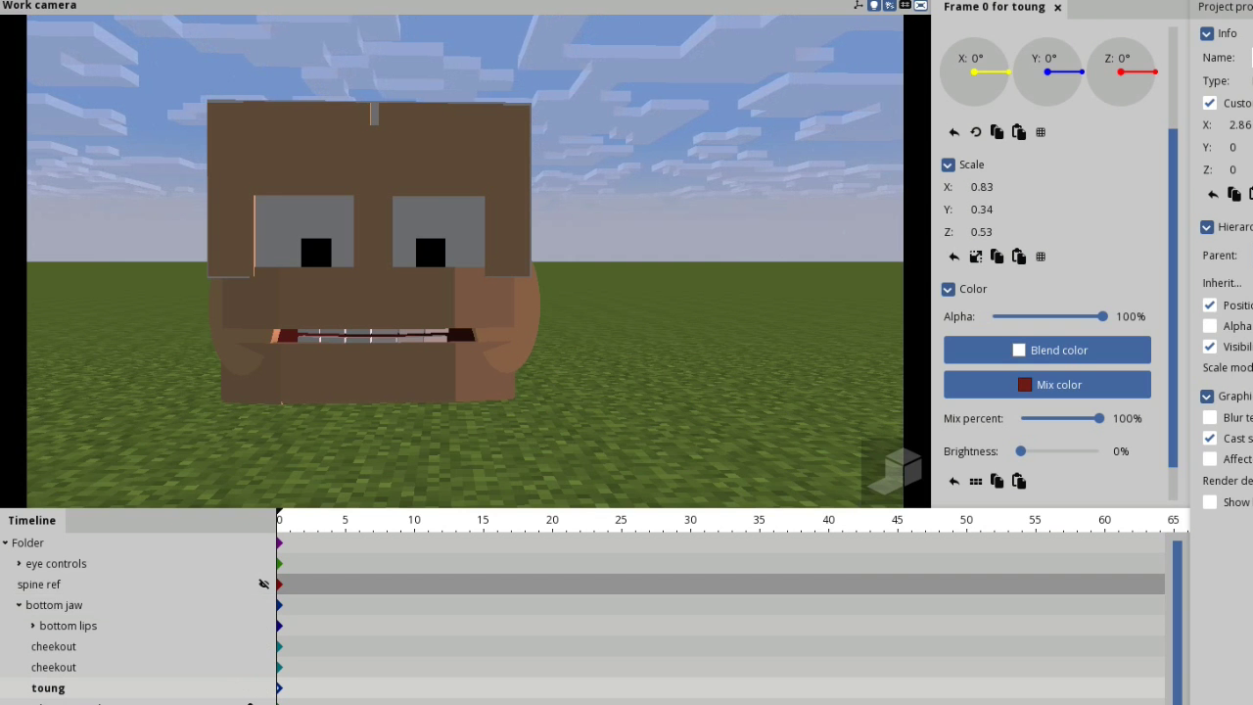
{"action": "left_click_drag", "start_coordinate": [1173, 314], "coordinate": [1174, 346]}
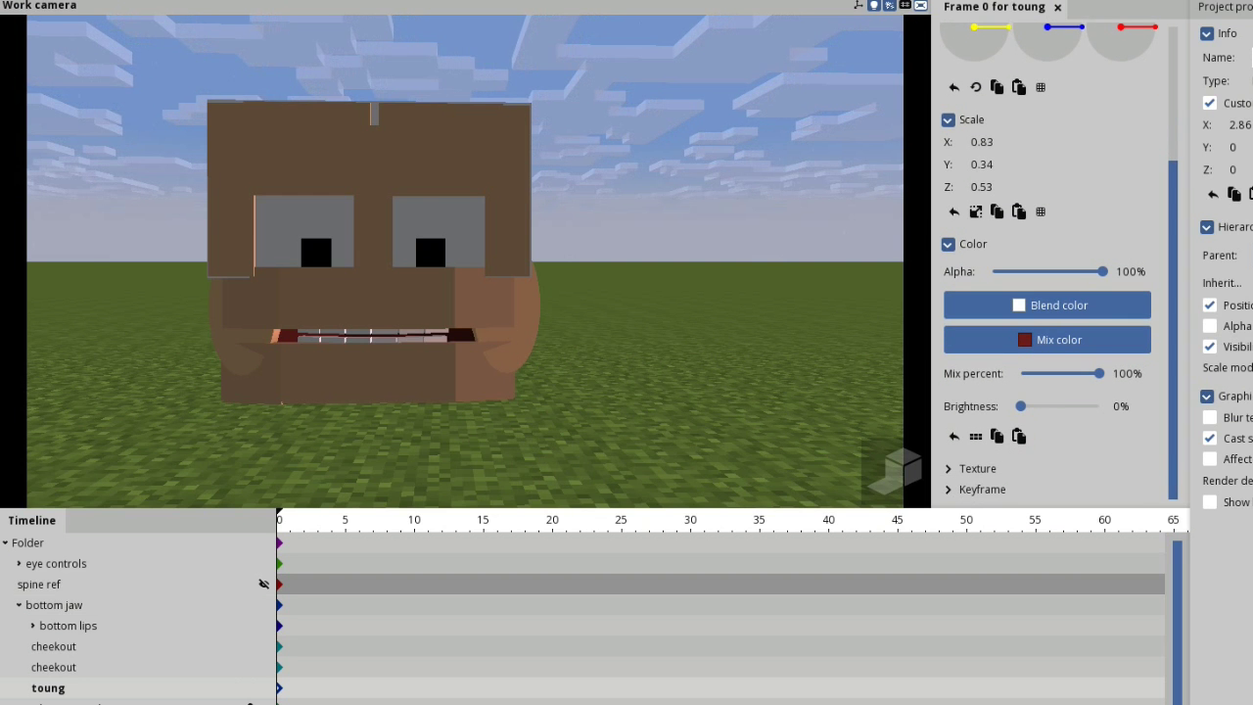
{"action": "left_click", "coordinate": [948, 468]}
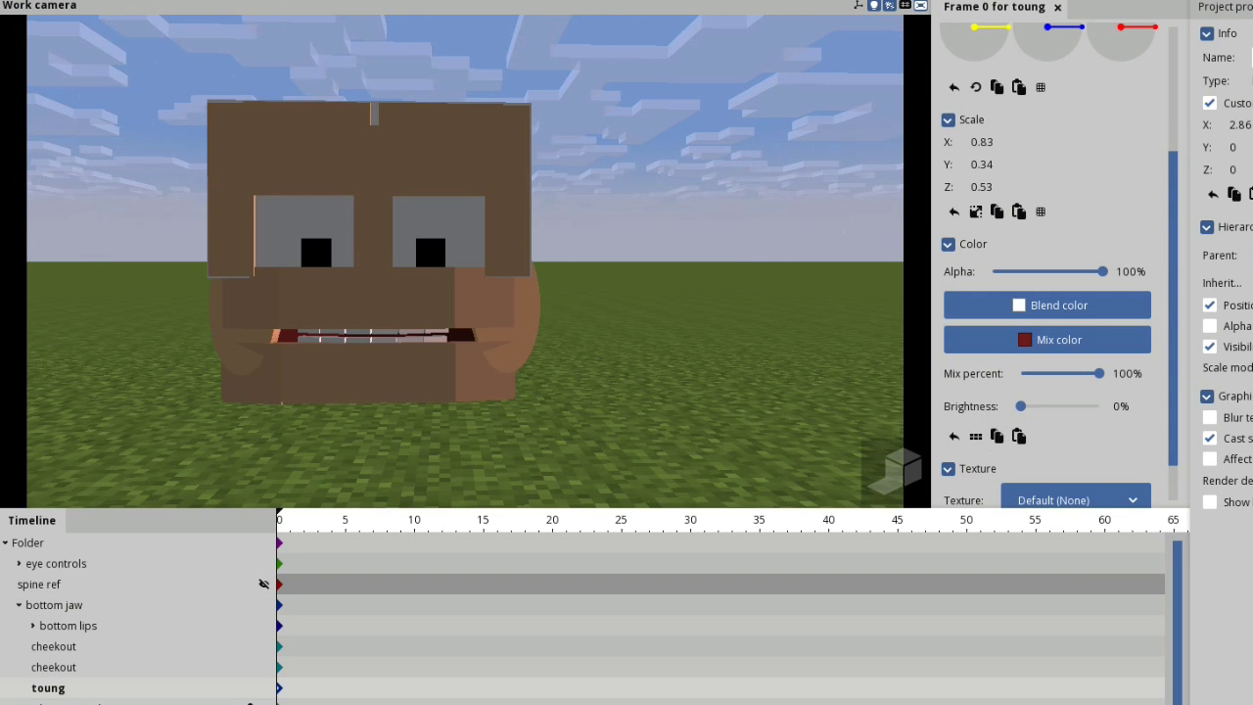
{"action": "scroll", "coordinate": [1067, 440], "scroll_direction": "down", "scroll_amount": 1}
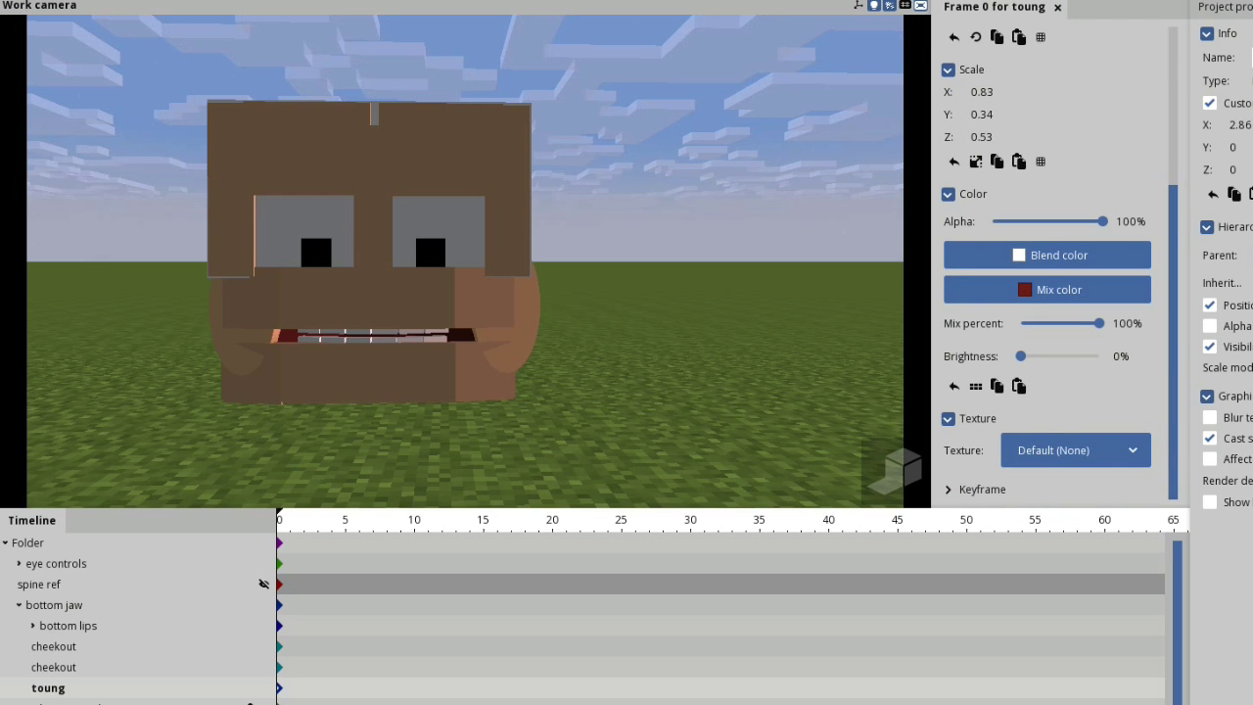
{"action": "left_click", "coordinate": [1076, 450]}
{"action": "left_click", "coordinate": [1076, 450]}
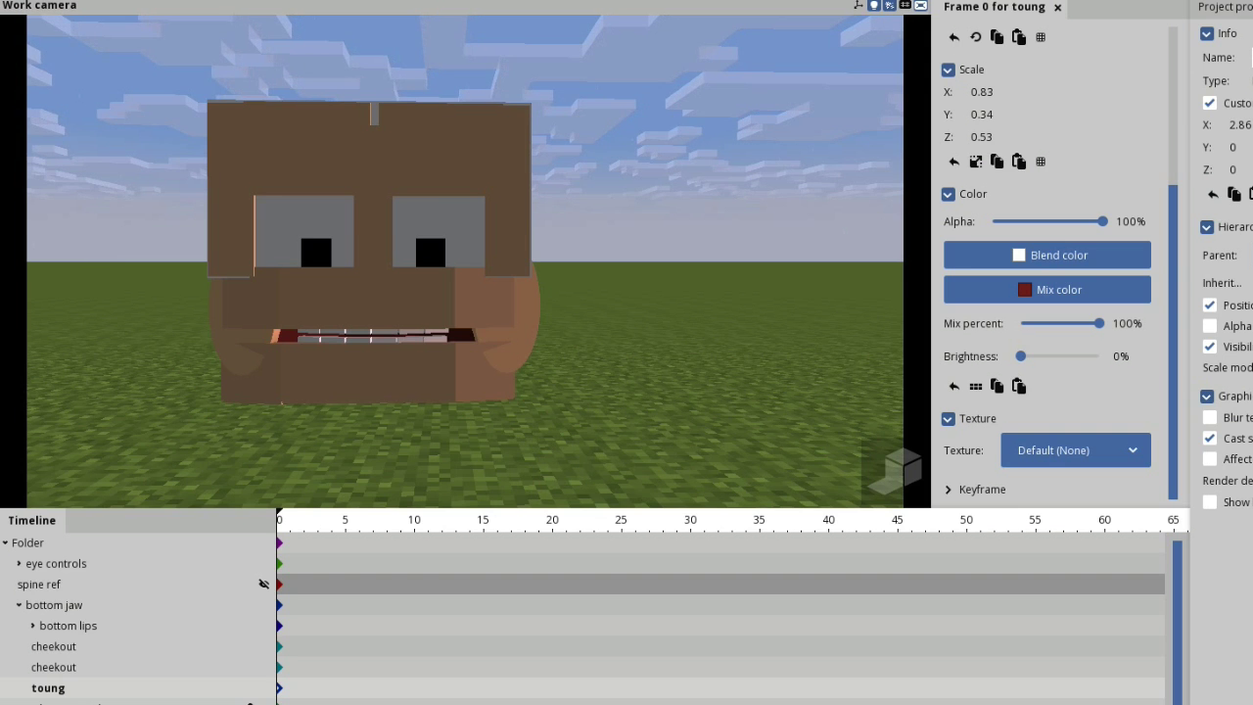
- Collapse the bottom jaw group and delete the hidden spine ref object
{"action": "left_click_drag", "start_coordinate": [465, 261], "coordinate": [509, 392]}
{"action": "right_click_drag", "start_coordinate": [462, 274], "coordinate": [499, 246]}
{"action": "mouse_move", "coordinate": [500, 247]}
{"action": "left_mouse_down"}
{"action": "mouse_move", "coordinate": [515, 239]}
{"action": "mouse_move", "coordinate": [505, 248]}
{"action": "left_mouse_up"}
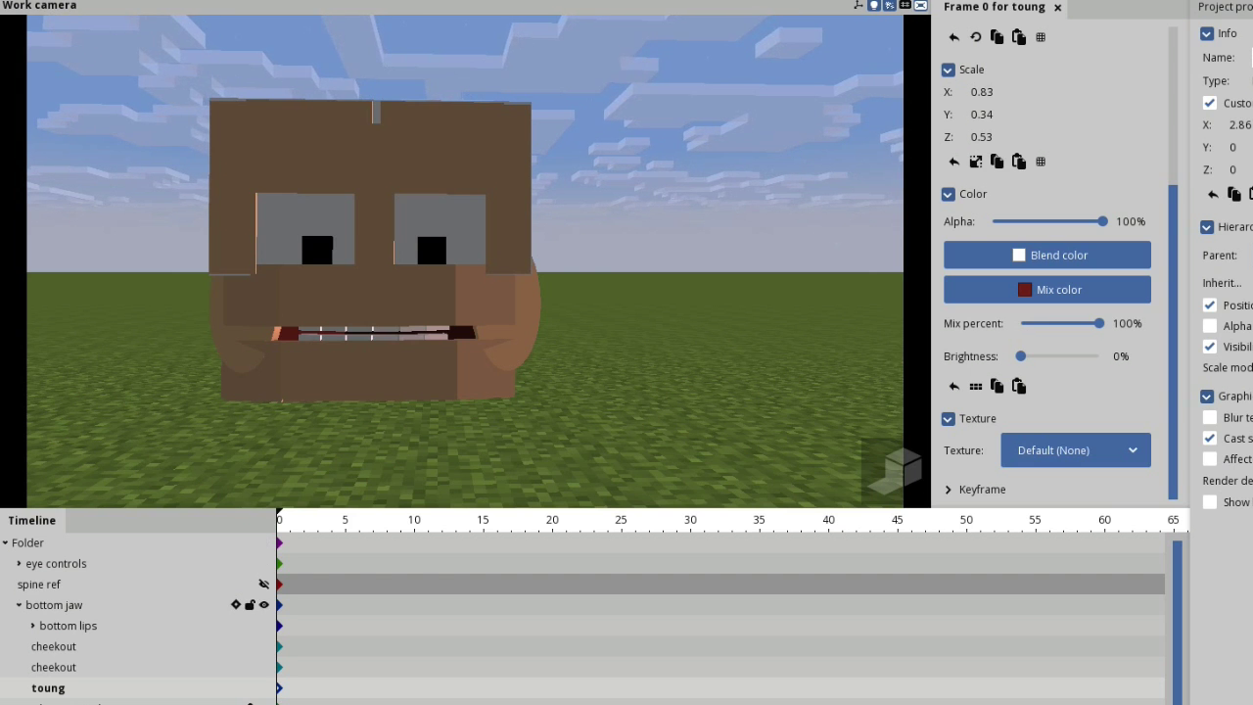
{"action": "left_click", "coordinate": [19, 605]}
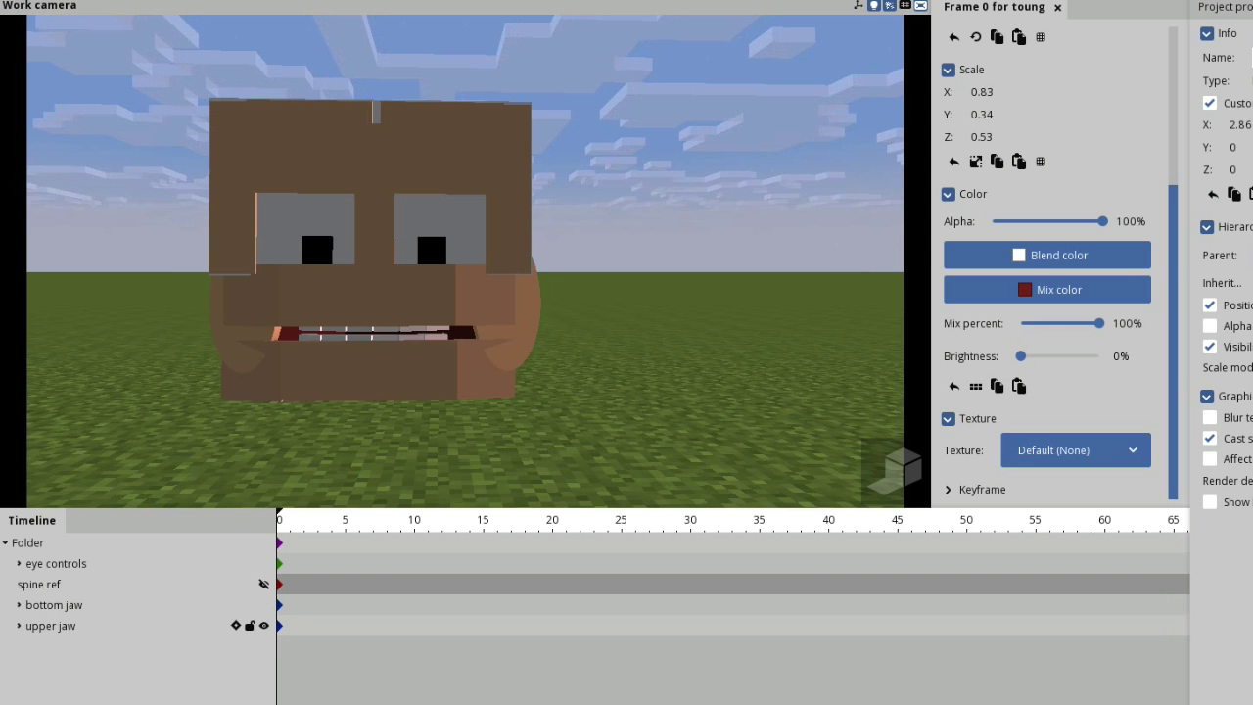
{"action": "left_click", "coordinate": [59, 584]}
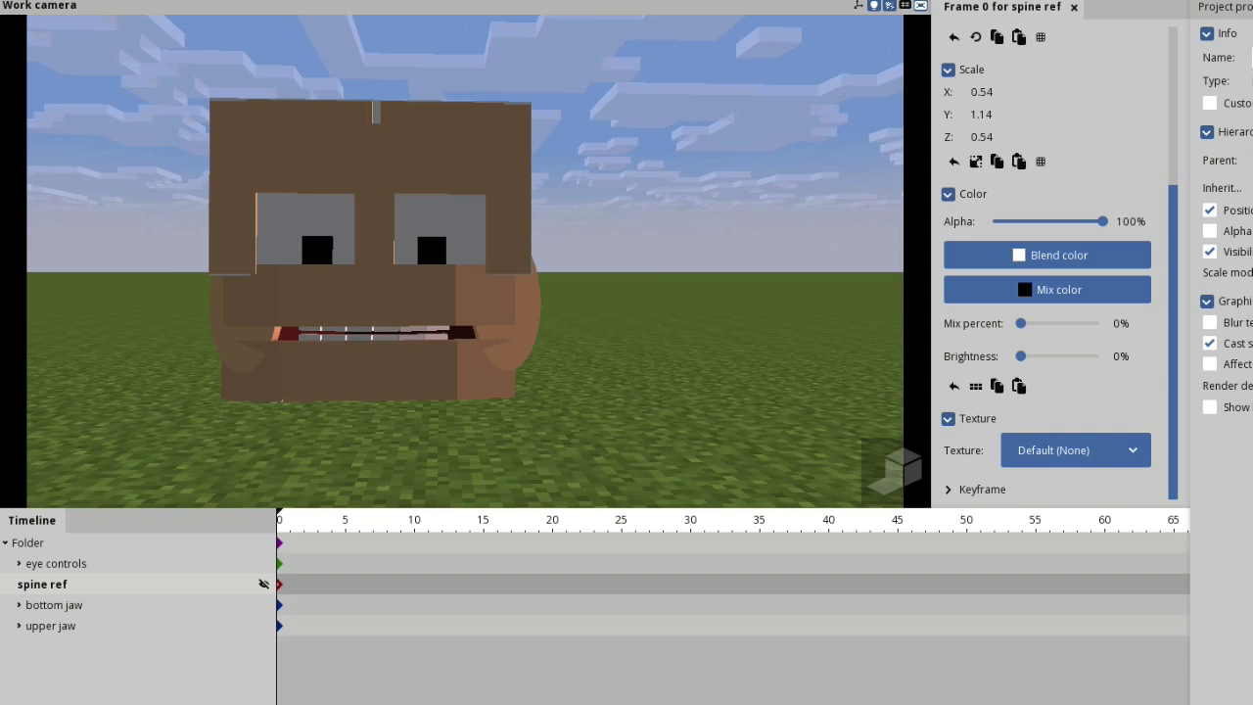
{"action": "key", "text": "Delete"}
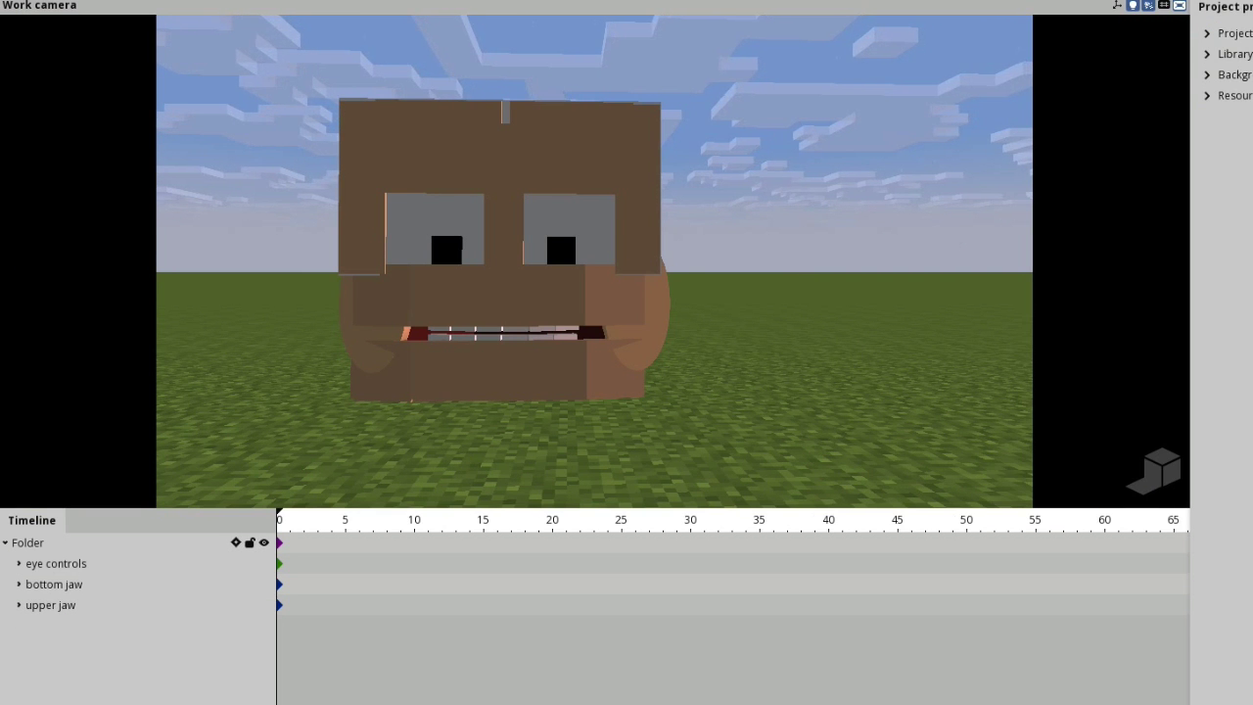
- Rename the main folder to "face controls" and collapse it
{"action": "left_click", "coordinate": [59, 542]}
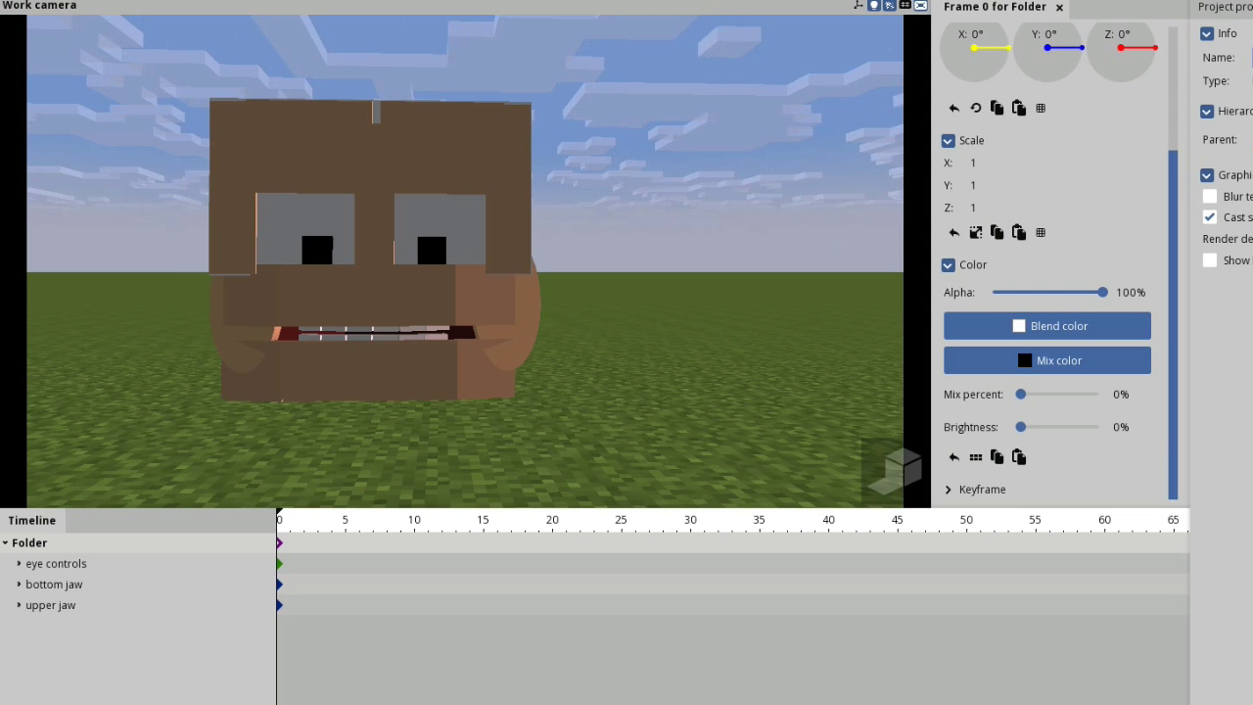
{"action": "type", "text": "face controls"}
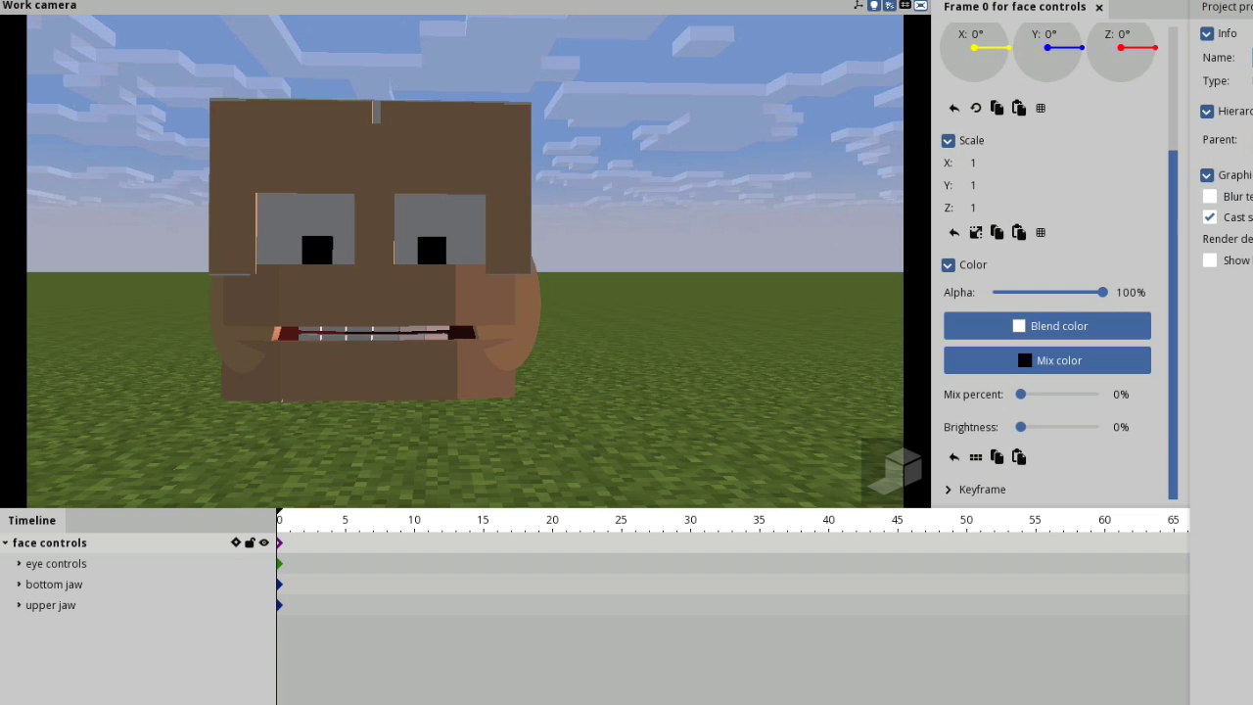
{"action": "left_click", "coordinate": [6, 542]}
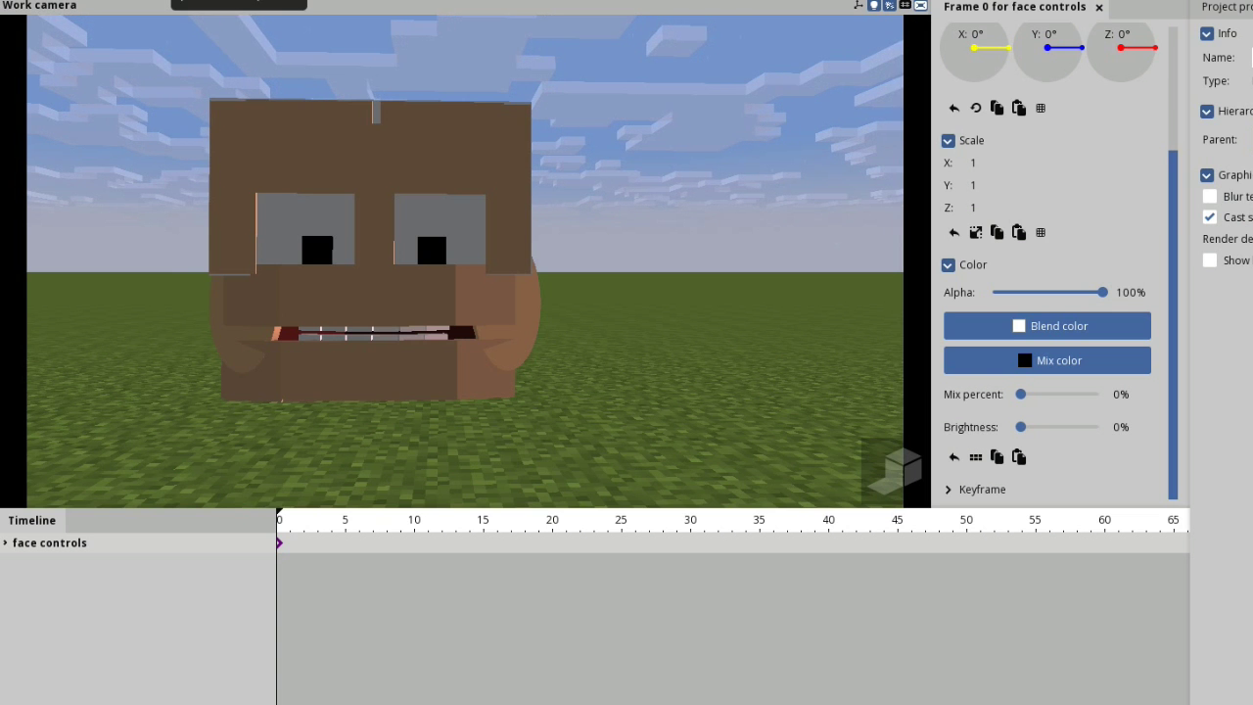
{"action": "mouse_move", "coordinate": [431, 244]}
{"action": "left_mouse_down"}
{"action": "mouse_move", "coordinate": [548, 303]}
{"action": "mouse_move", "coordinate": [435, 220]}
{"action": "mouse_move", "coordinate": [441, 279]}
{"action": "mouse_move", "coordinate": [452, 237]}
{"action": "left_mouse_up"}
{"action": "mouse_move", "coordinate": [452, 237]}
{"action": "right_mouse_down"}
{"action": "mouse_move", "coordinate": [402, 264]}
{"action": "mouse_move", "coordinate": [436, 218]}
{"action": "right_mouse_up"}
{"action": "mouse_move", "coordinate": [436, 245]}
{"action": "left_mouse_down"}
{"action": "mouse_move", "coordinate": [514, 253]}
{"action": "mouse_move", "coordinate": [416, 260]}
{"action": "mouse_move", "coordinate": [436, 245]}
{"action": "left_mouse_up"}
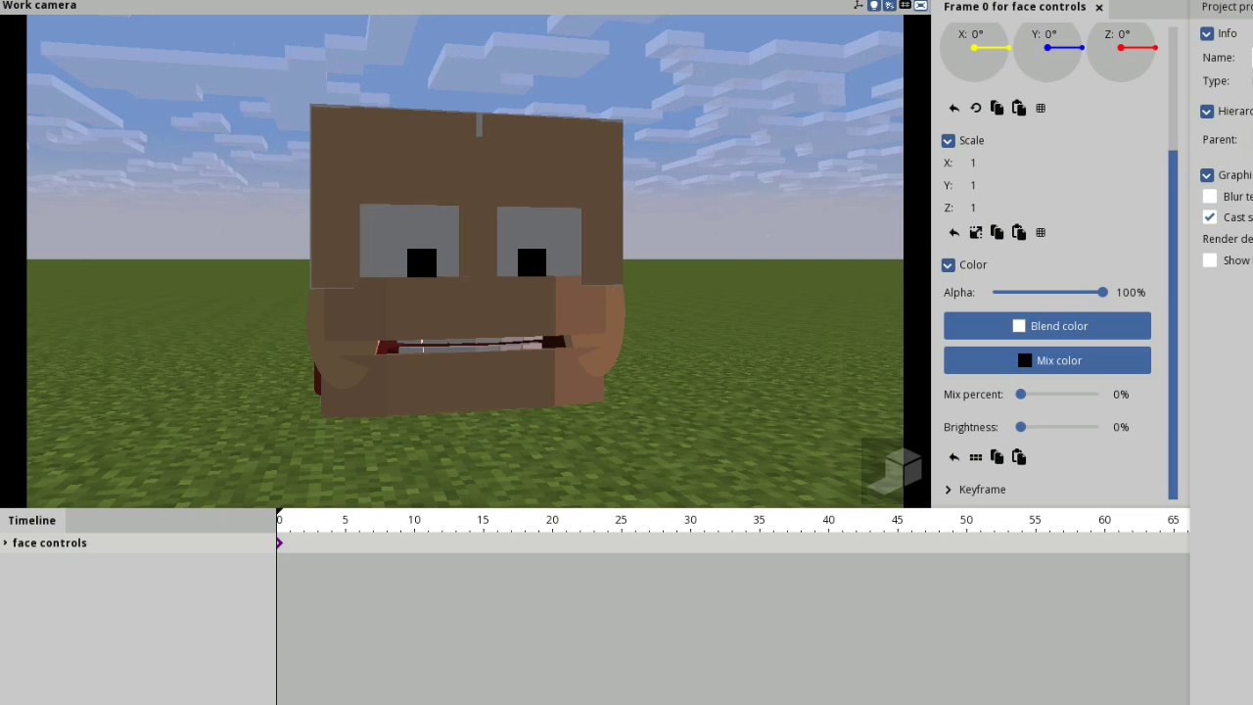
{"action": "mouse_move", "coordinate": [465, 260]}
{"action": "left_mouse_down"}
{"action": "mouse_move", "coordinate": [597, 247]}
{"action": "mouse_move", "coordinate": [465, 243]}
{"action": "mouse_move", "coordinate": [480, 241]}
{"action": "mouse_move", "coordinate": [456, 256]}
{"action": "left_mouse_up"}
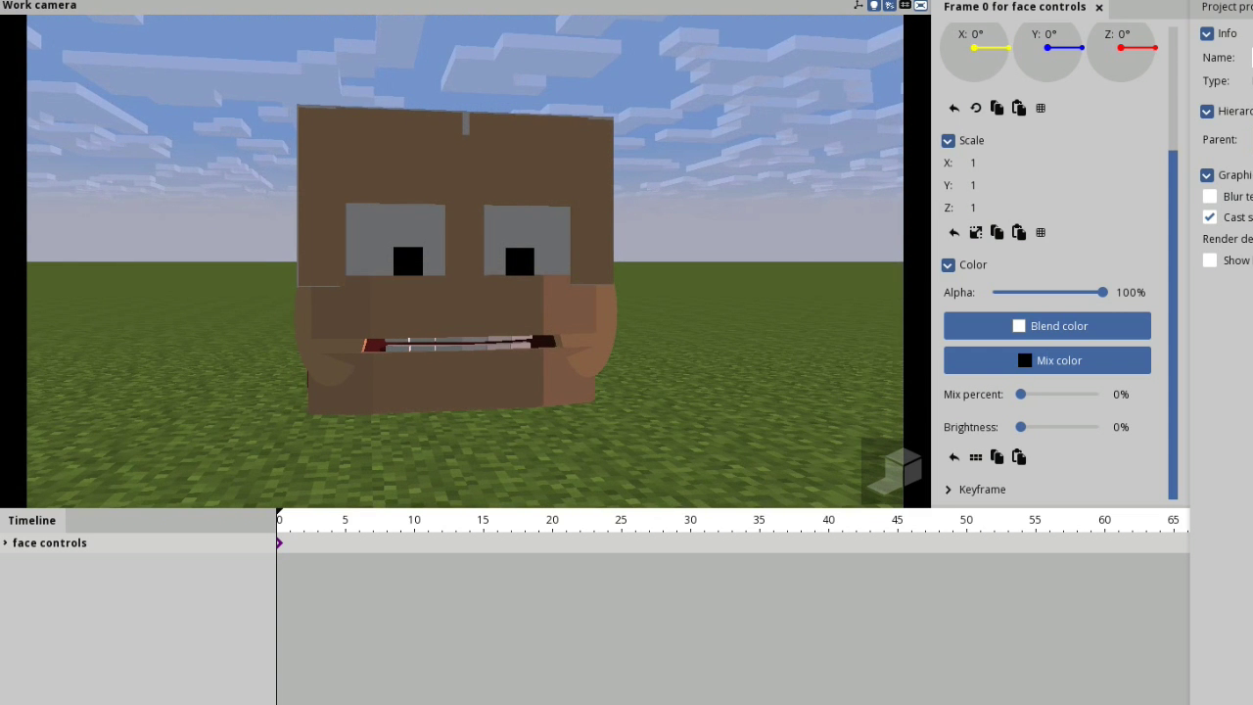